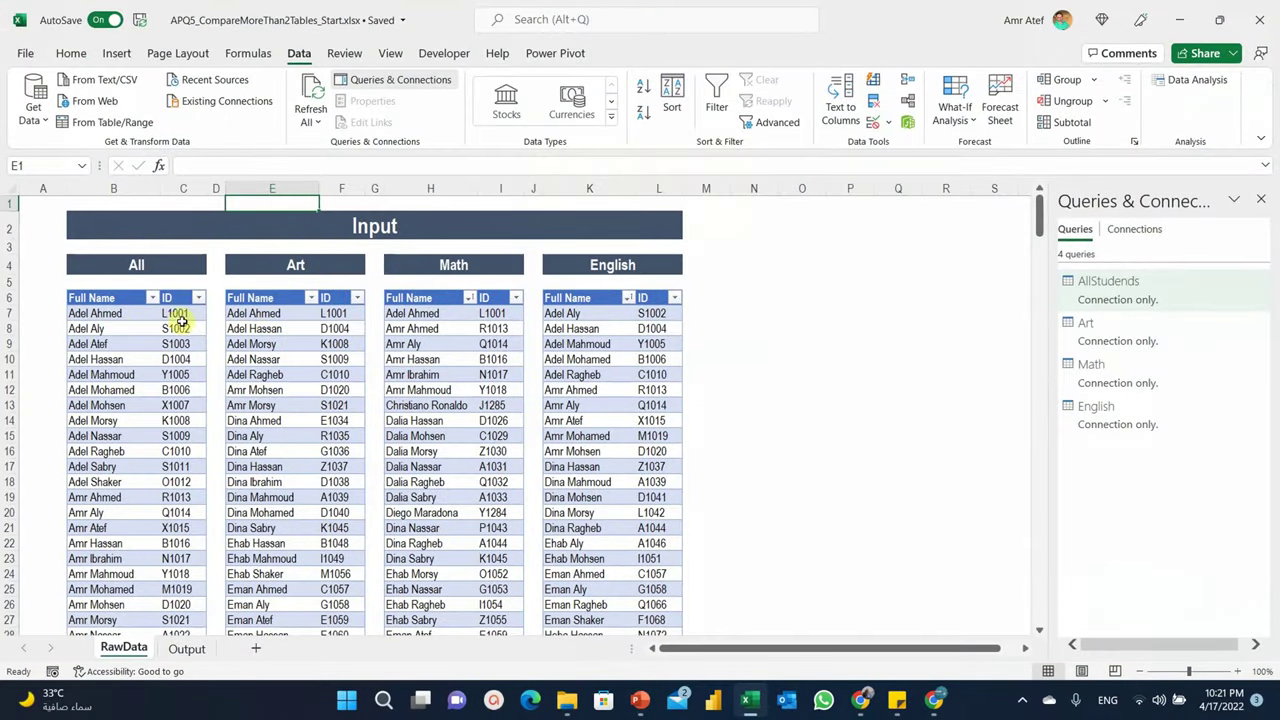
Review the All, Art, Math and English tables on the RawData sheet, checking their table names and the list of queries.
click(120, 328)
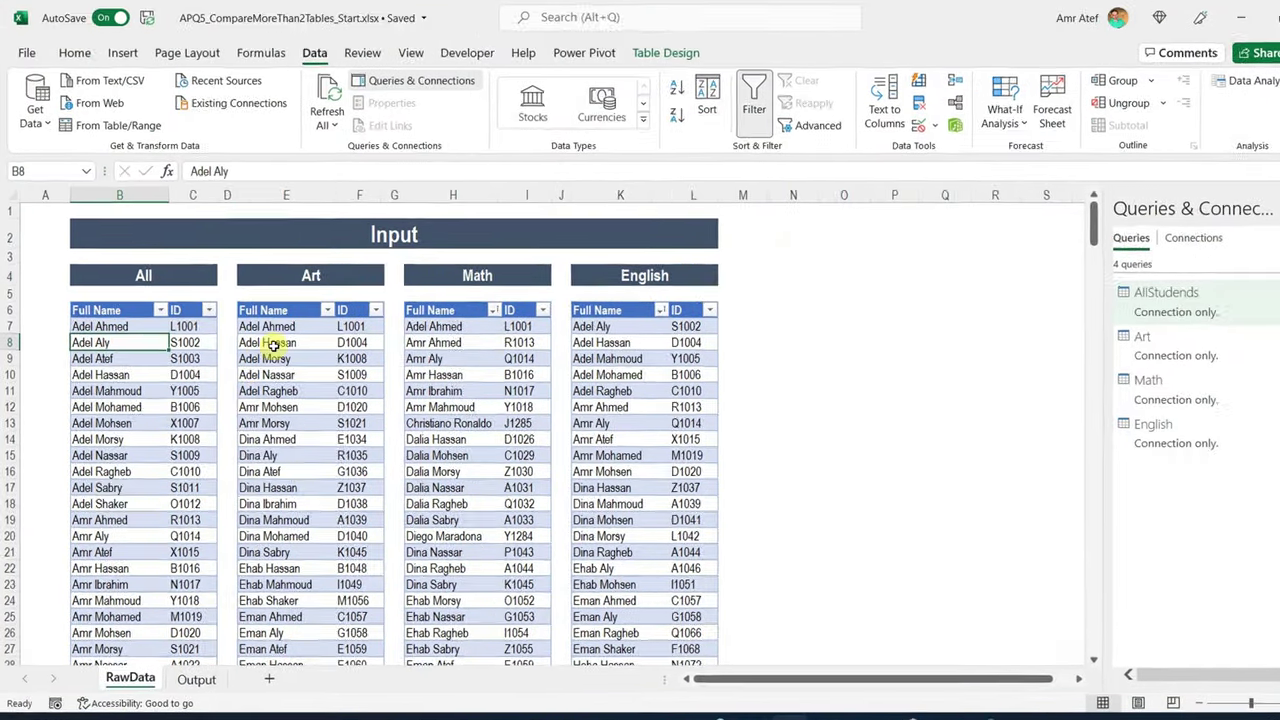
click(272, 343)
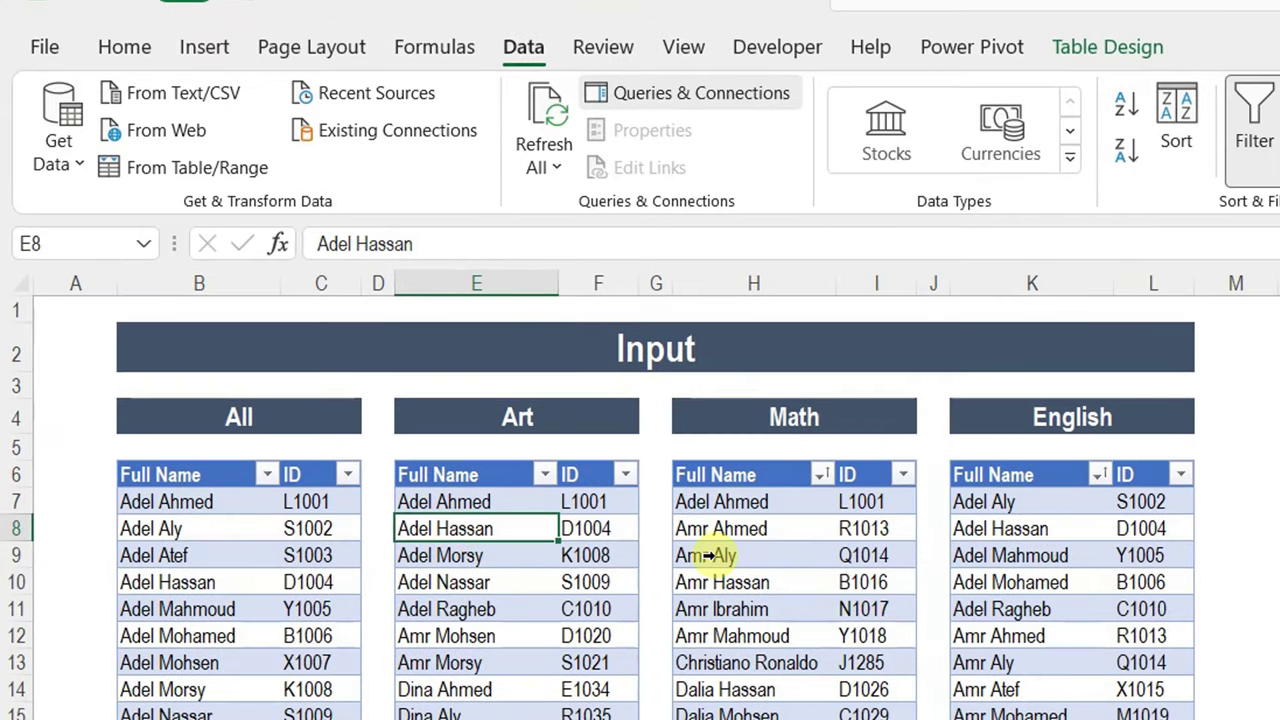
click(708, 556)
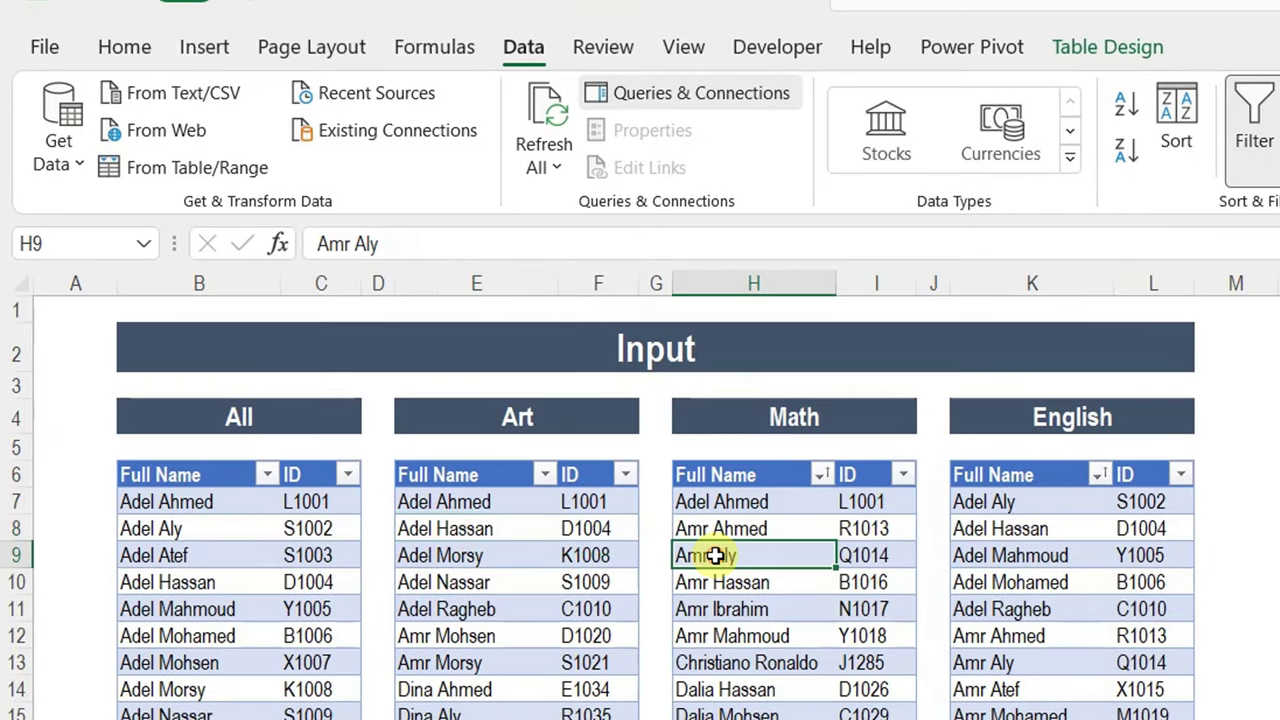
click(990, 557)
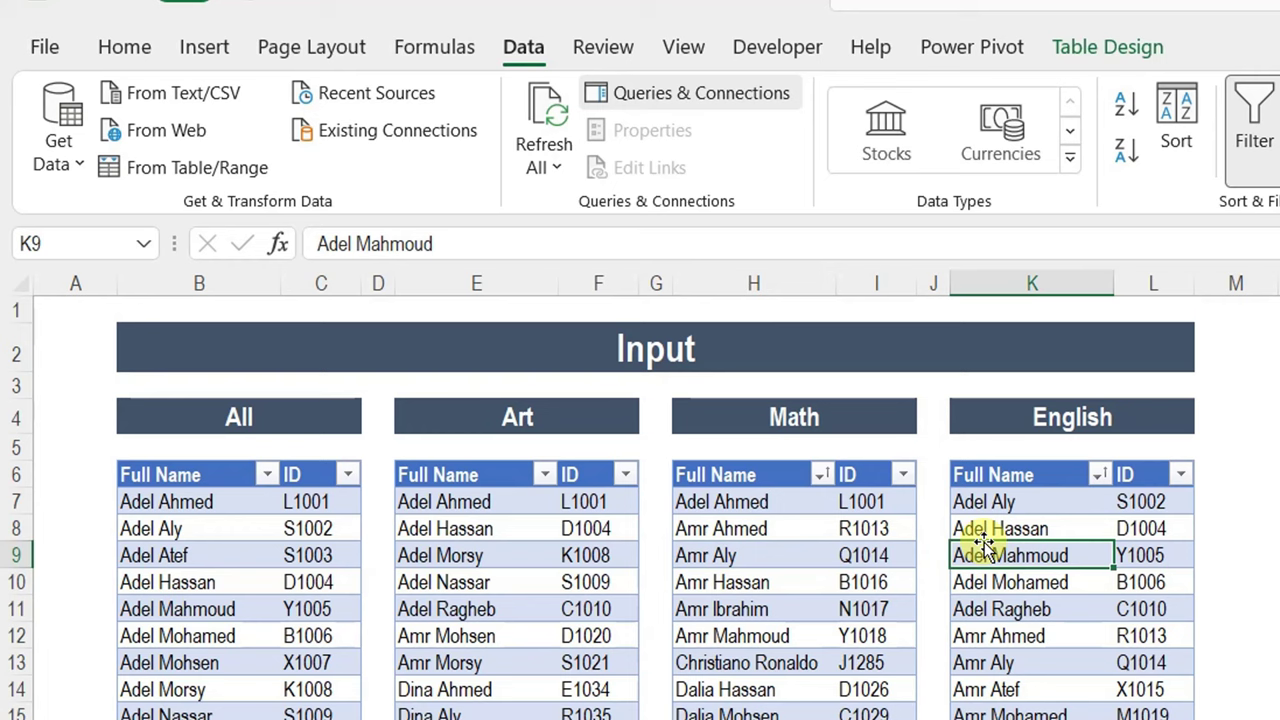
click(1086, 44)
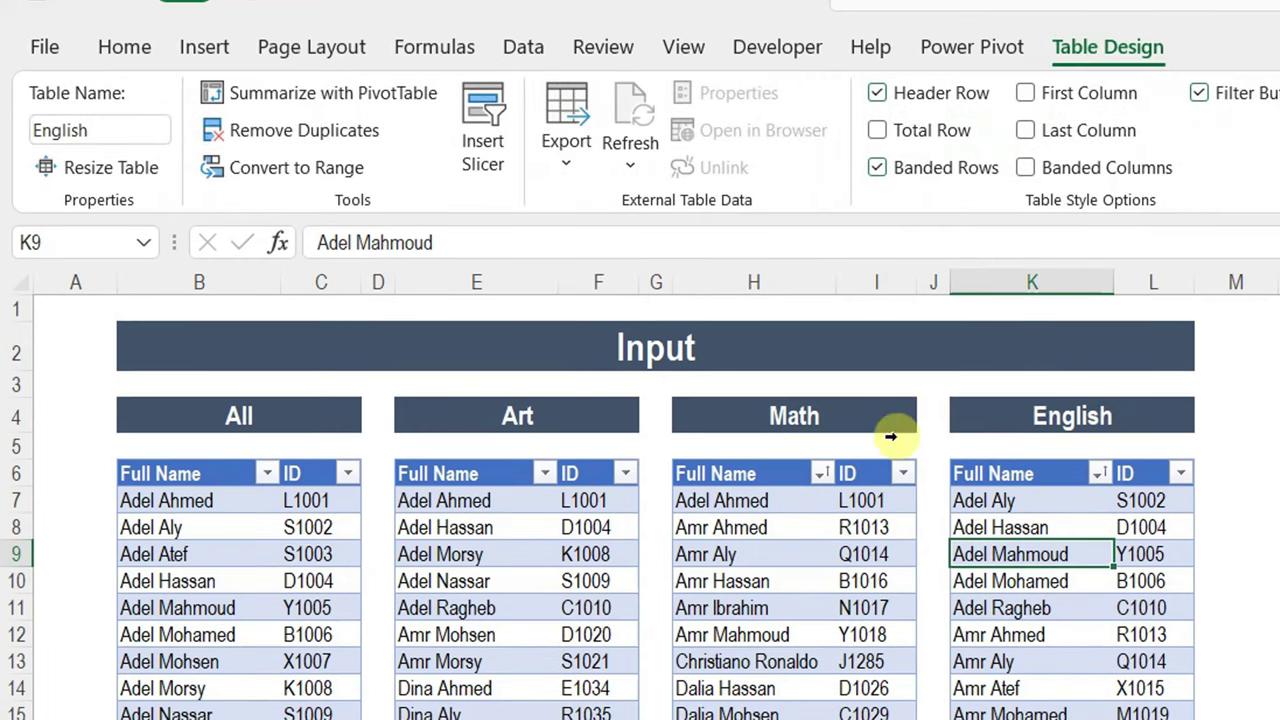
click(785, 524)
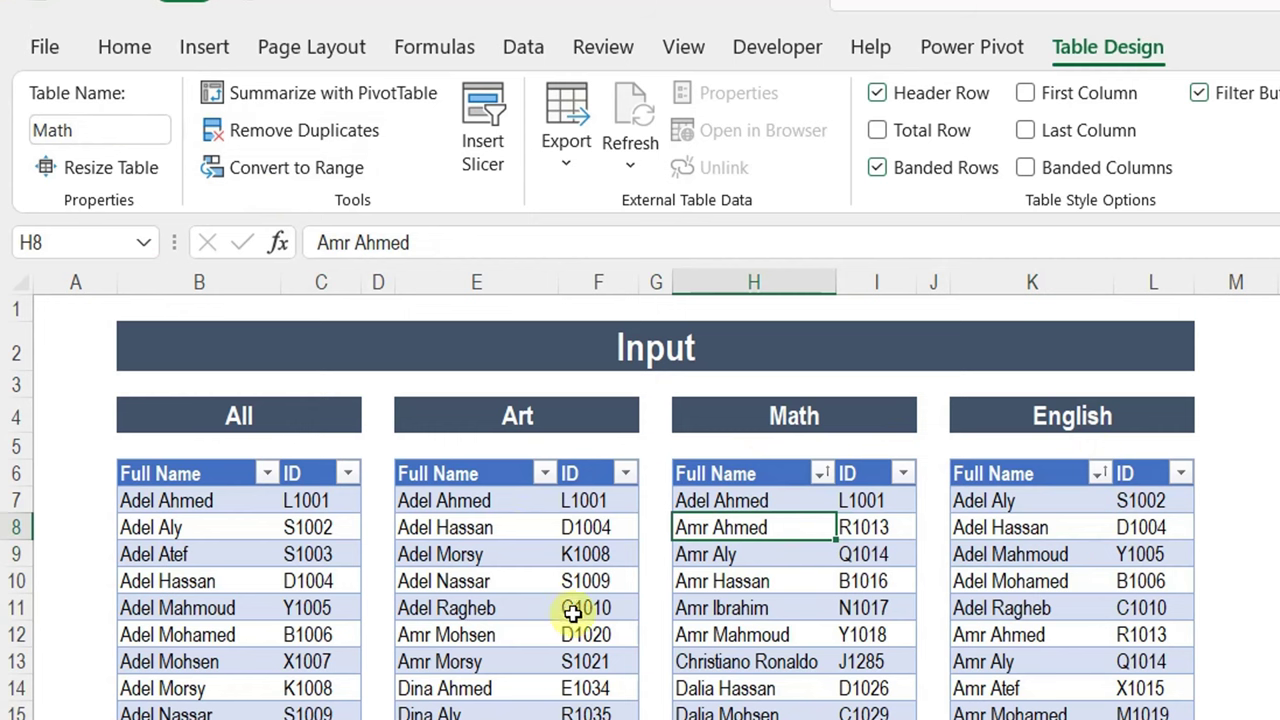
click(511, 532)
click(192, 501)
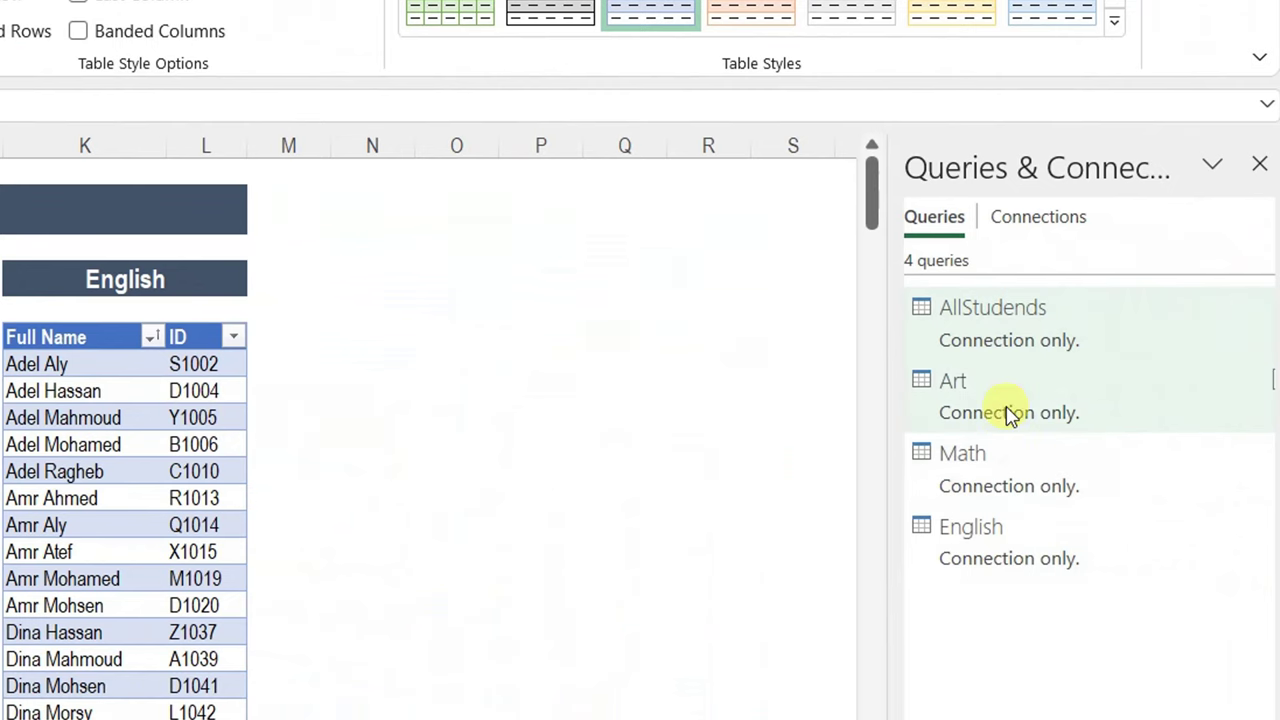
mouse_move(1040, 362)
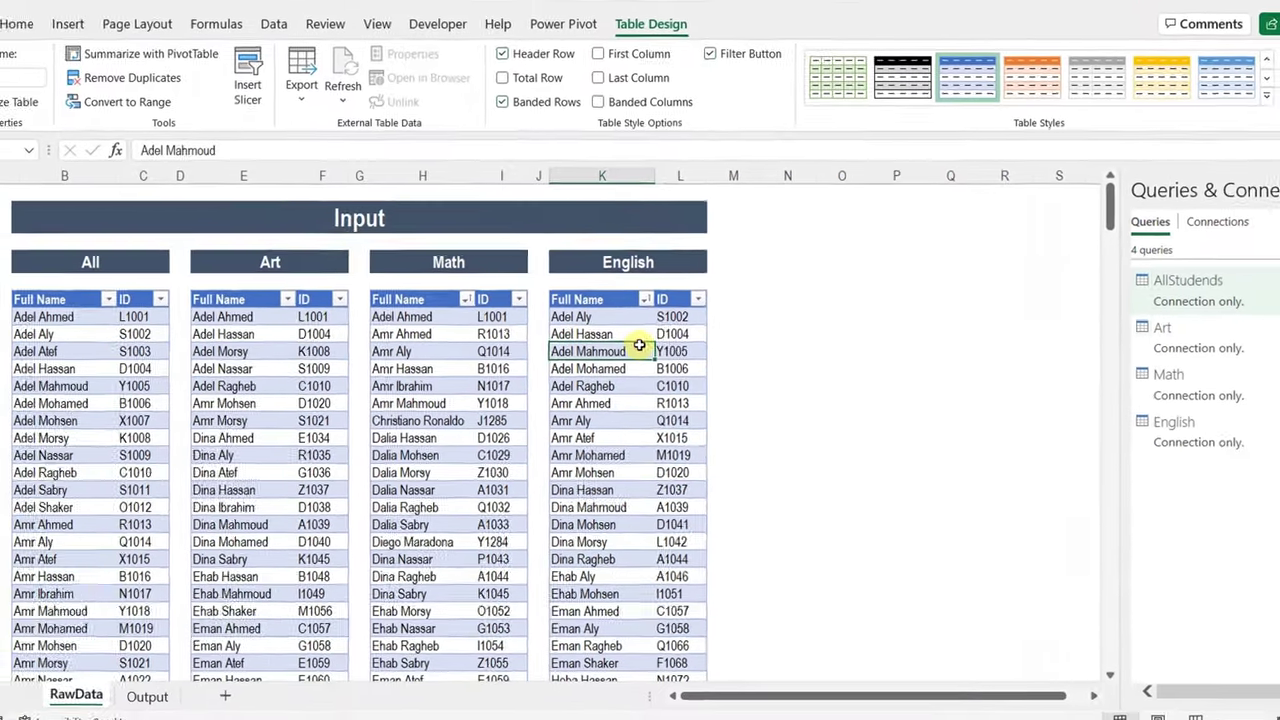
Show the Output sheet and open the English query in the Power Query Editor.
key(ctrl+Page_Down)
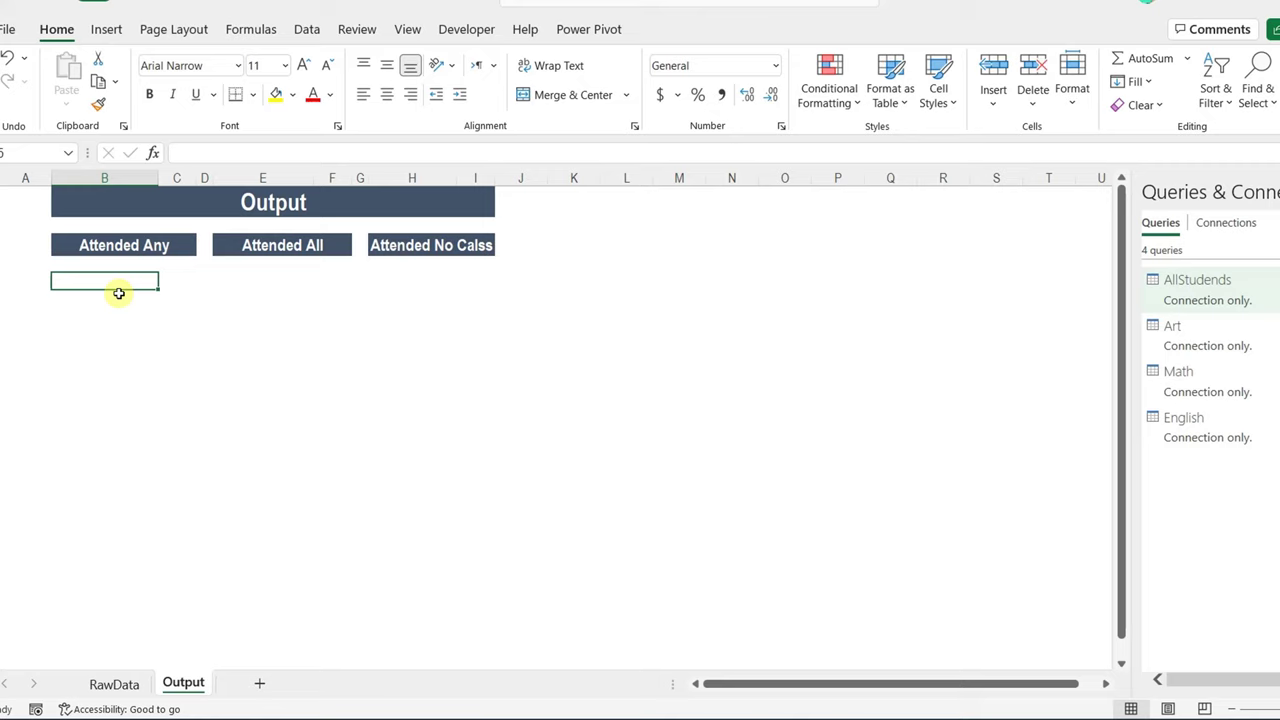
click(1193, 447)
double_click(1193, 447)
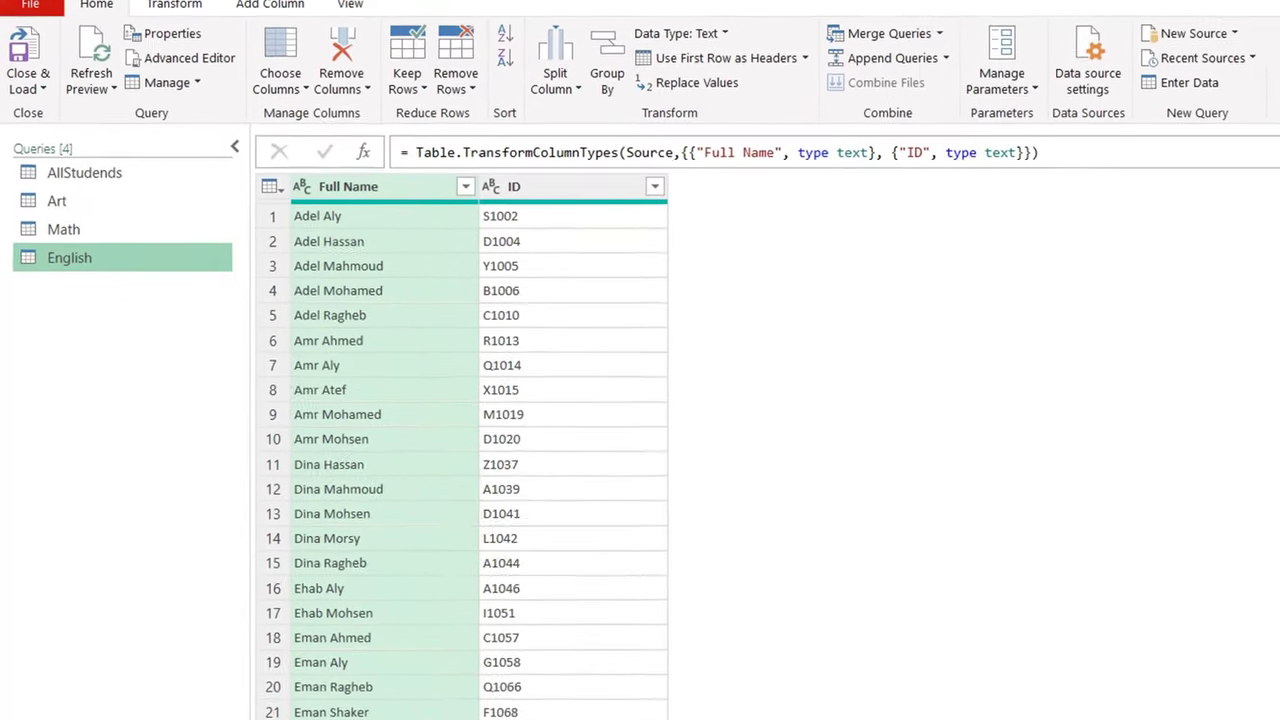
Add a new blank query and name it AttendedAny.
right_click(125, 375)
click(185, 413)
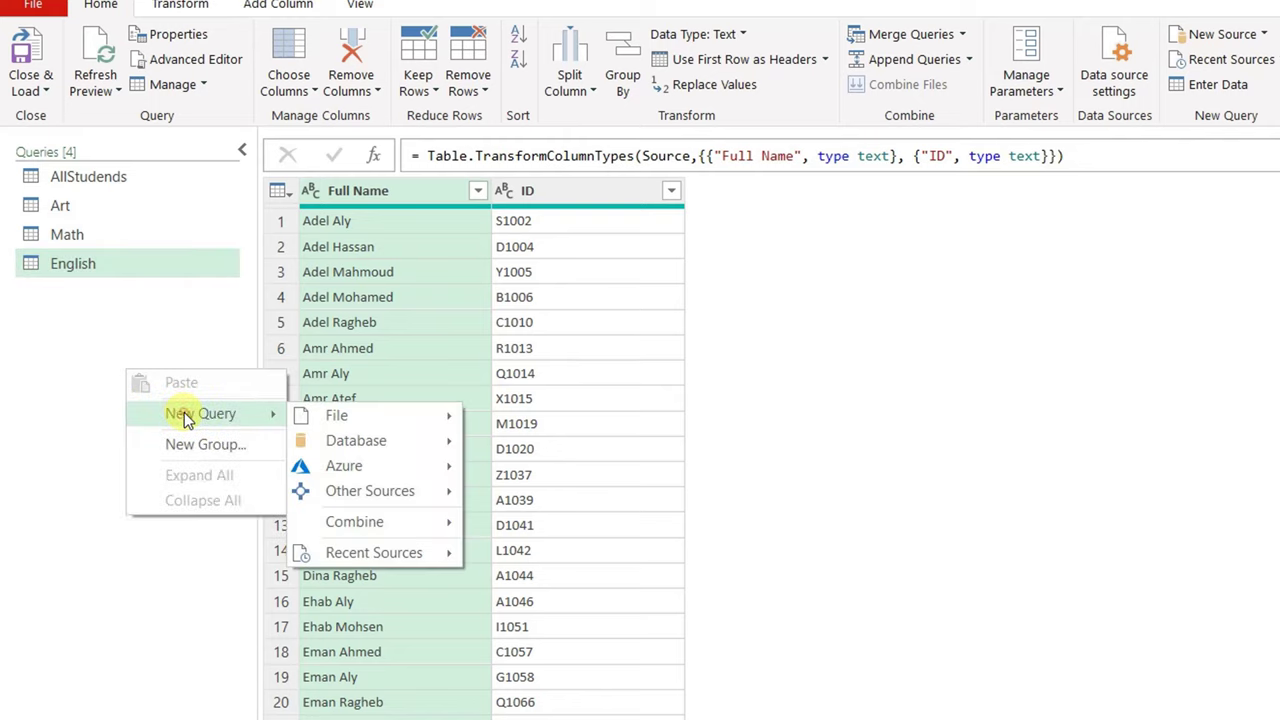
mouse_move(353, 491)
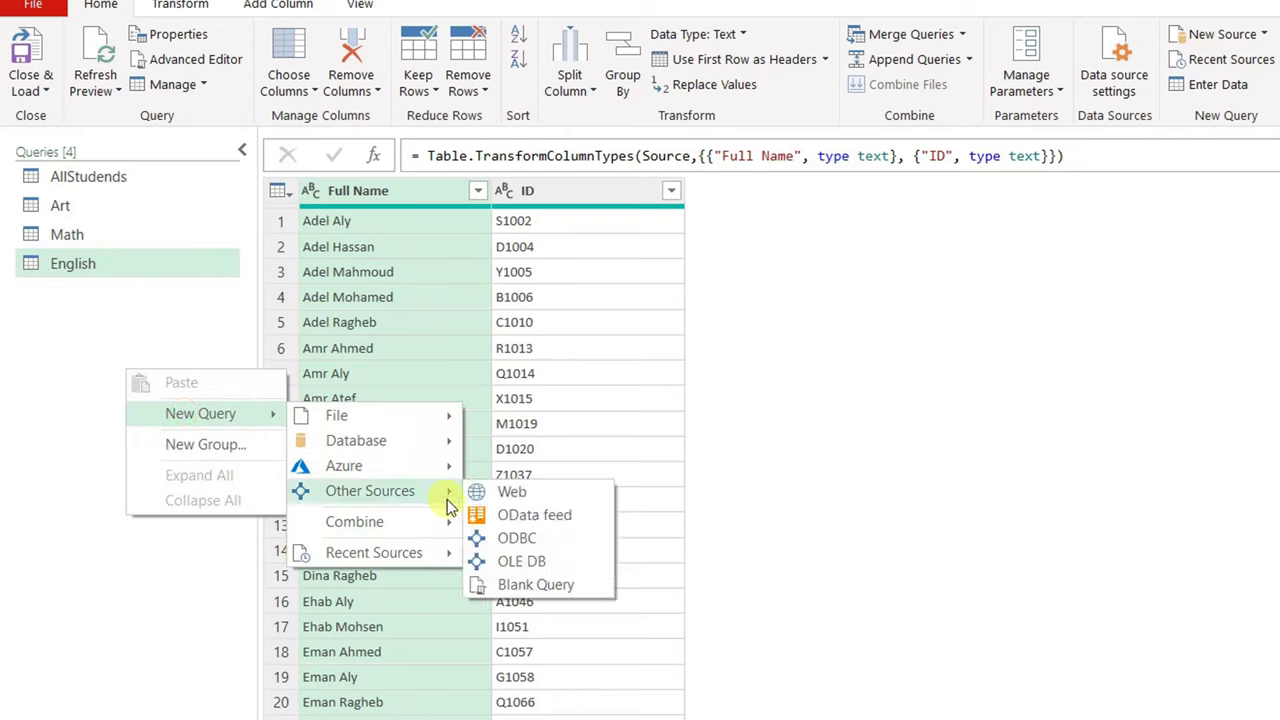
click(536, 585)
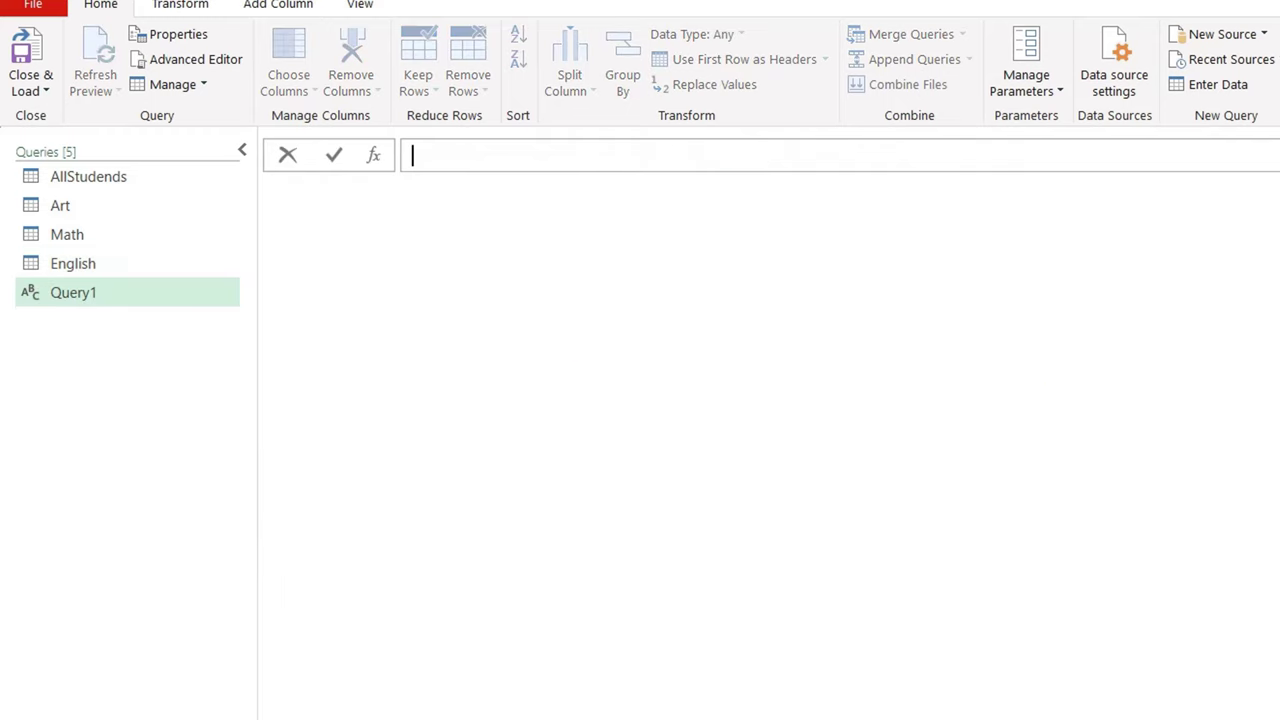
double_click(997, 352)
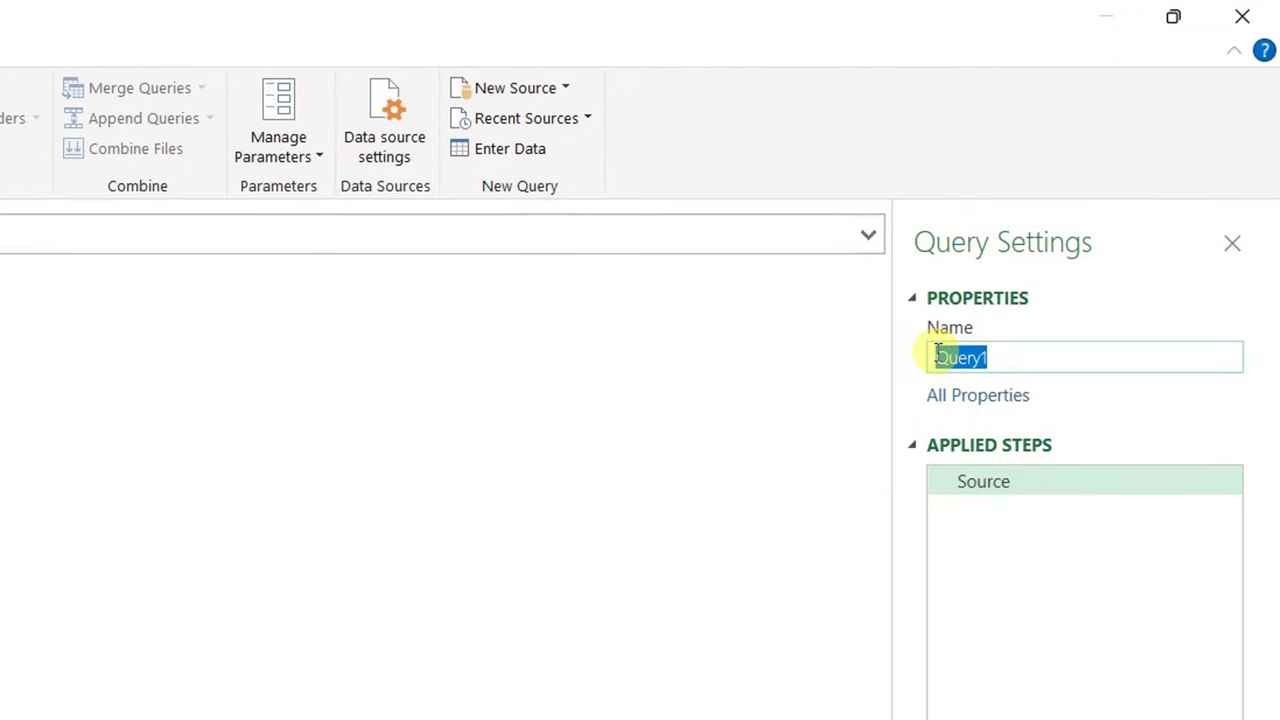
text(AttendedAny)
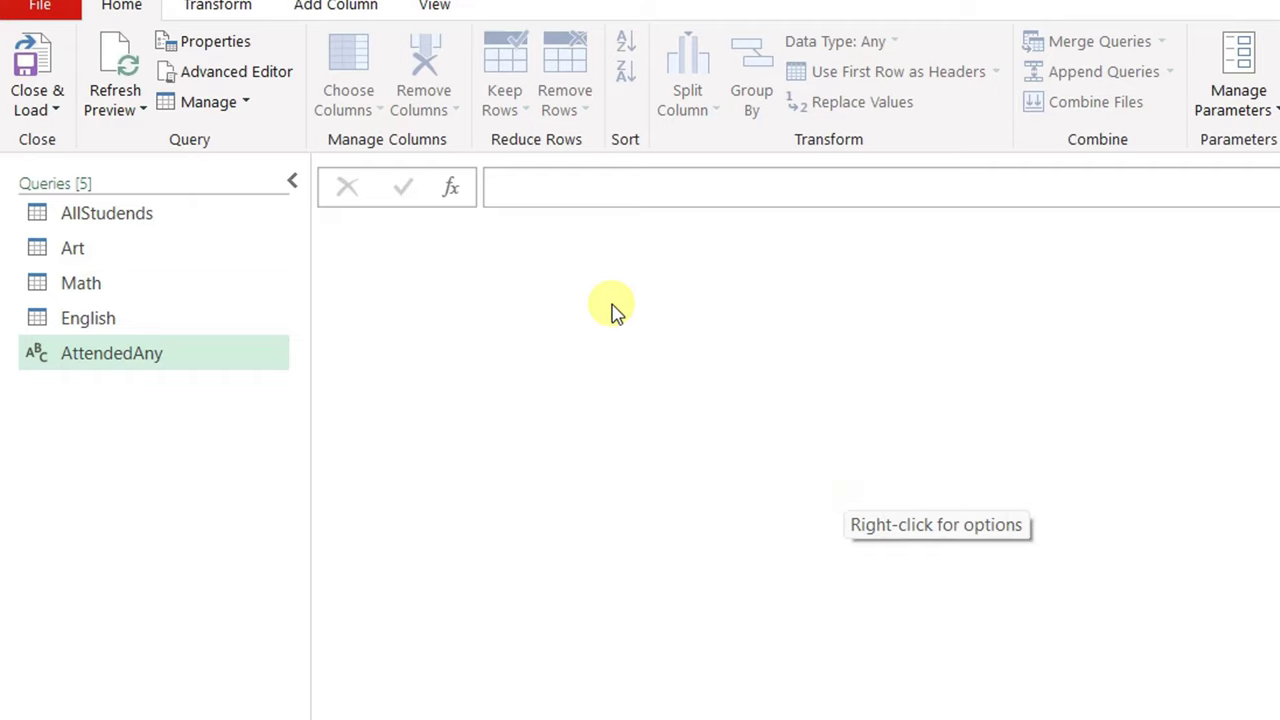
Start the AttendedAny query's source formula with the List.Union function.
click(566, 184)
text(=)
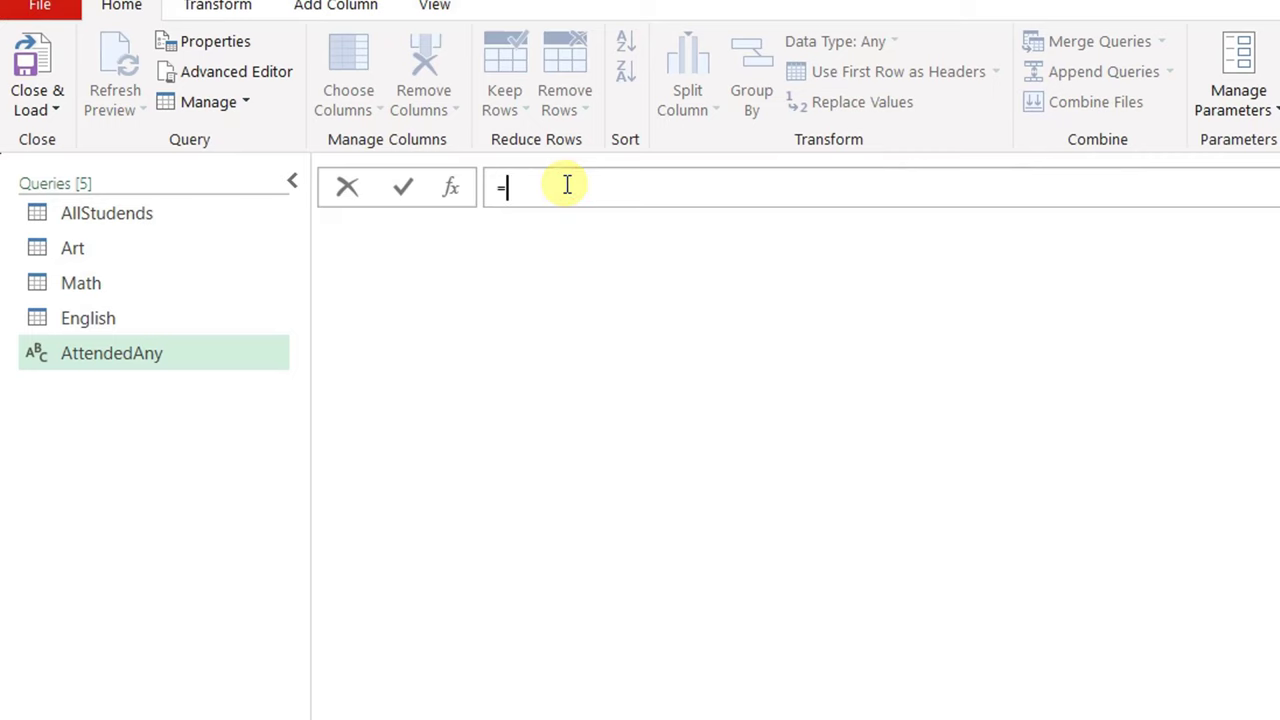
text(L=List)
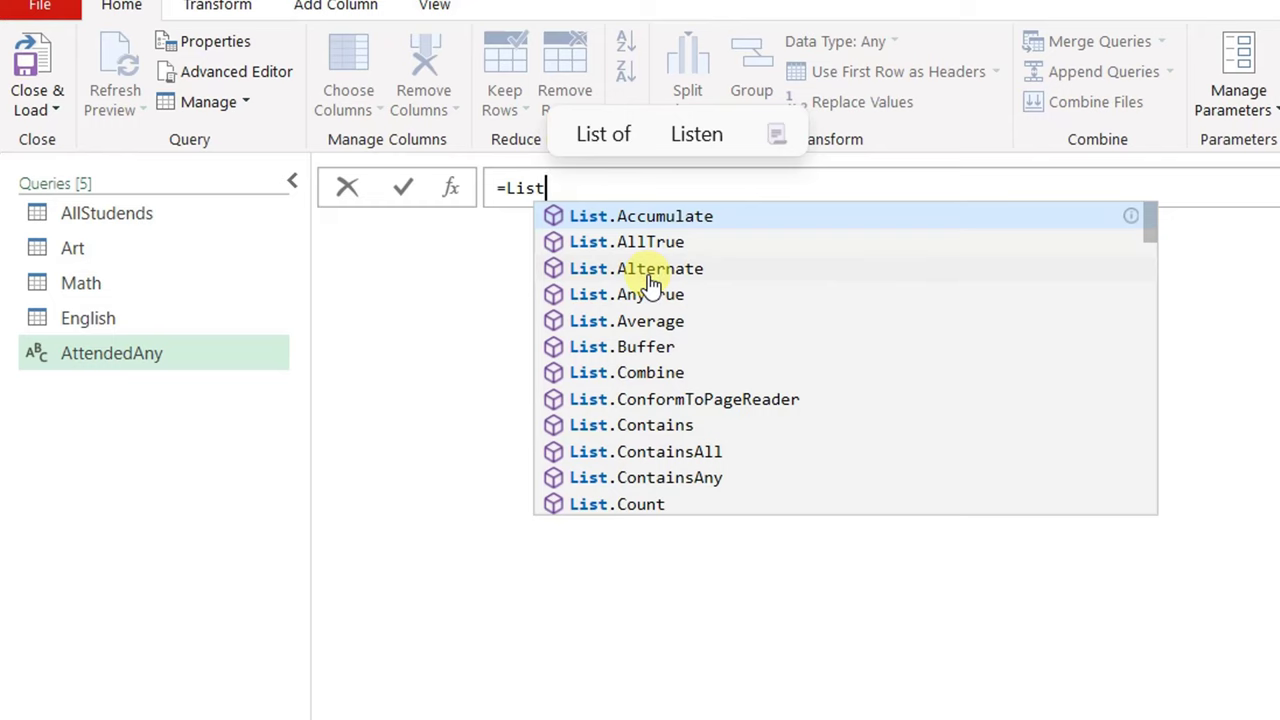
scroll(650, 285, down, 10)
scroll(650, 285, down, 10)
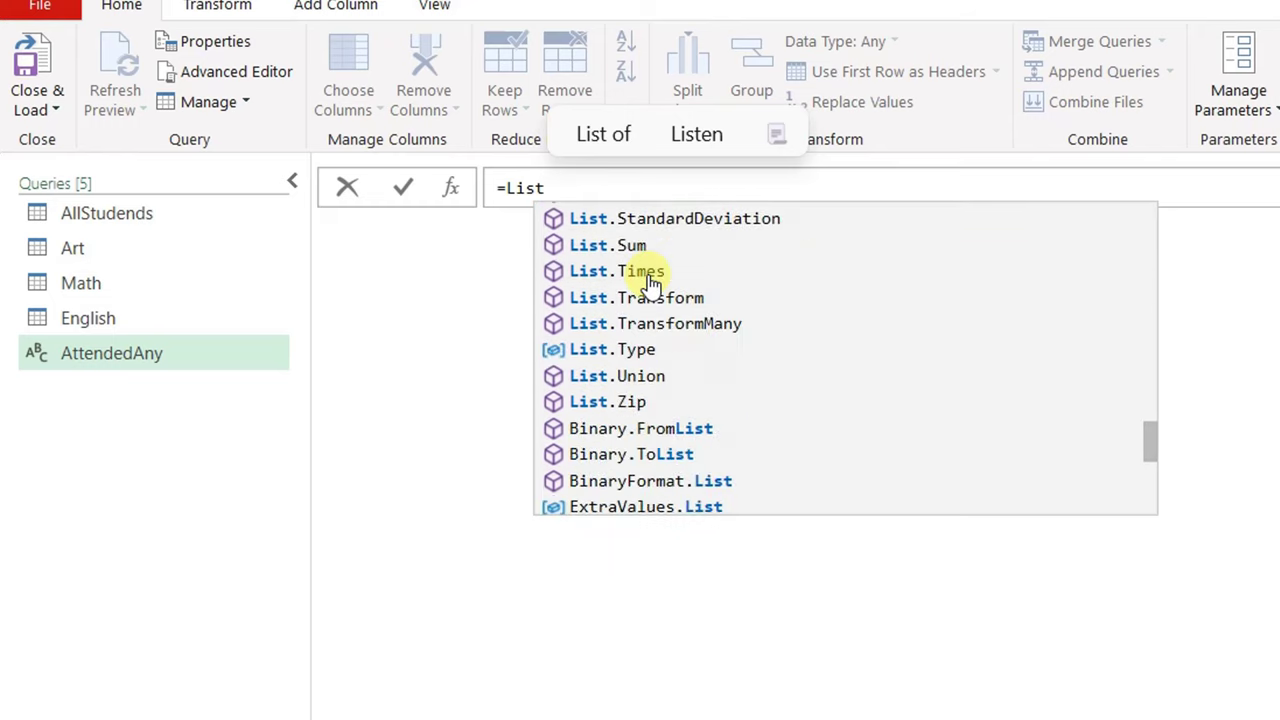
click(640, 375)
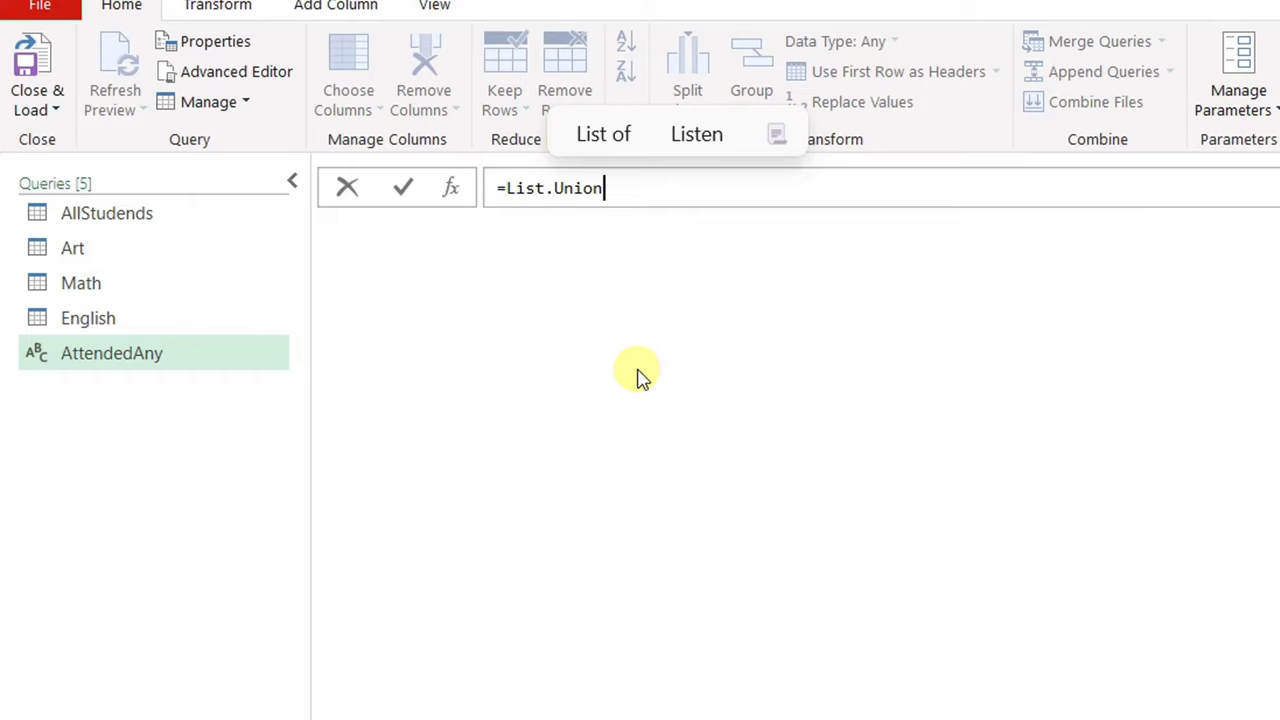
text(()
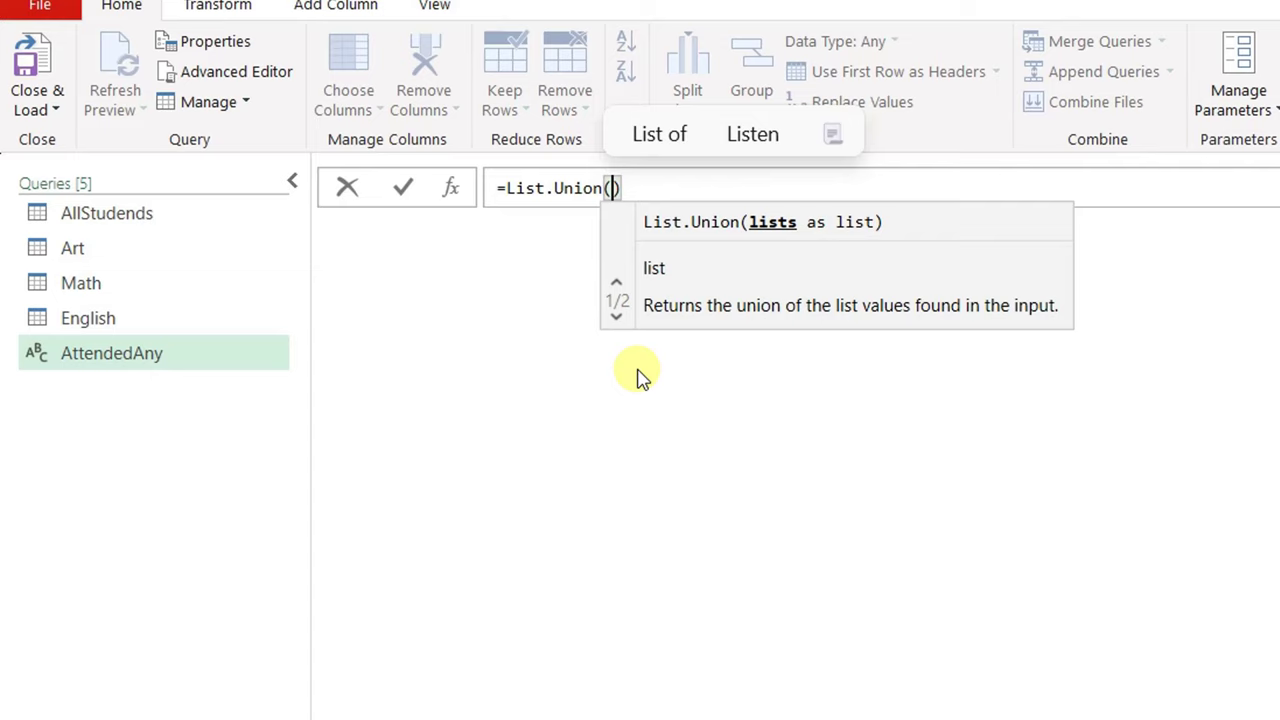
Give List.Union the argument {Art[ID],Math[ID],English[ID]} and apply the formula.
text({)
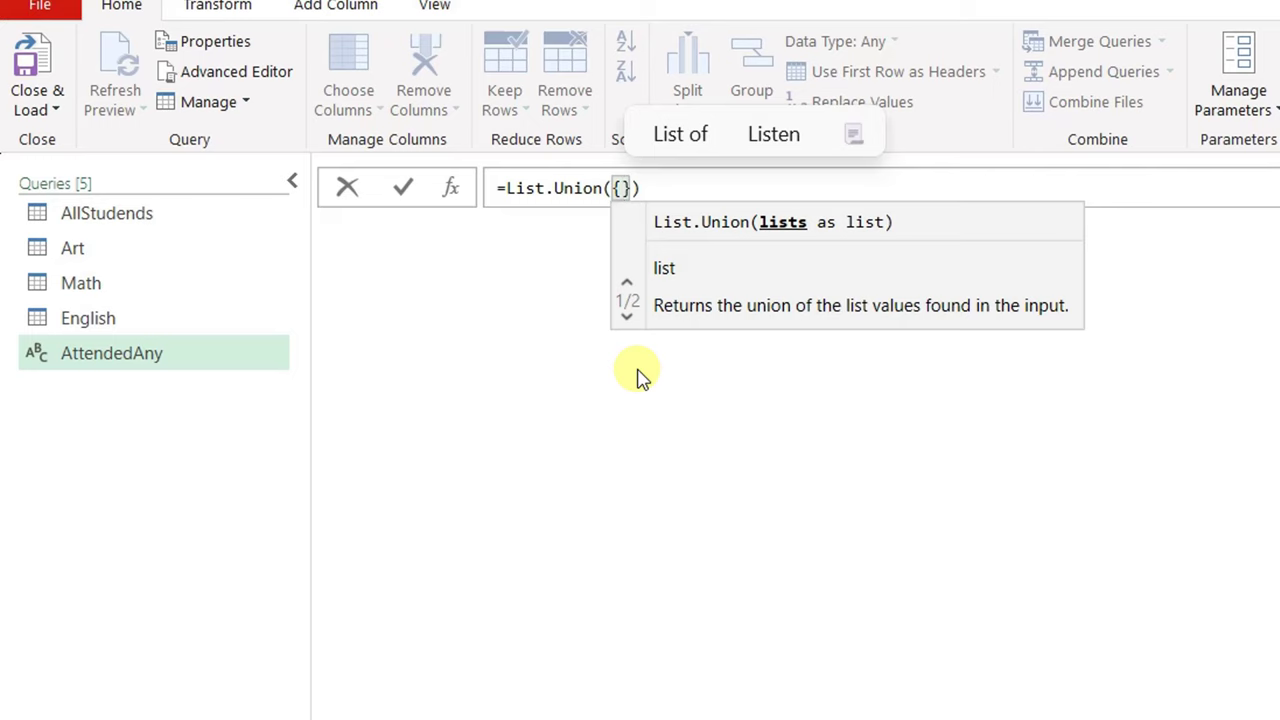
text(Art[)
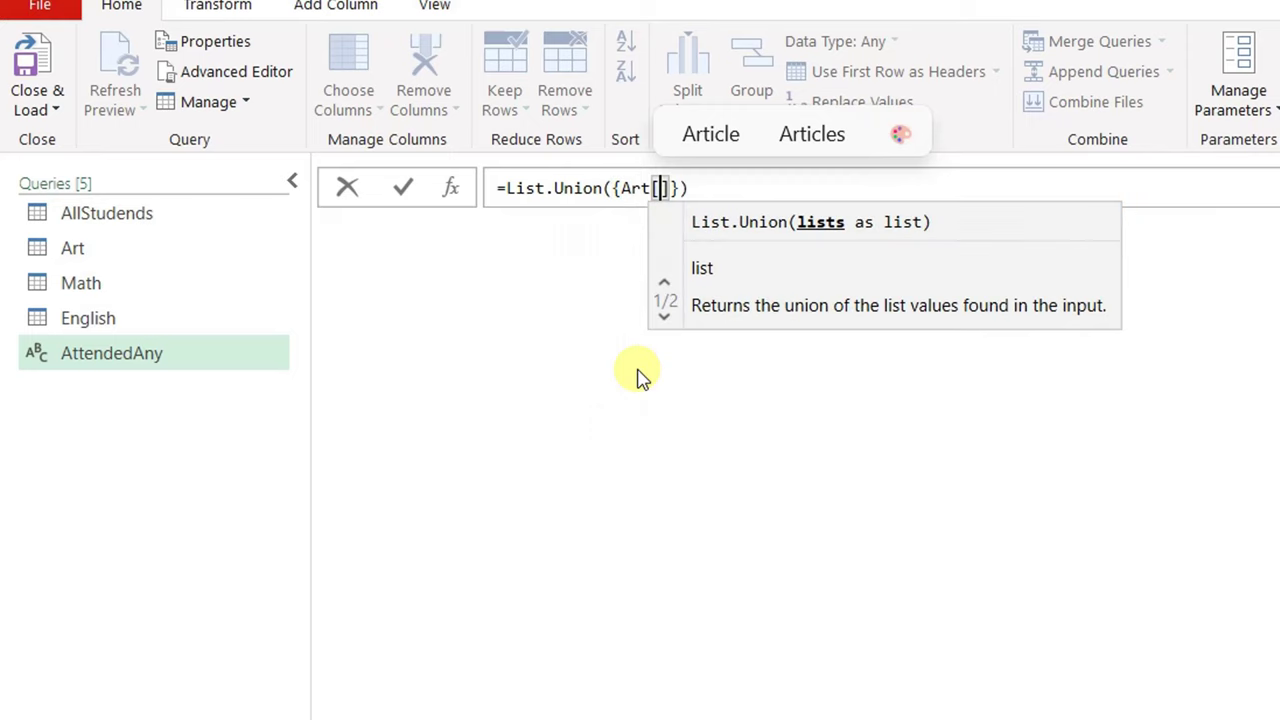
text(ID])
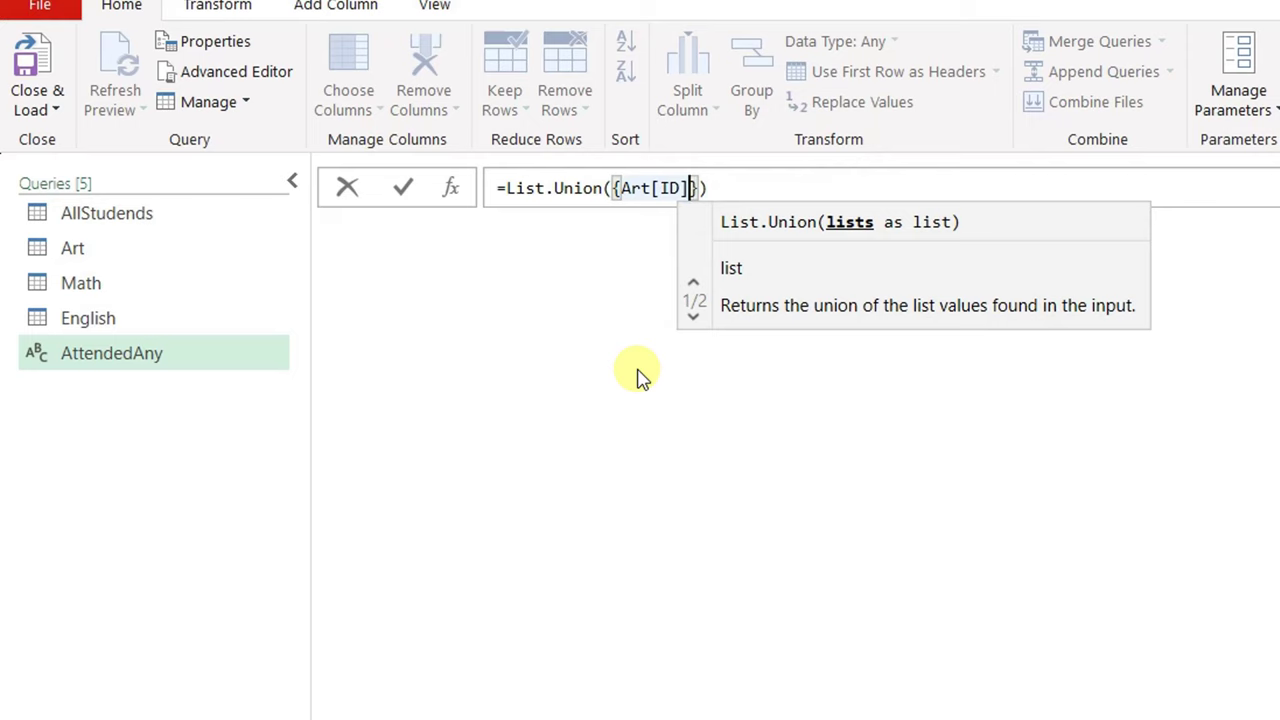
text(,)
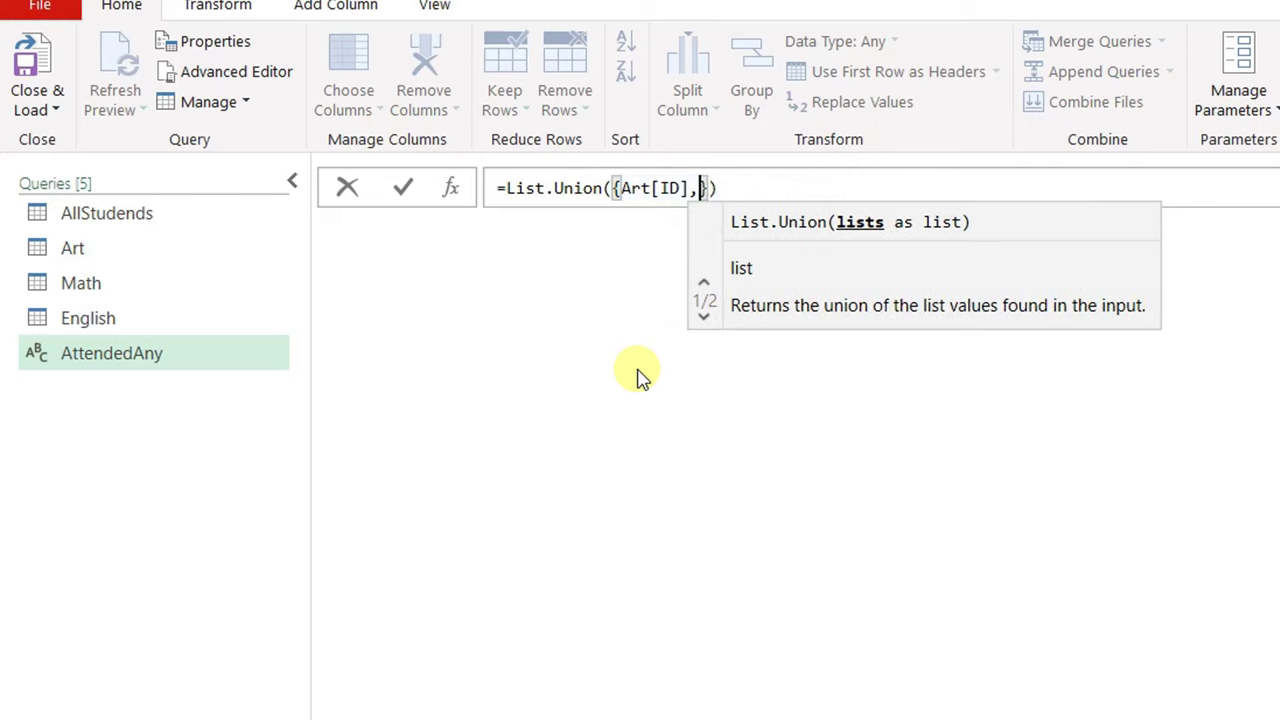
text(Math)
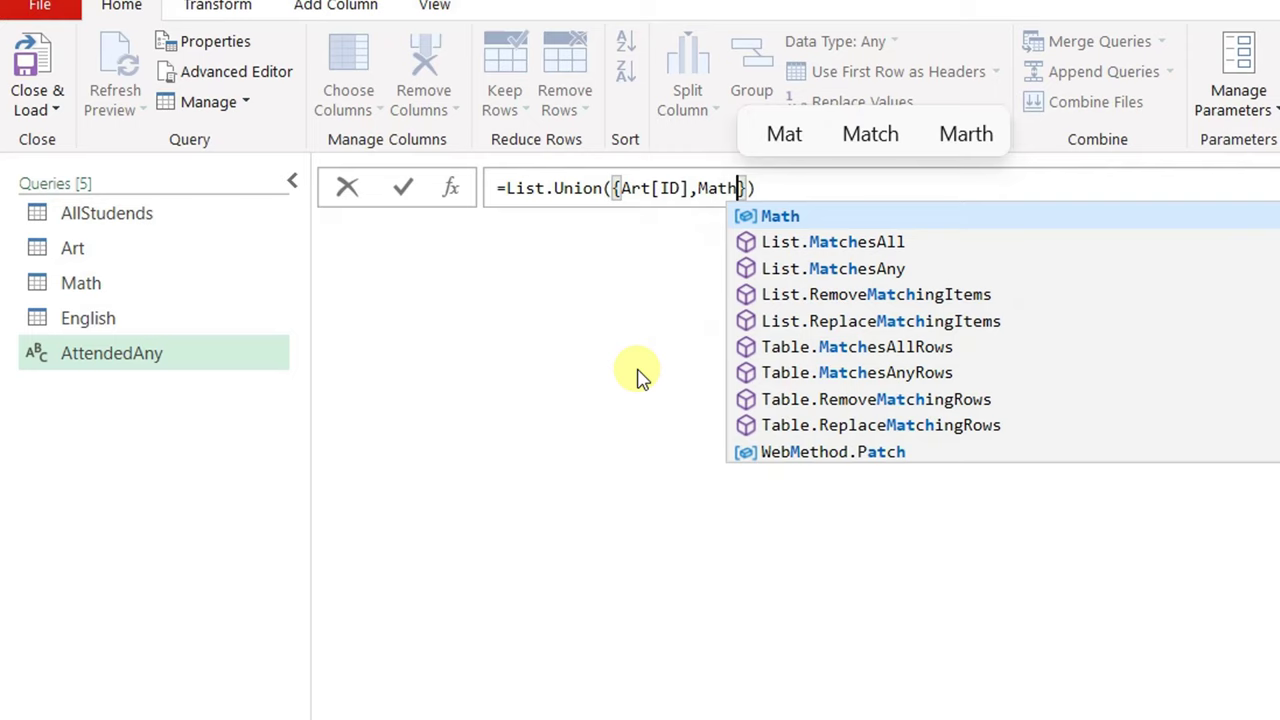
text([ID],)
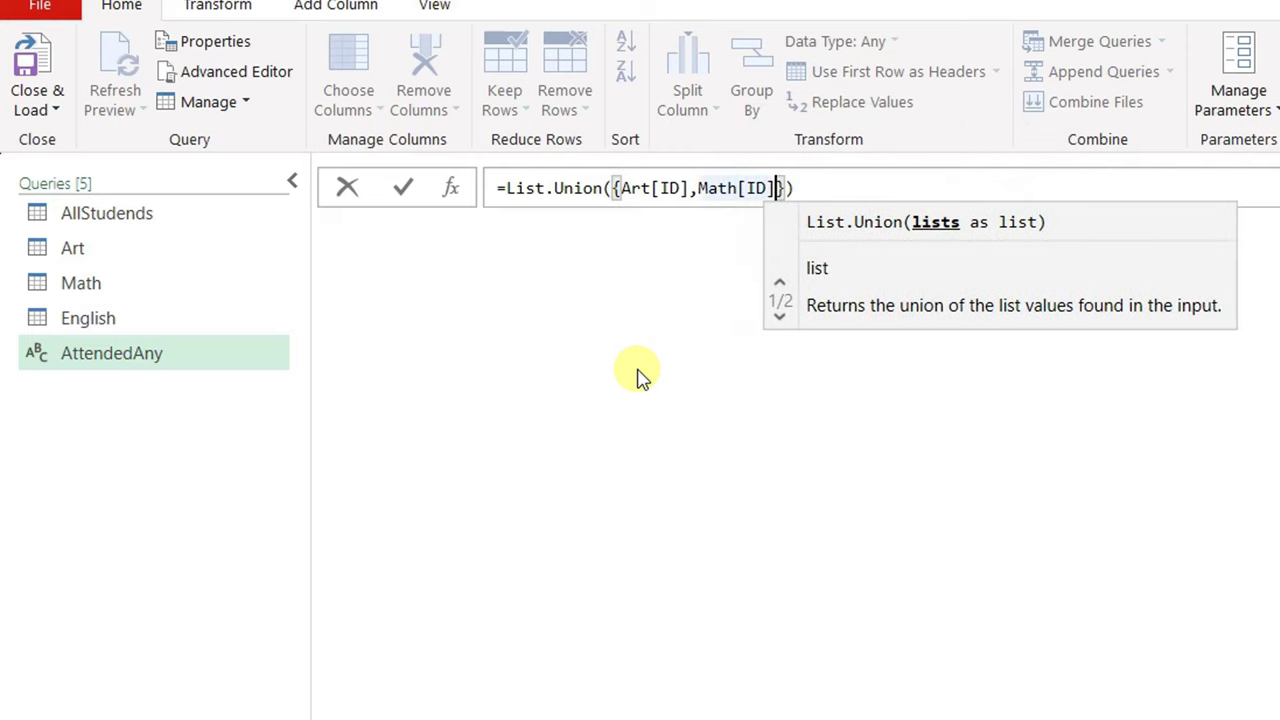
text(English[ID)
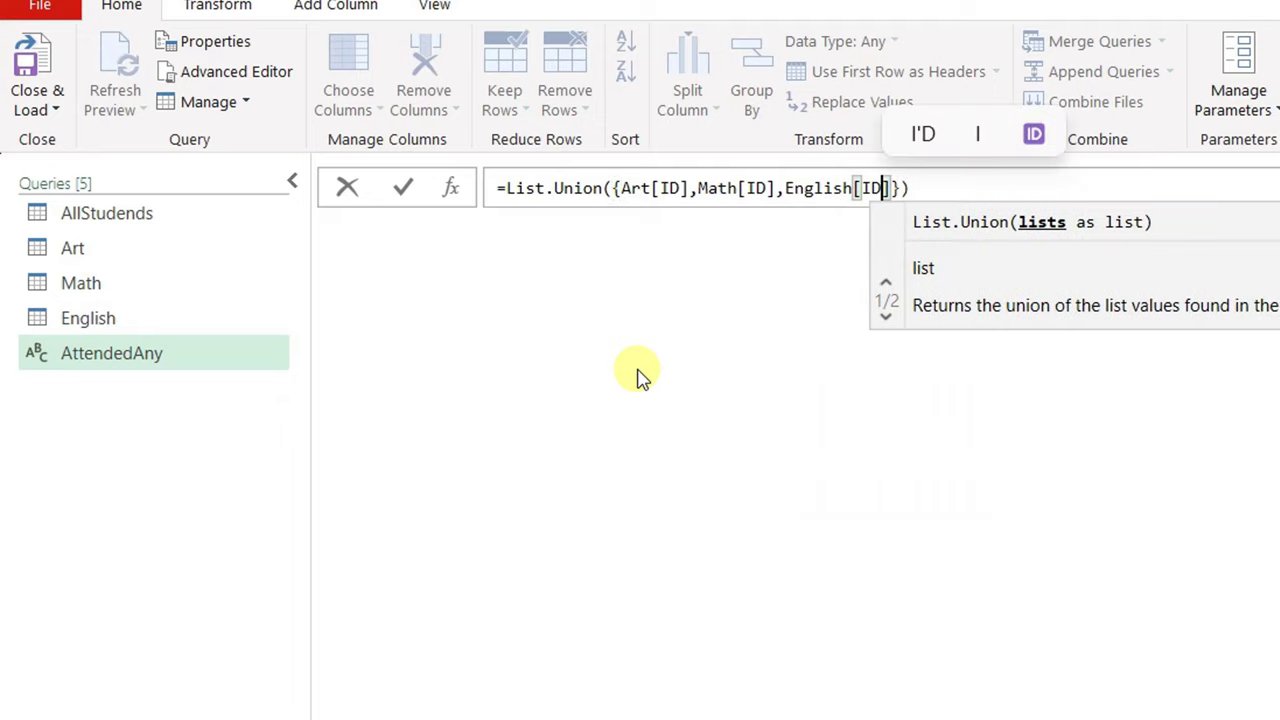
click(402, 188)
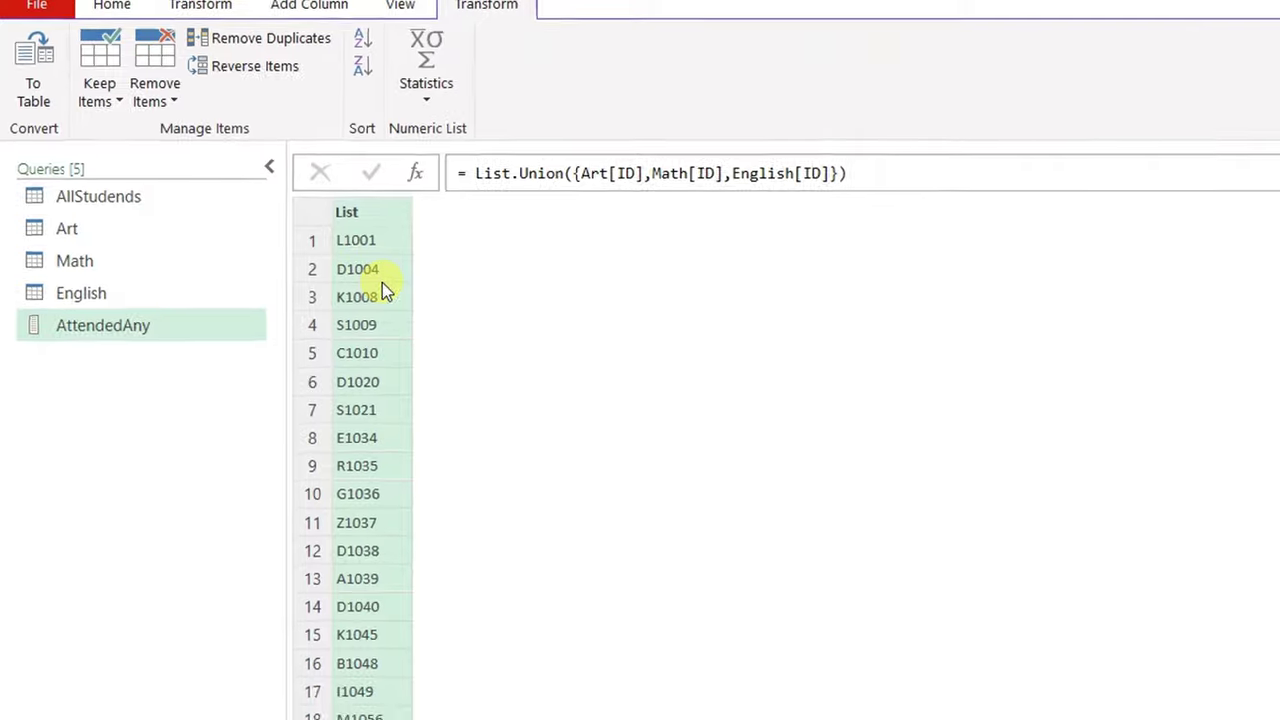
Examine the combined ID list in AttendedAny and compare its item count with the AllStudends row count.
scroll(380, 286, down, 2)
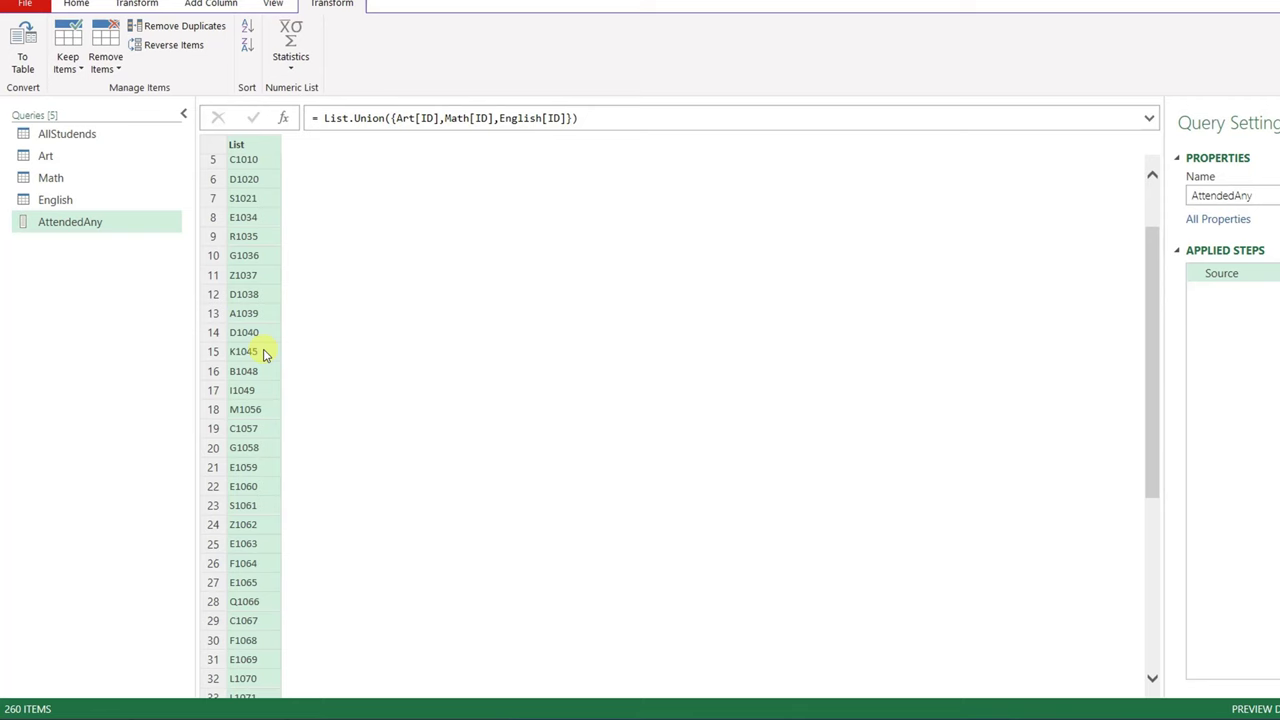
click(100, 135)
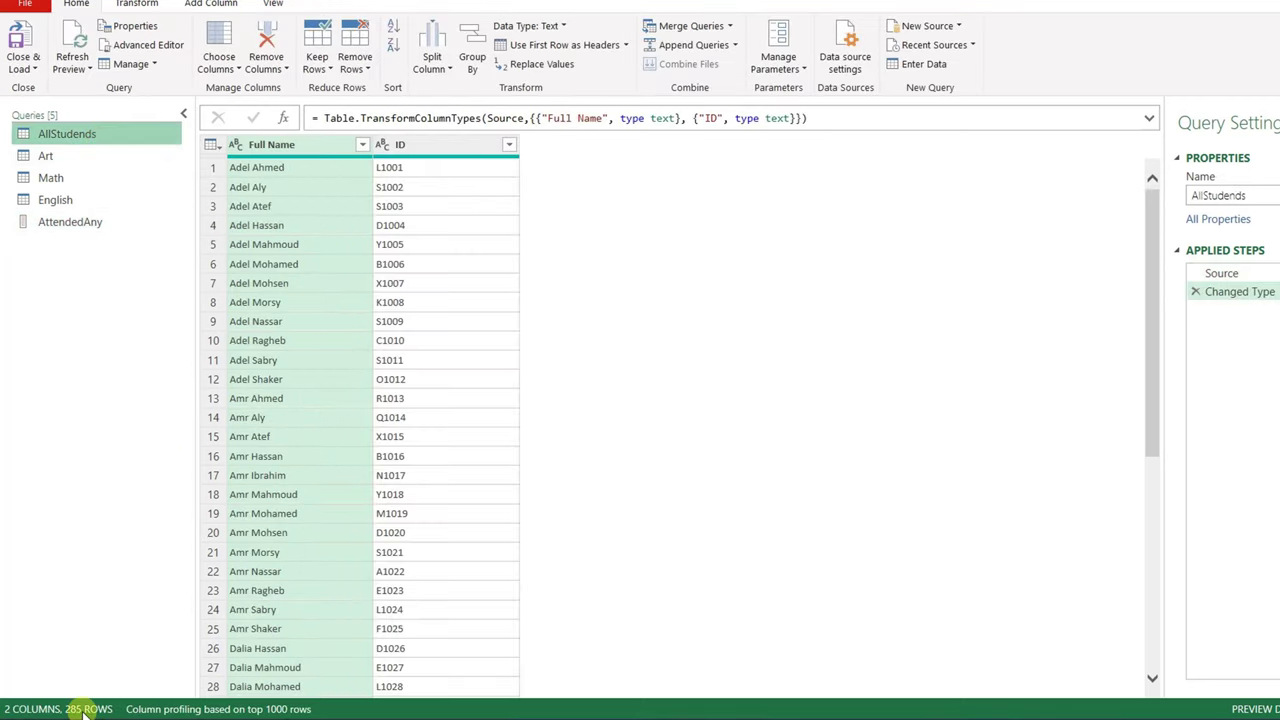
click(63, 223)
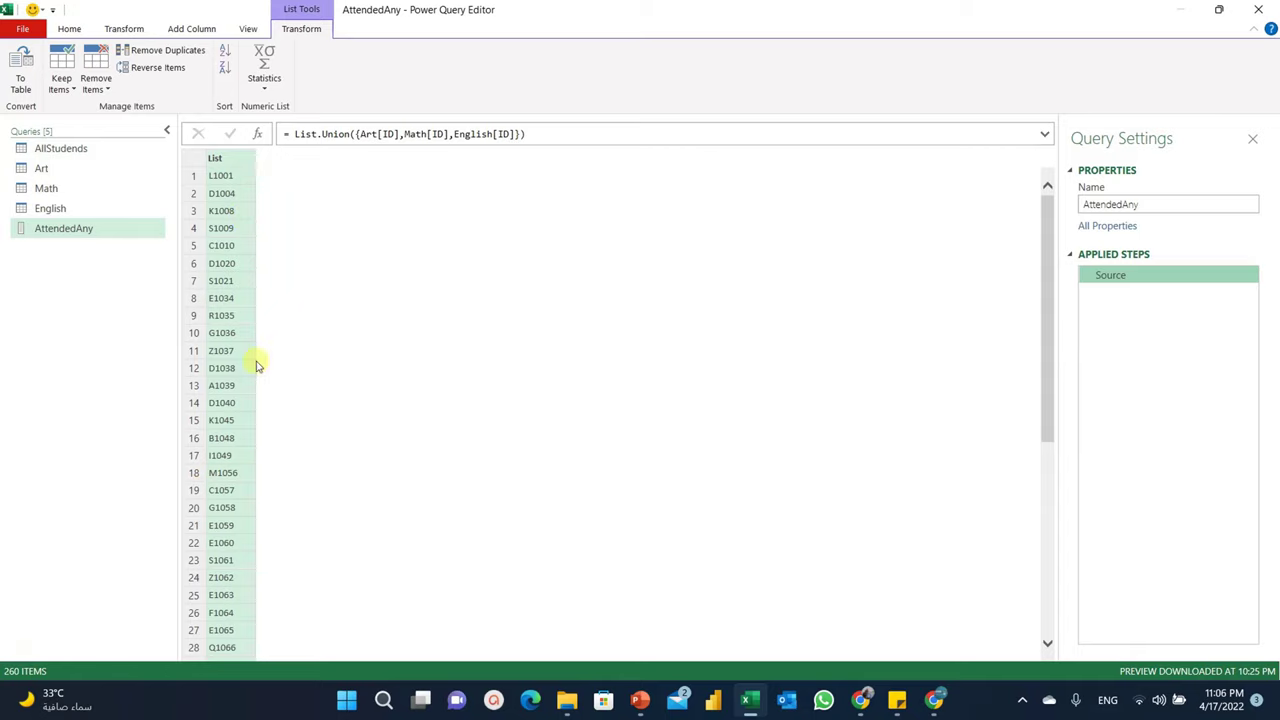
Filter the Full Name column of the AllStudends query to keep only the first two students.
click(84, 149)
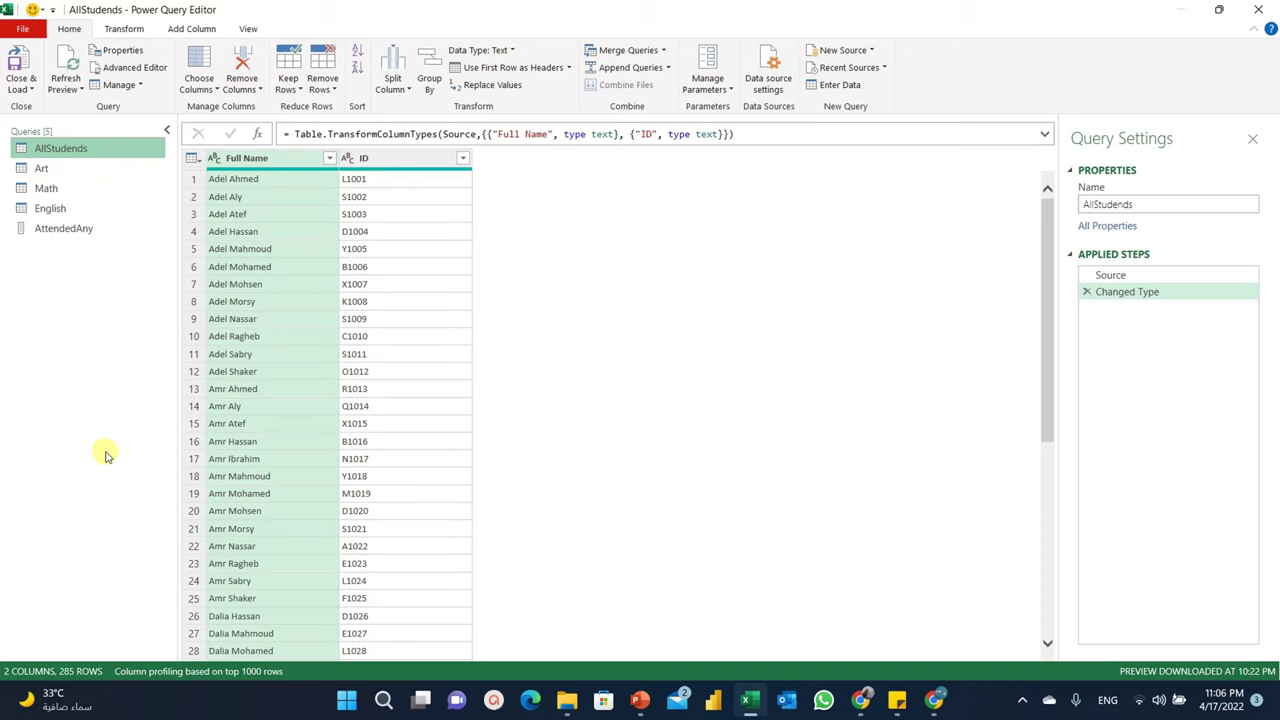
click(330, 158)
click(95, 332)
click(95, 349)
click(95, 365)
click(246, 633)
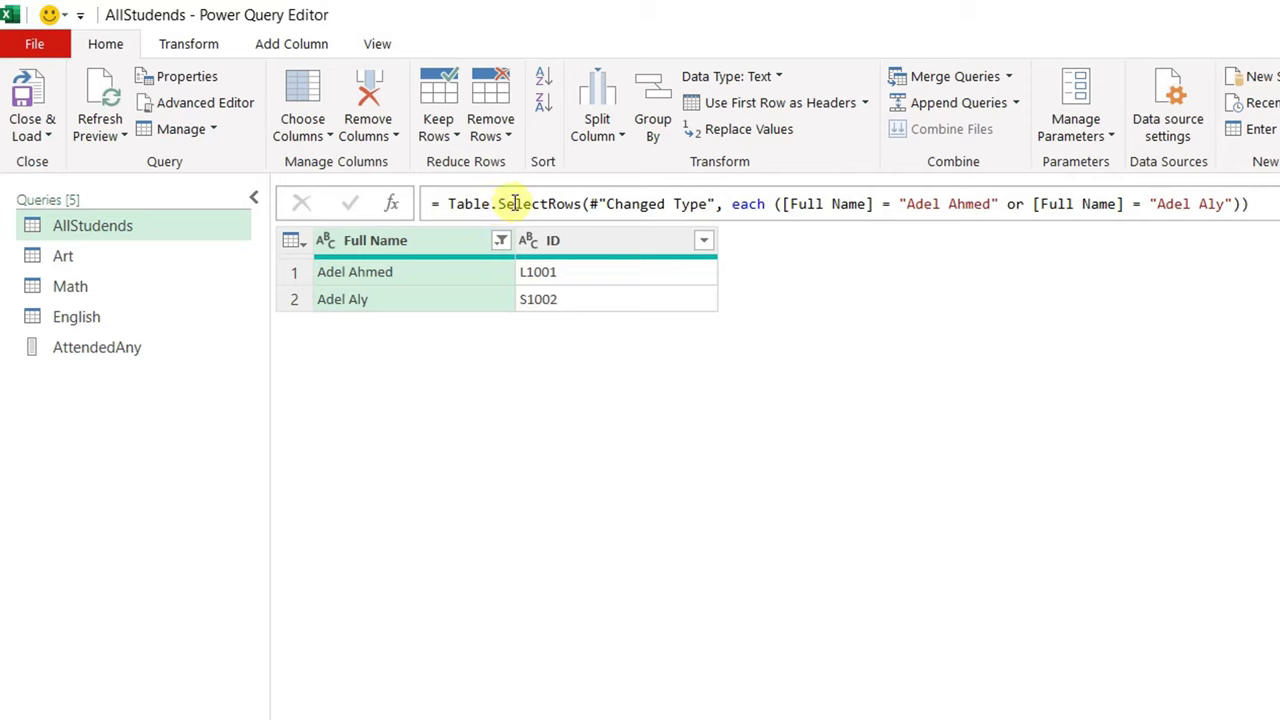
Copy the function name Table.SelectRows from the filter formula and delete the Filtered Rows step from AllStudends.
drag(580, 203, 457, 202)
key(ctrl+c)
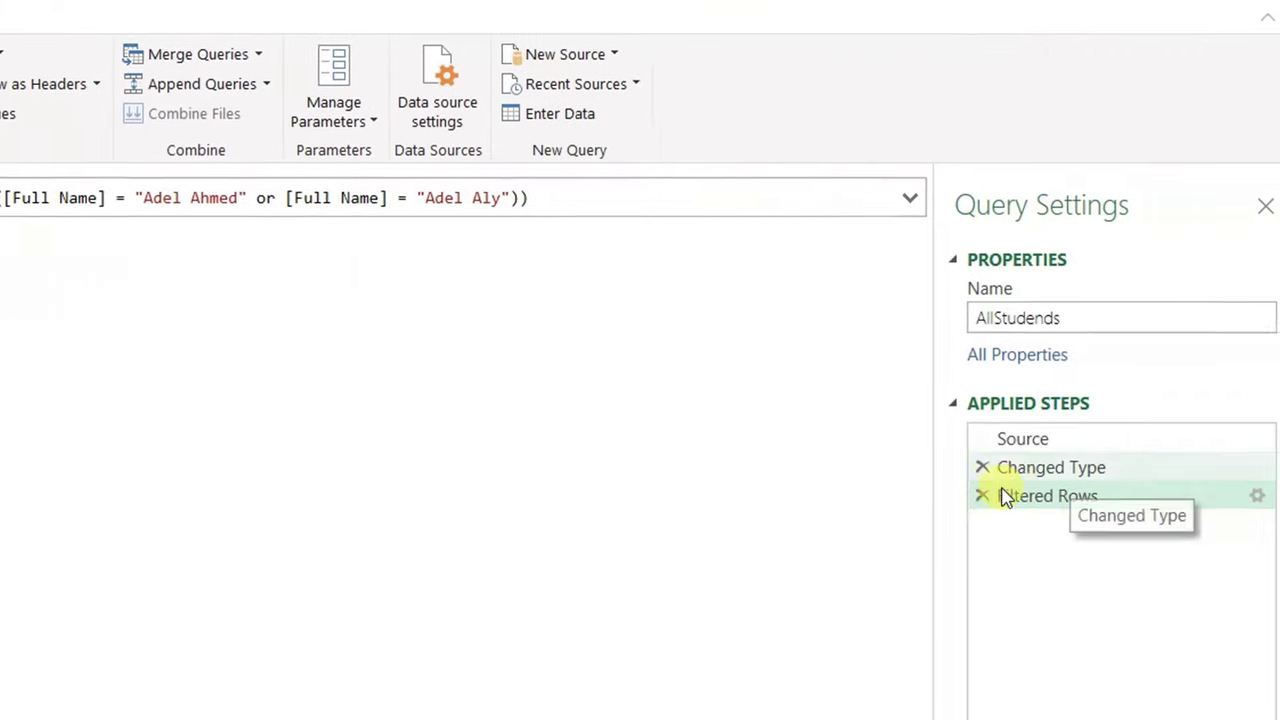
click(948, 499)
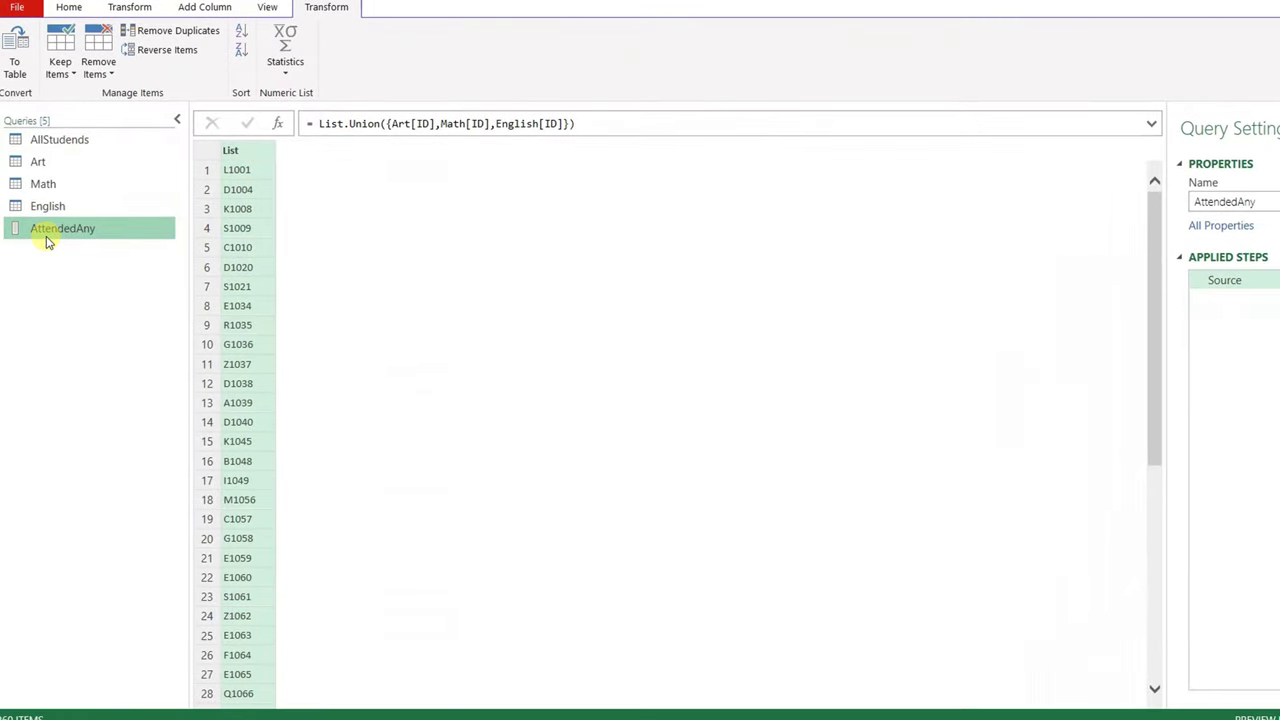
Add a custom step to AttendedAny and start its formula with Table.SelectRows, giving AllStudends as the table argument.
click(279, 127)
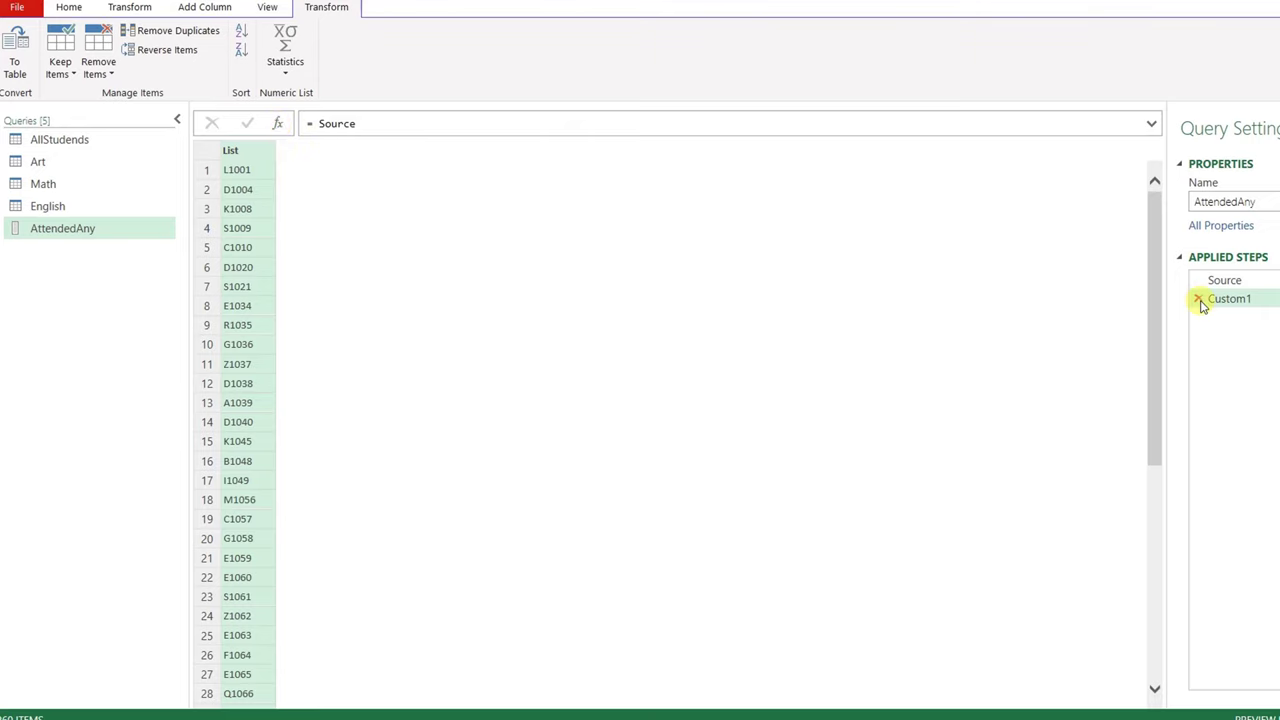
double_click(340, 123)
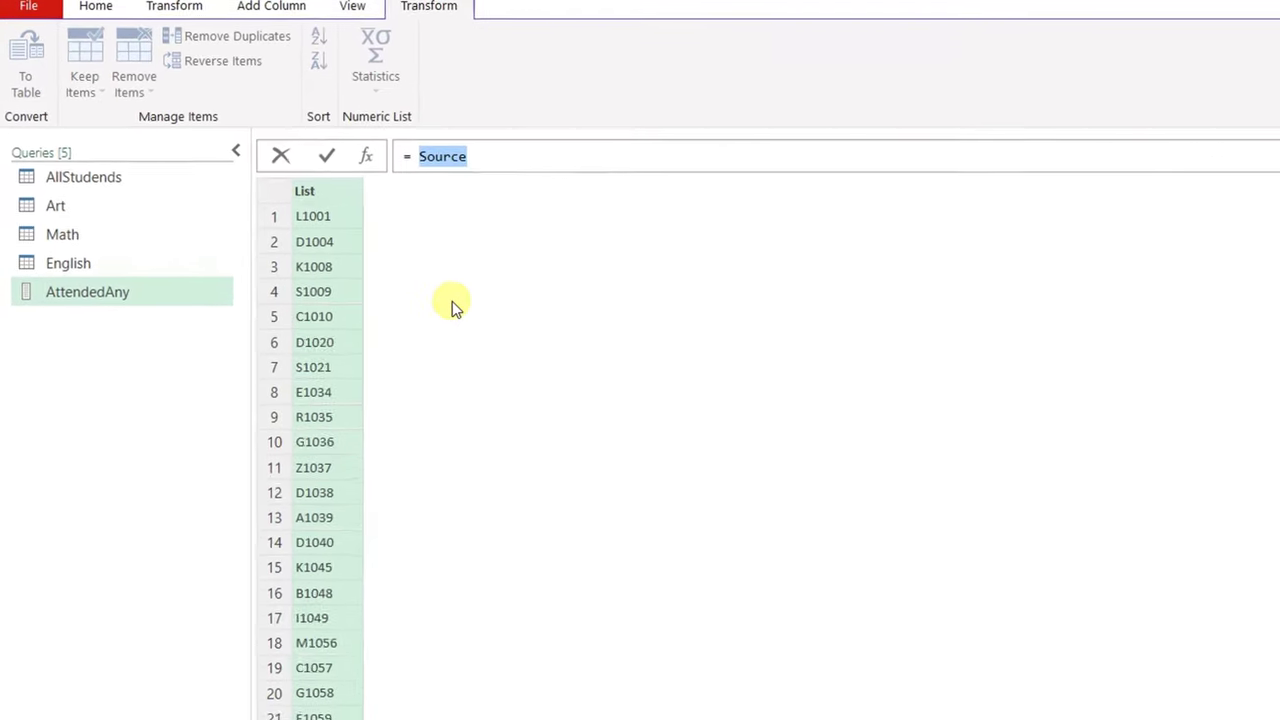
key(BackSpace)
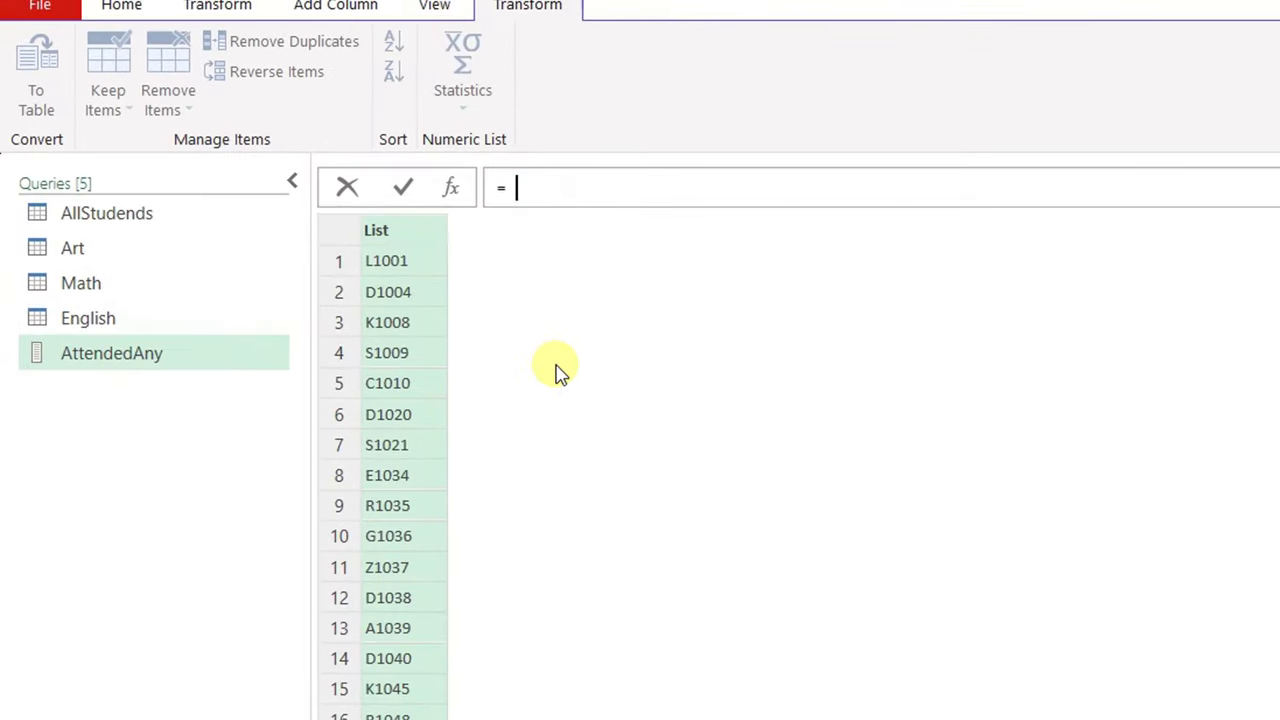
key(ctrl+v)
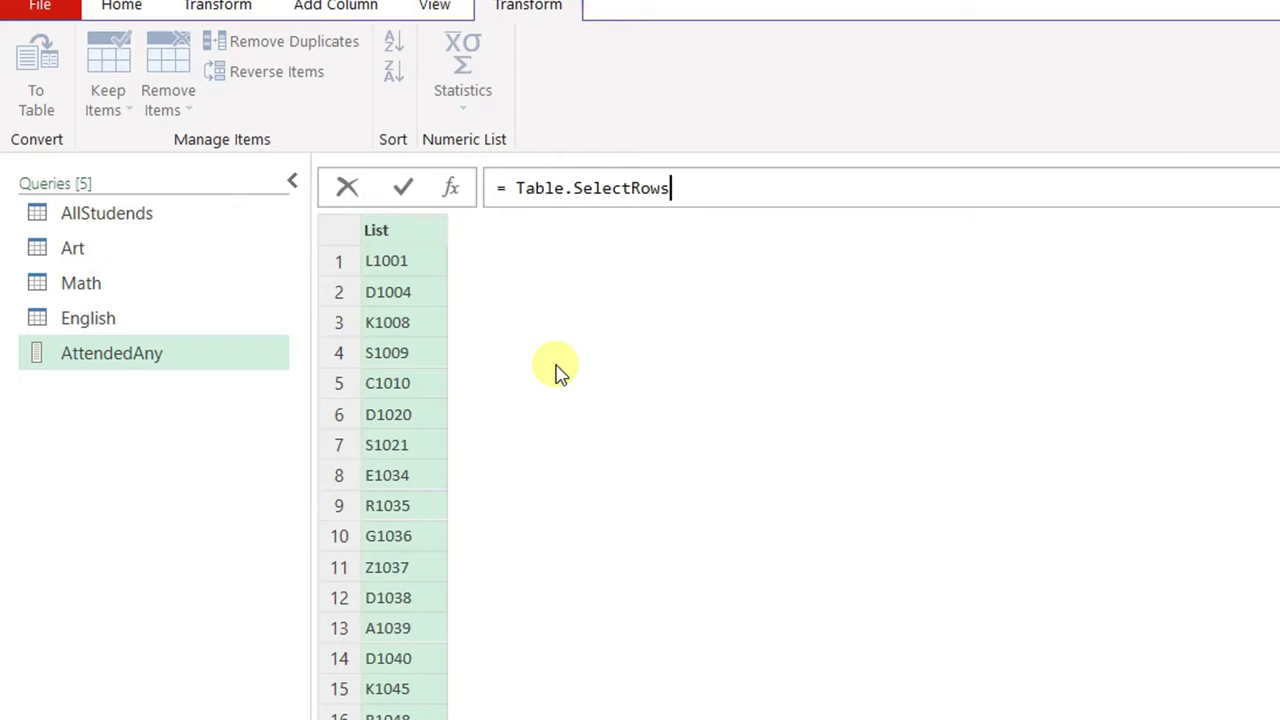
text(()
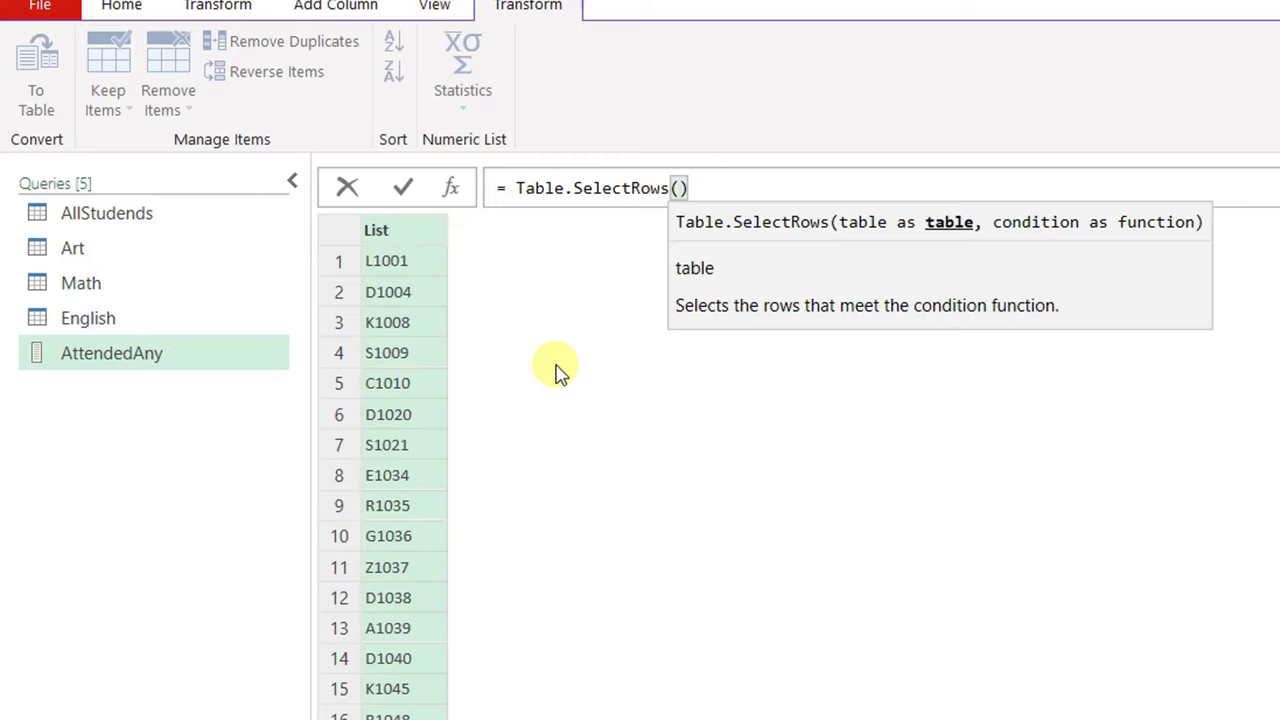
text(A)
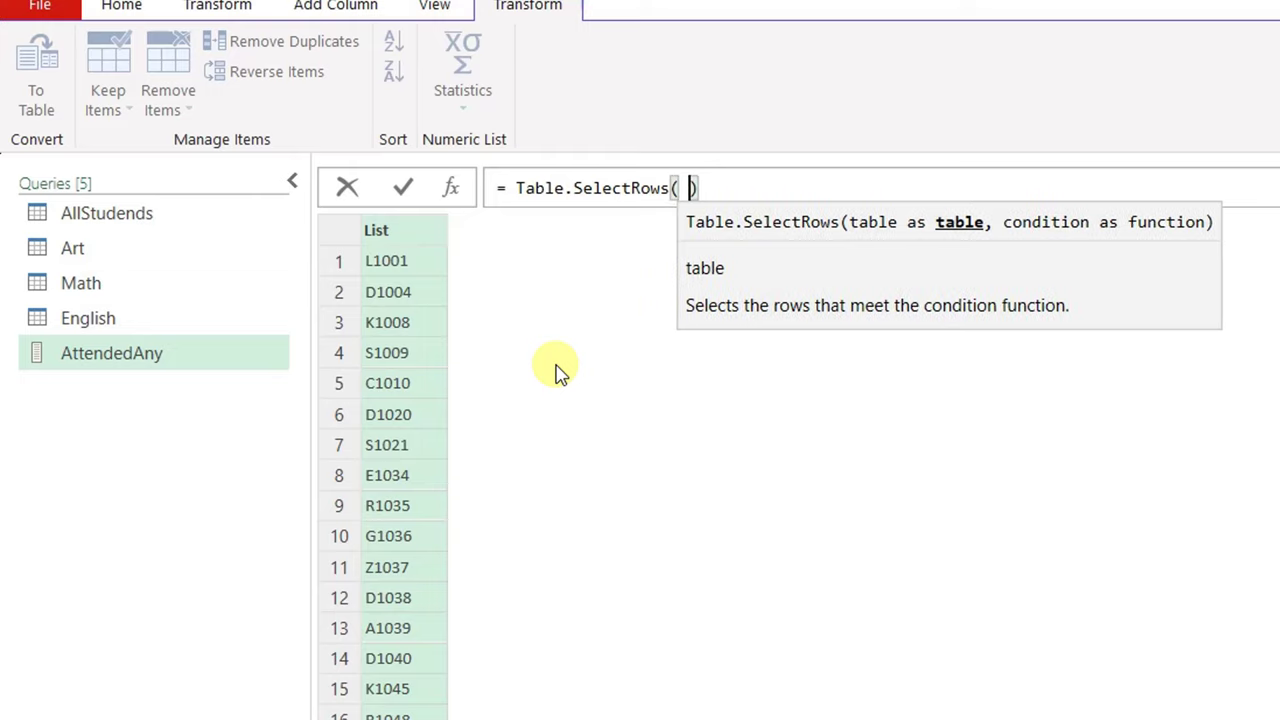
text(ll)
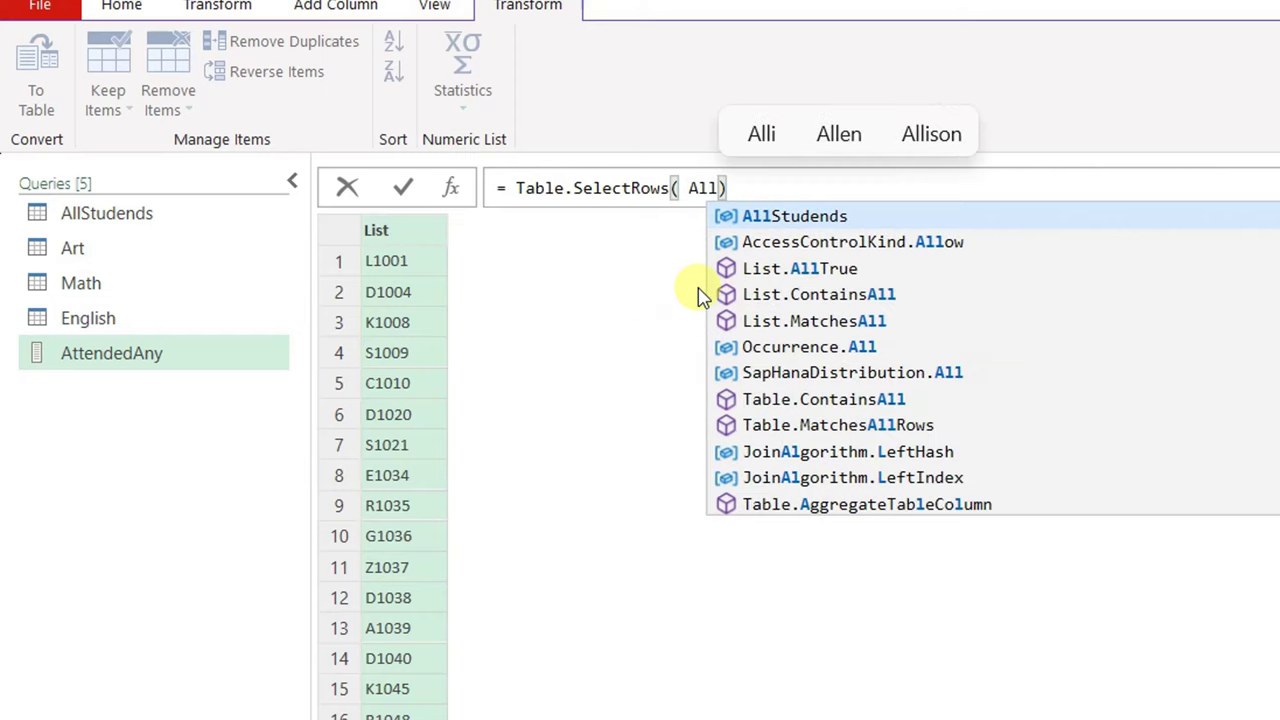
click(776, 220)
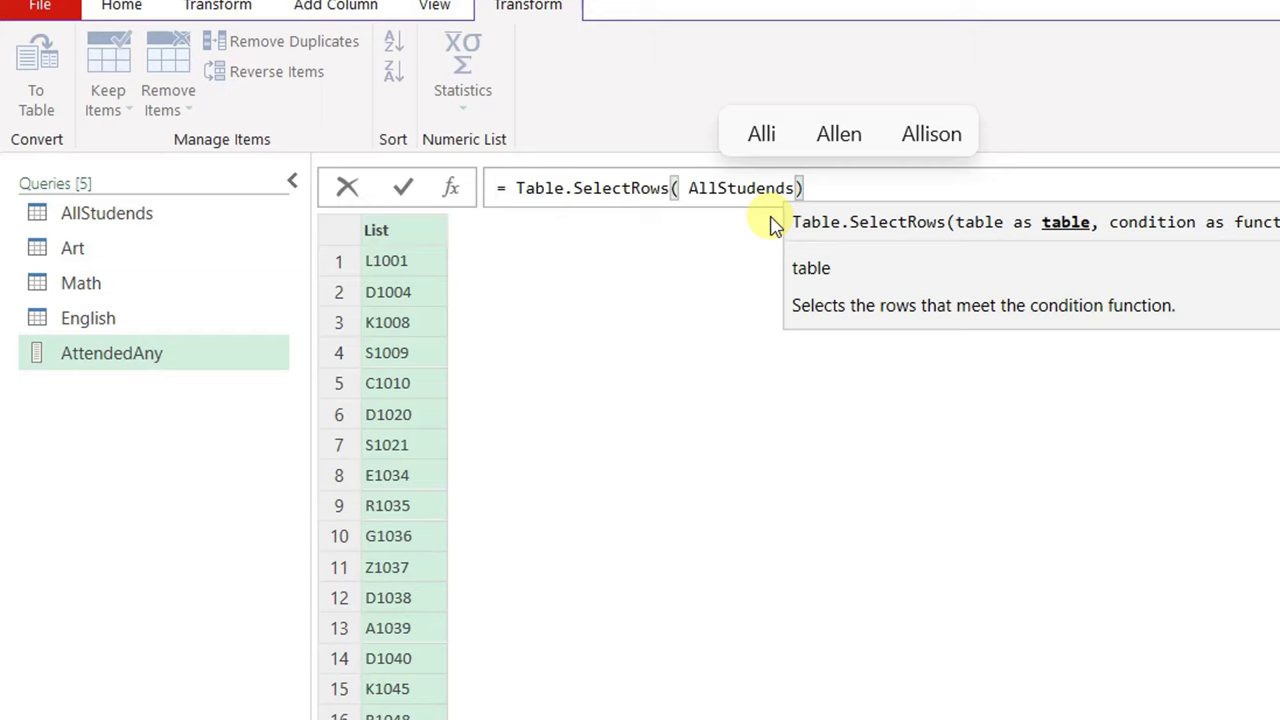
text(,)
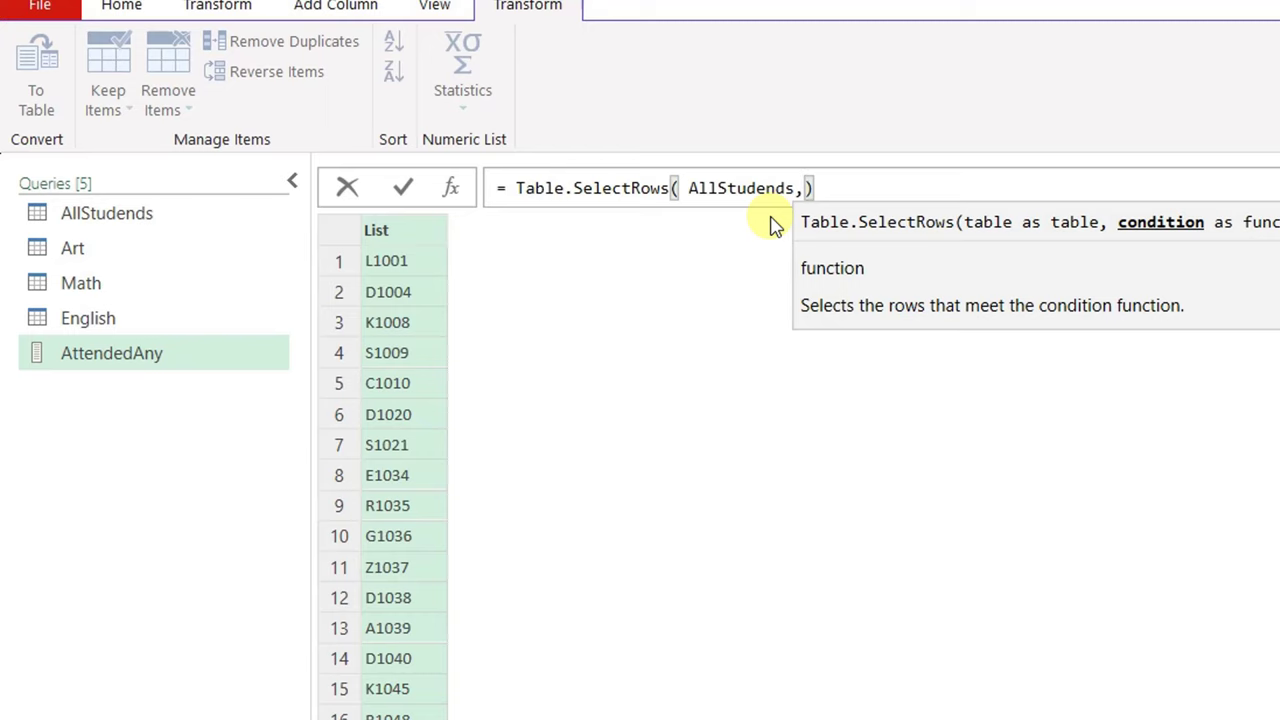
Complete the row filter with the condition each List.ContainsAny({[ID]},Source), apply it, and check the filtered students down to the last row.
text(each)
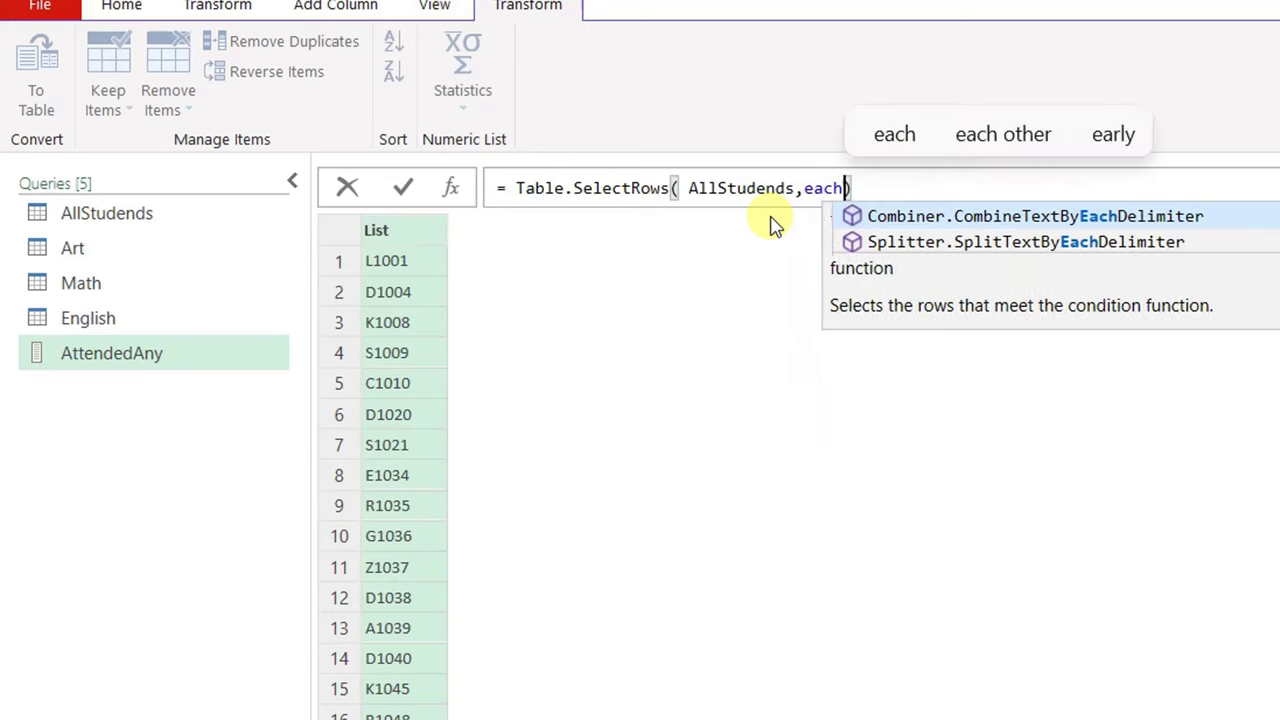
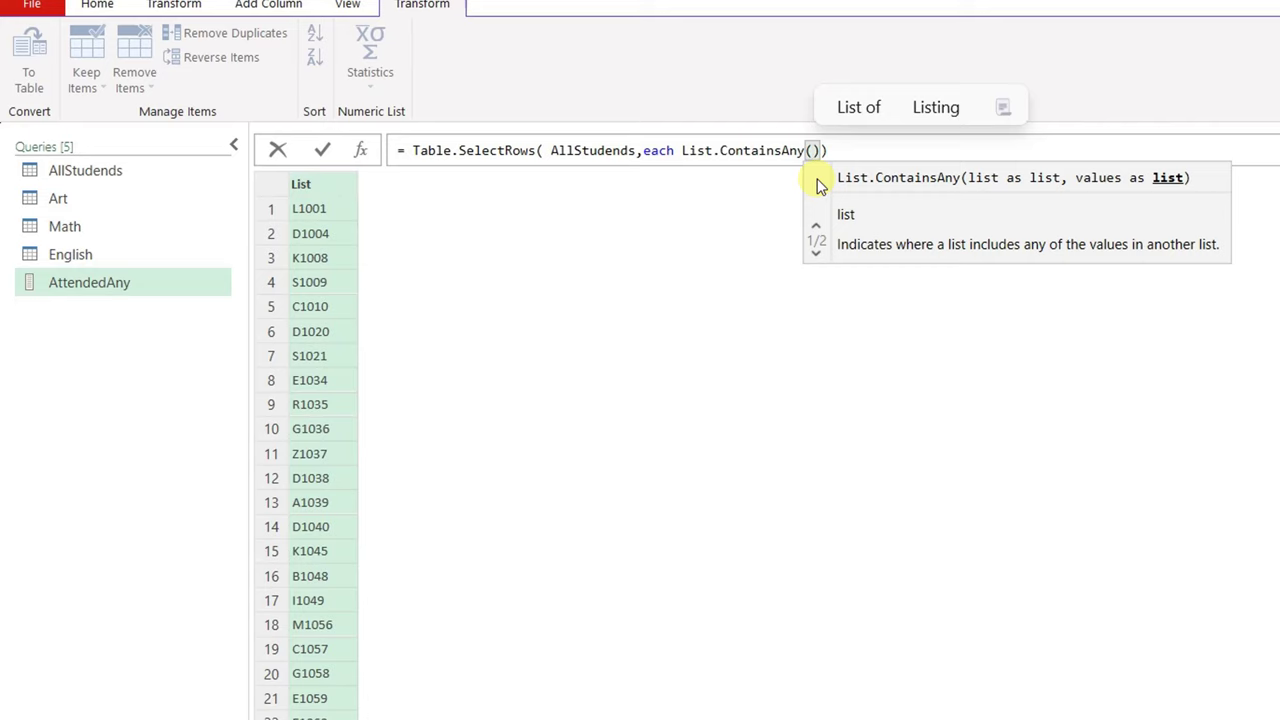
text({)
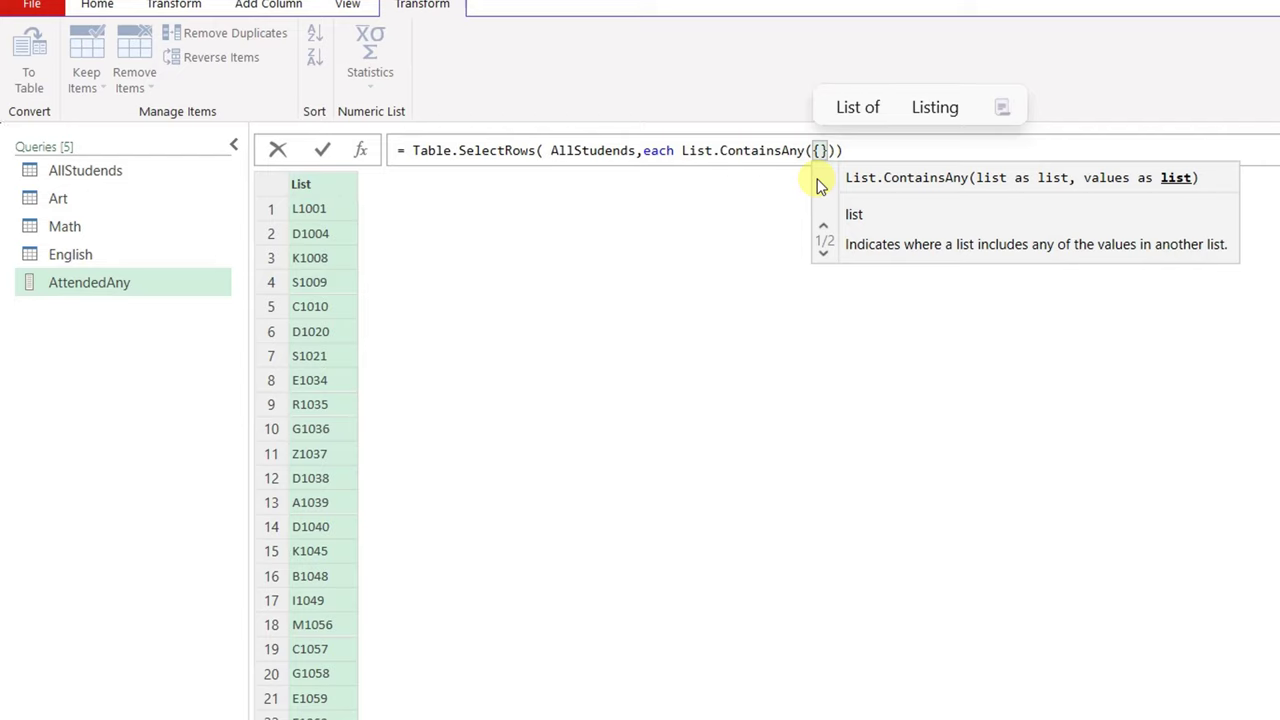
text([ID)
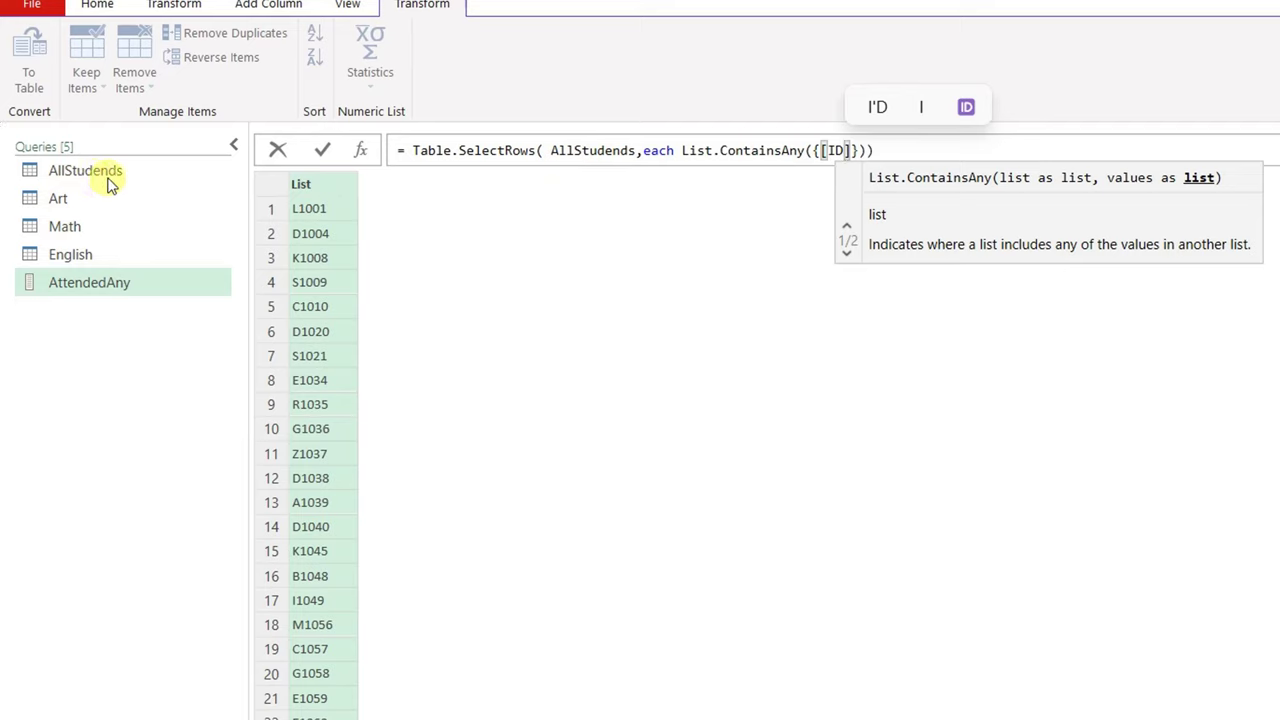
text(],)
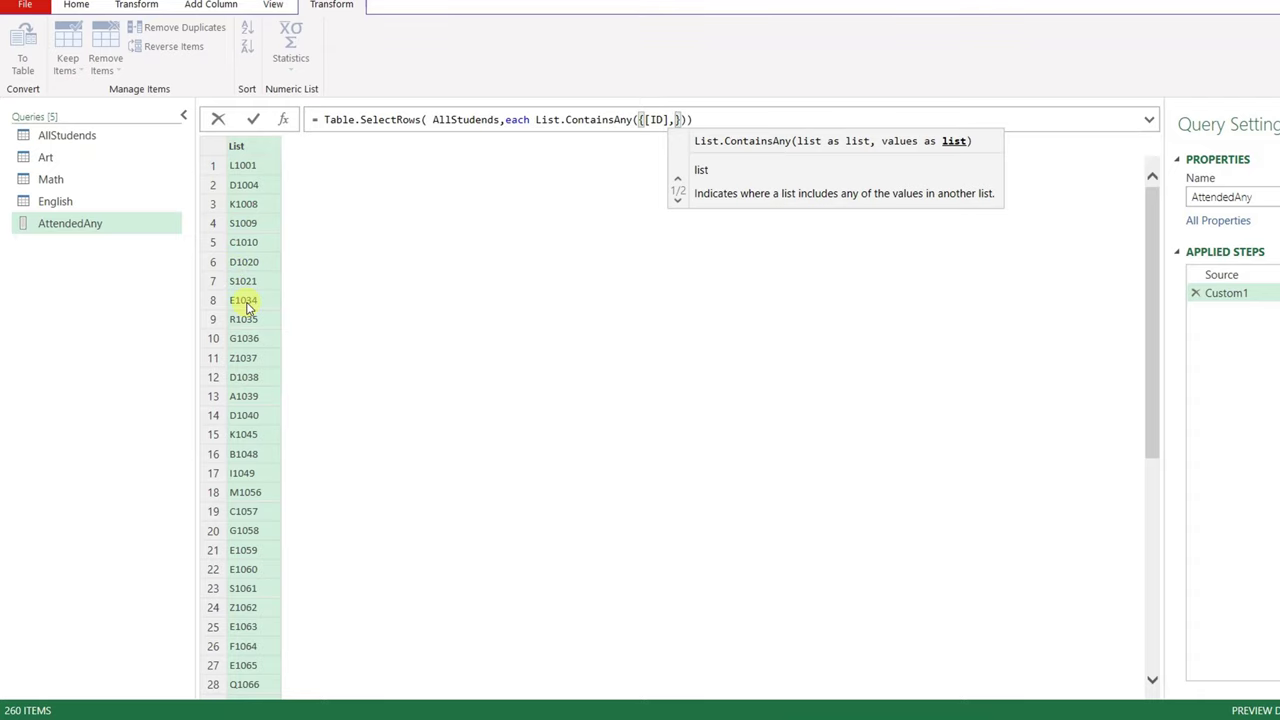
key(BackSpace)
text(},Source)
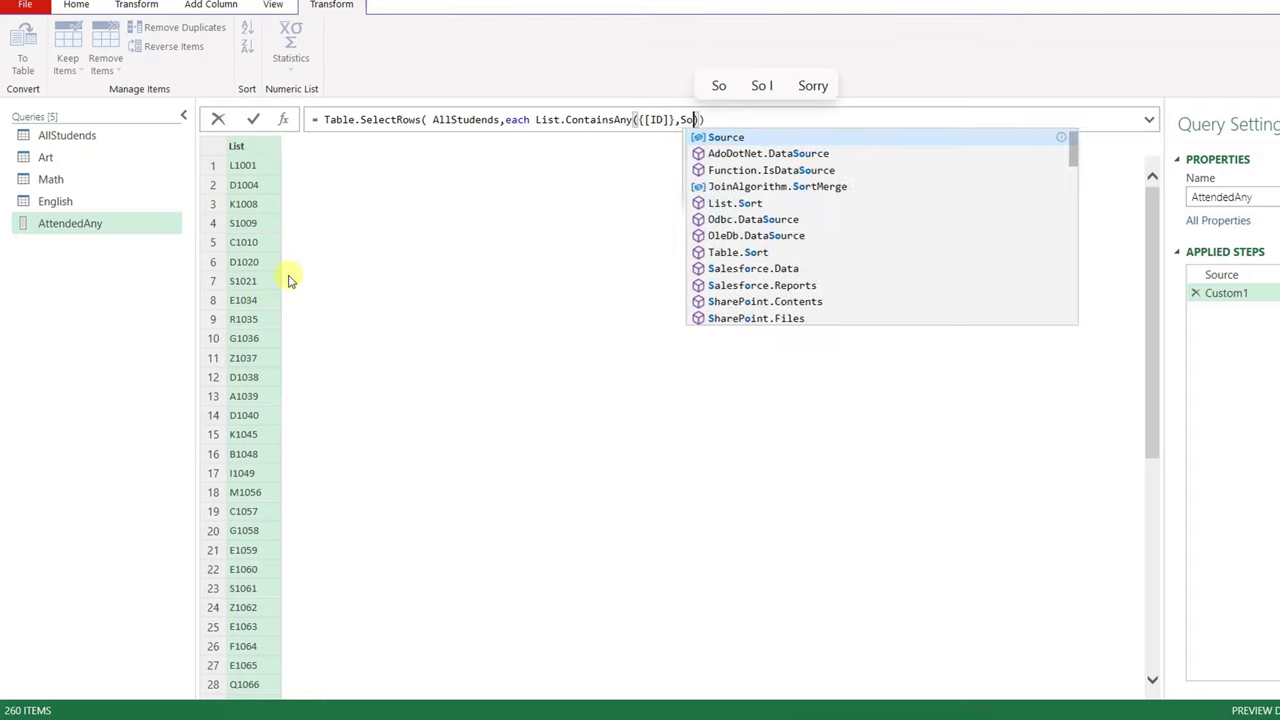
click(253, 121)
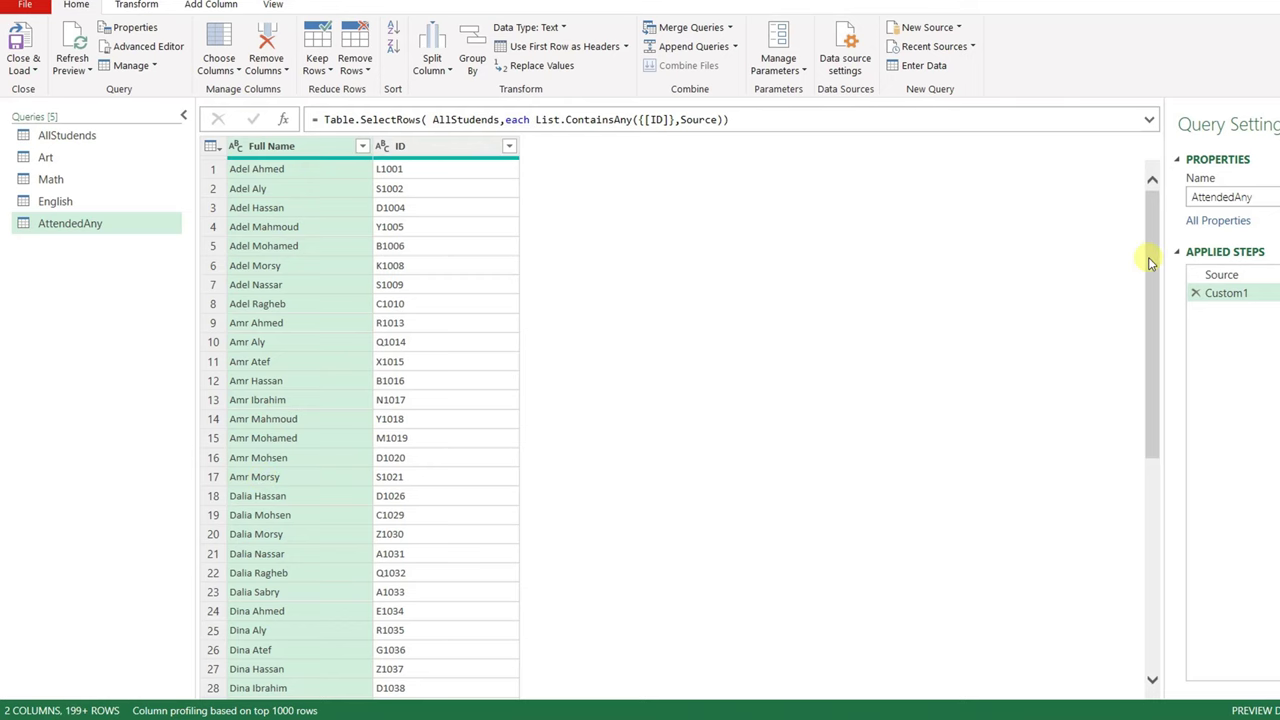
drag(1150, 257, 1194, 691)
scroll(340, 632, down, 10)
scroll(340, 632, down, 9)
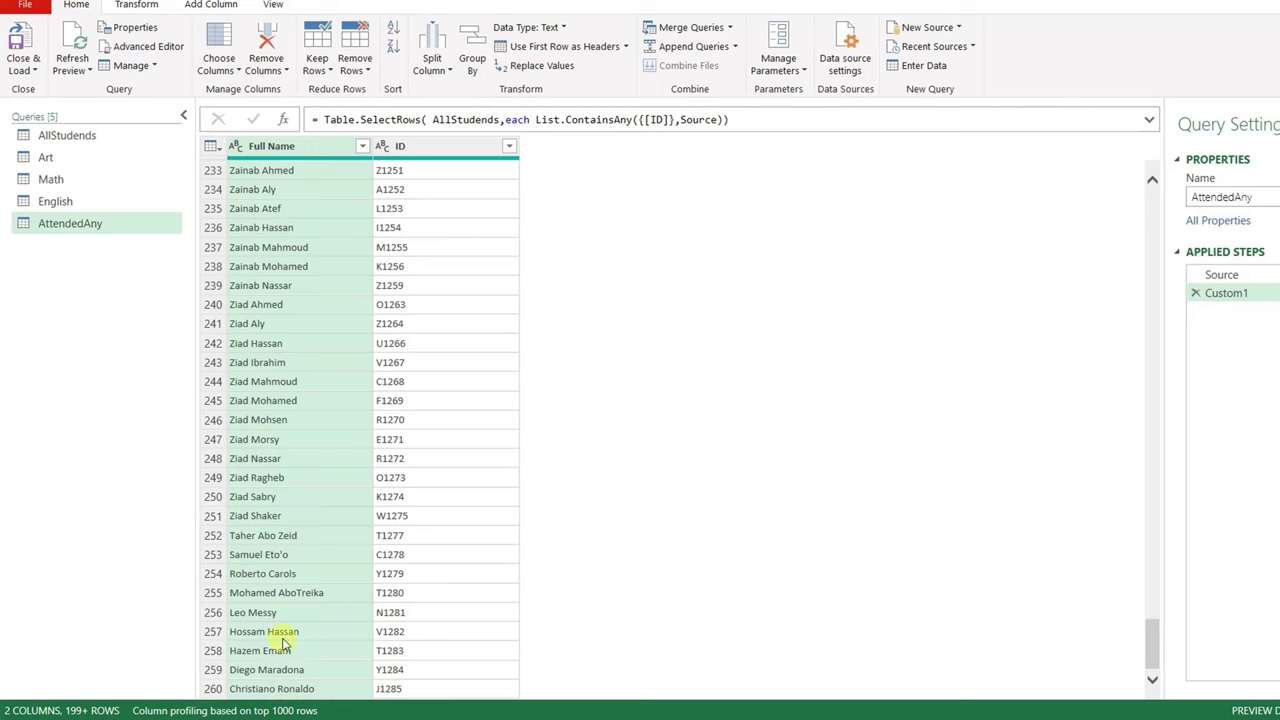
drag(1154, 670, 1154, 208)
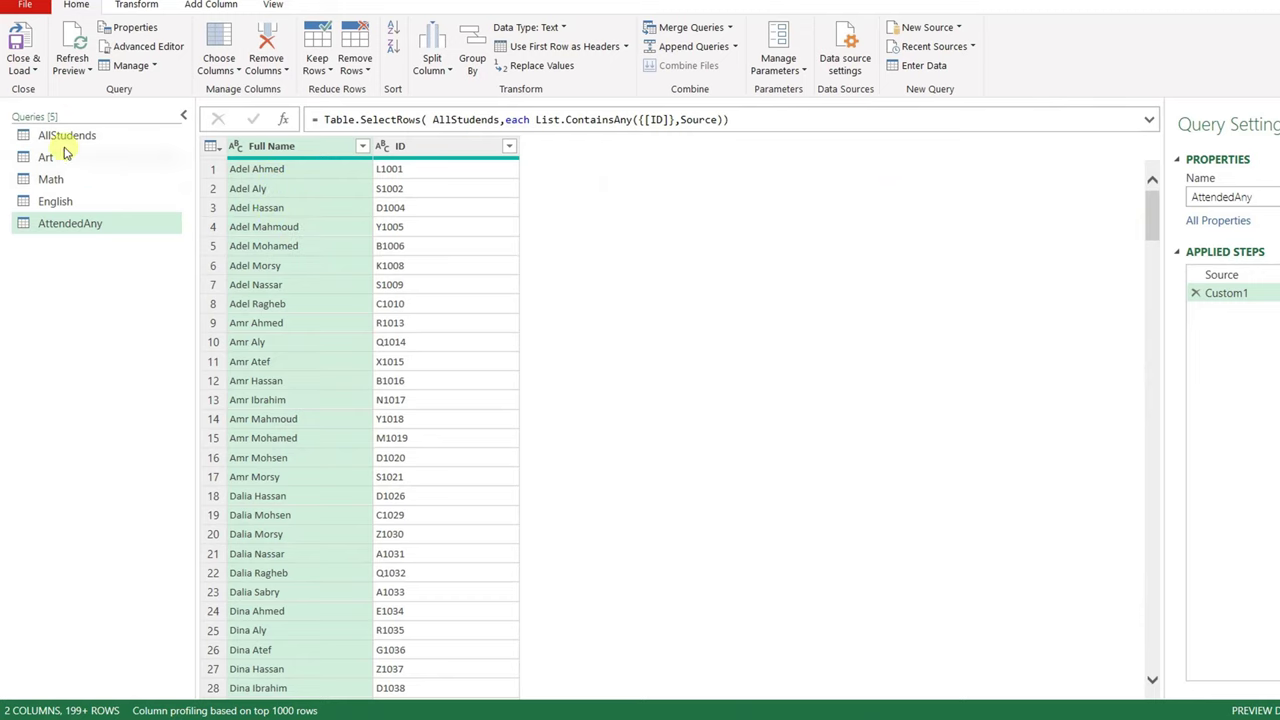
Rename the query Attended_Any and load it as a table into the existing worksheet at cell B5 of the Output sheet.
click(23, 70)
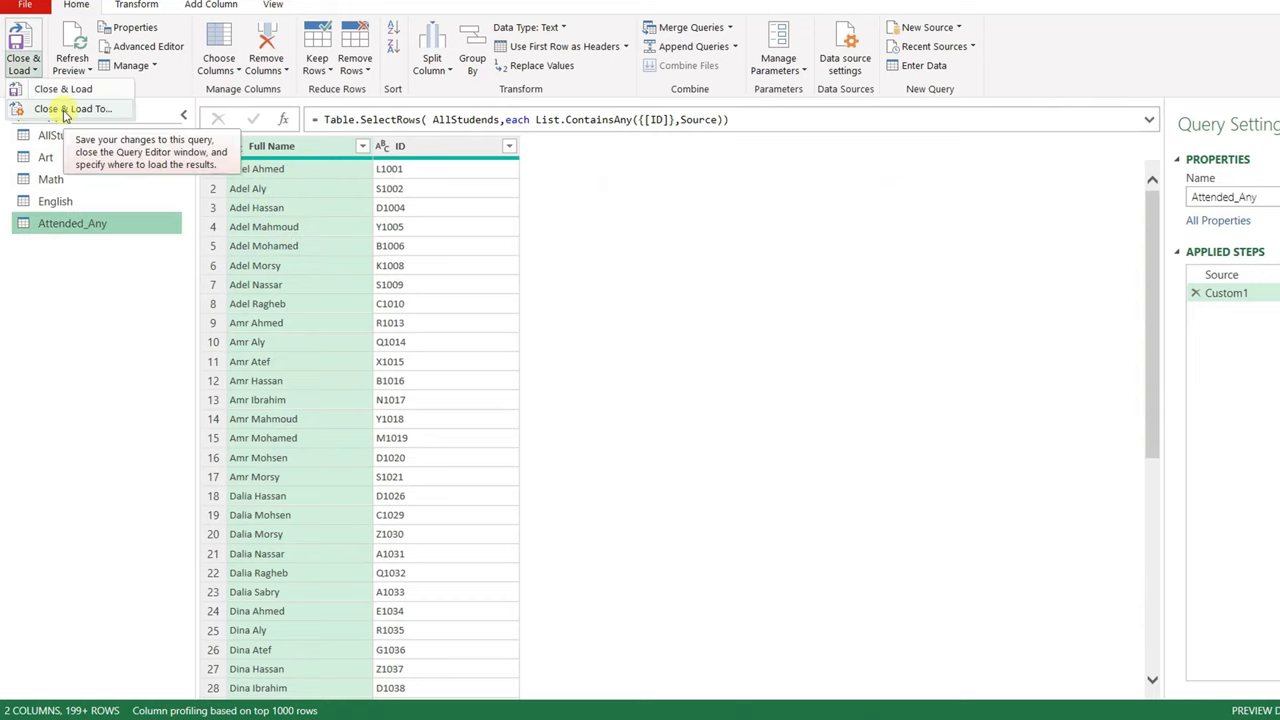
click(65, 109)
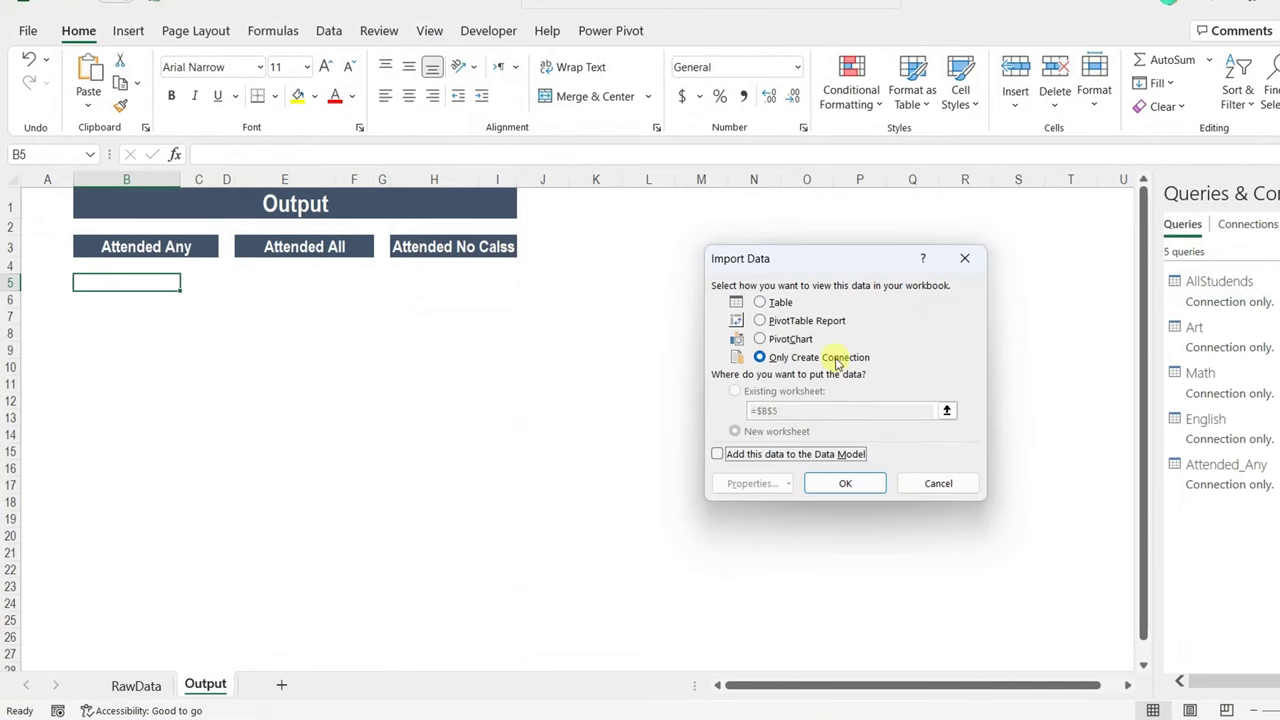
click(779, 304)
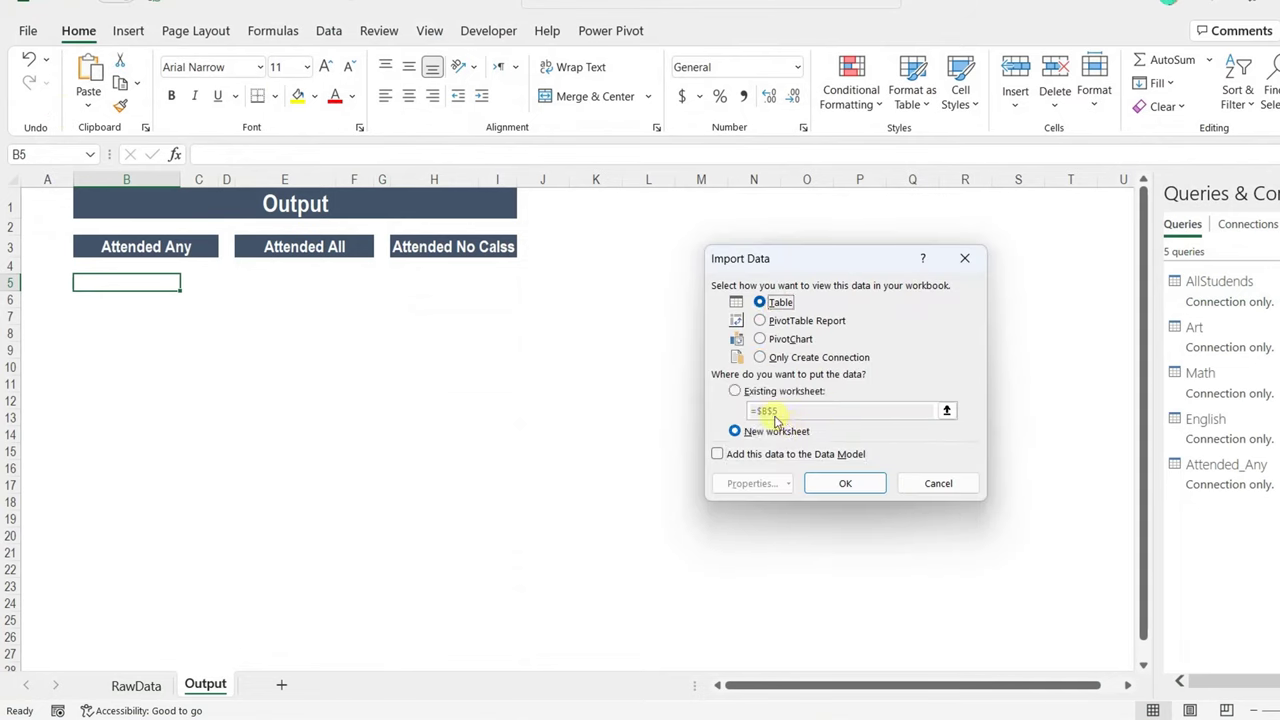
click(745, 391)
click(843, 483)
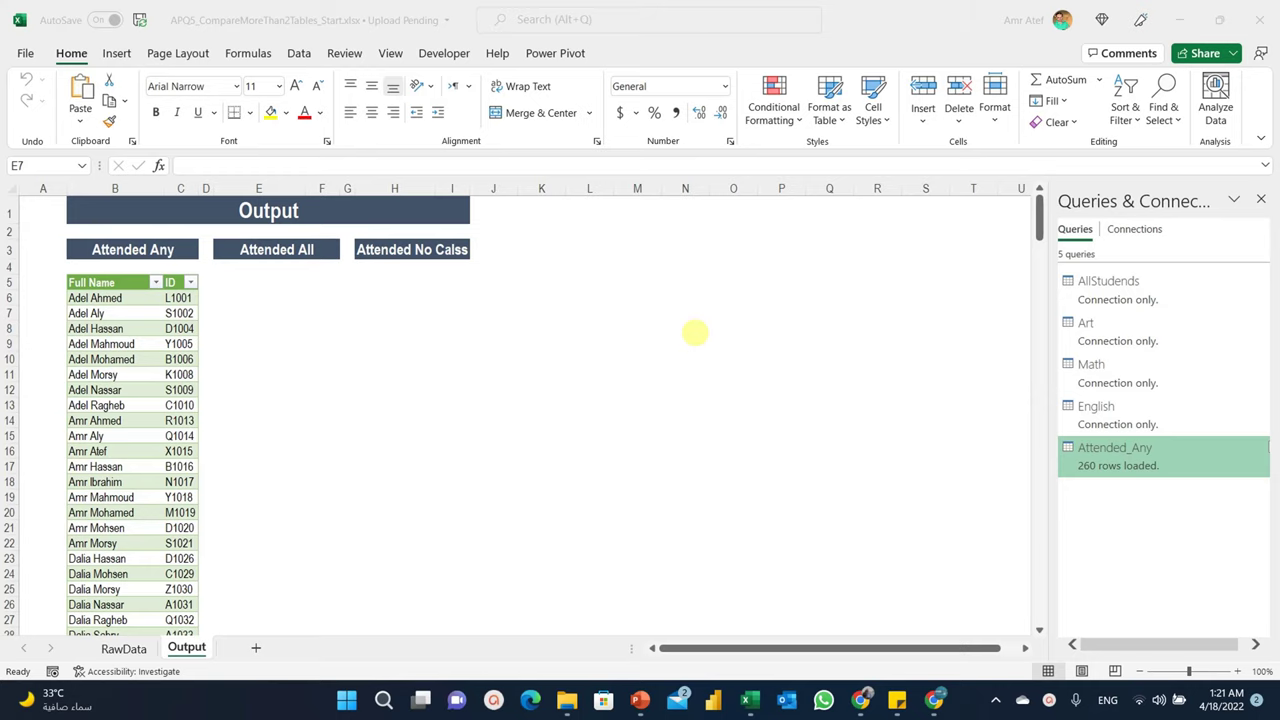
Reopen the Attended_Any query in the Power Query Editor and create a new blank query.
double_click(1112, 470)
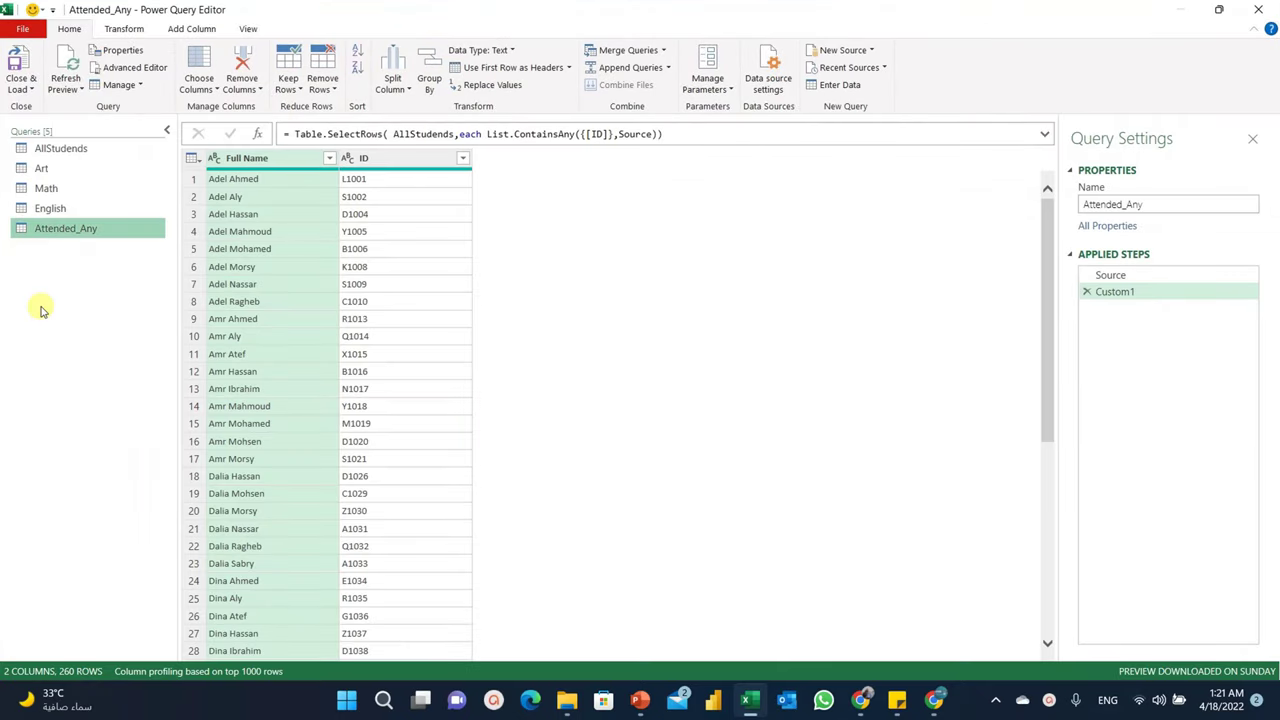
right_click(58, 274)
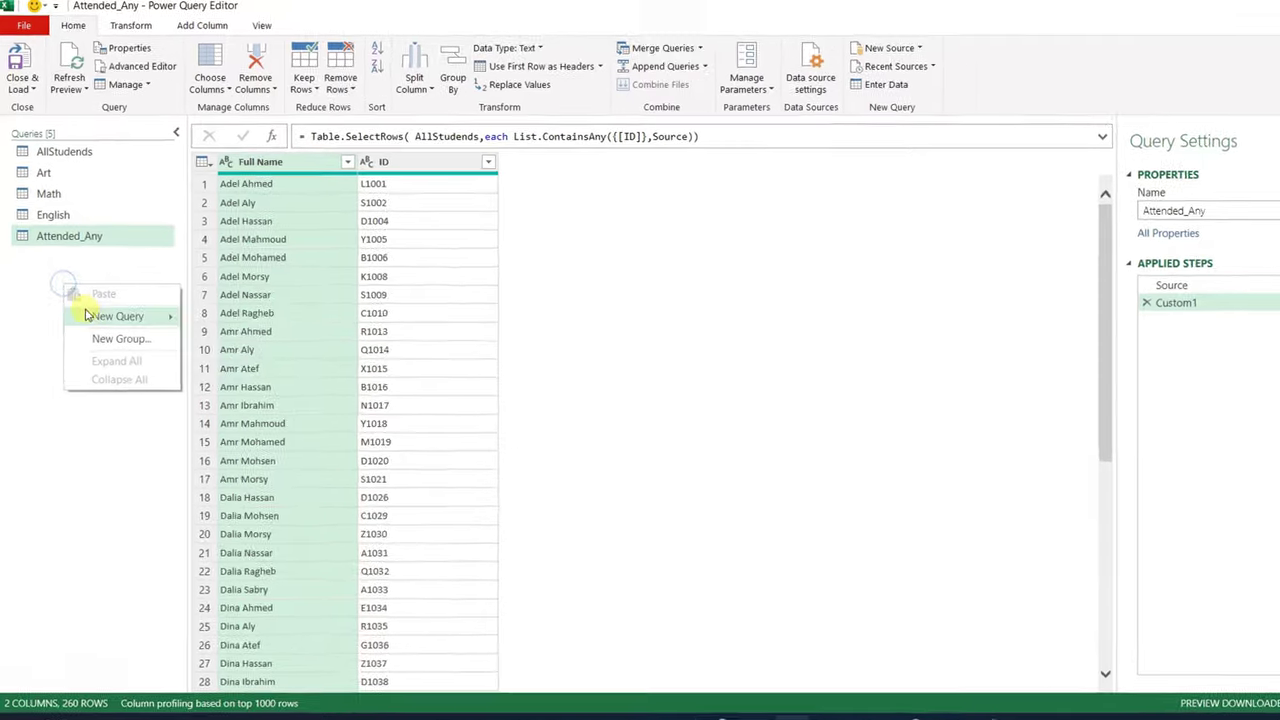
mouse_move(90, 316)
mouse_move(265, 376)
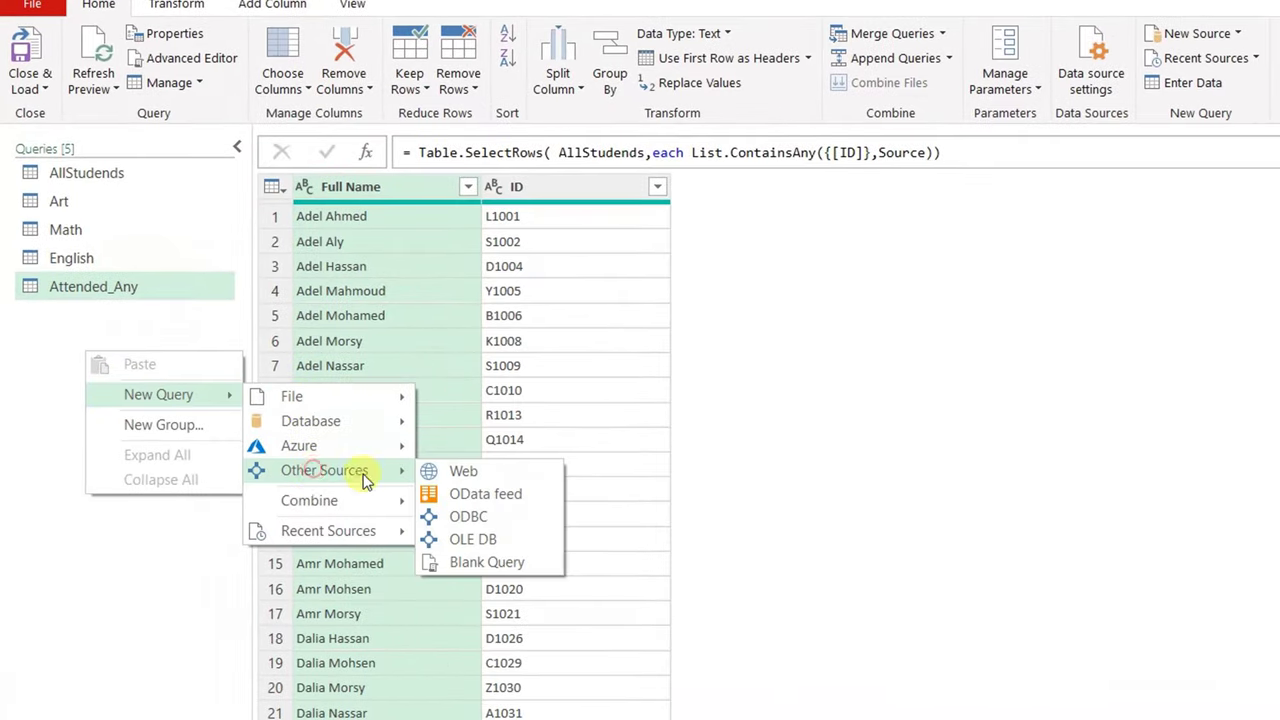
click(465, 562)
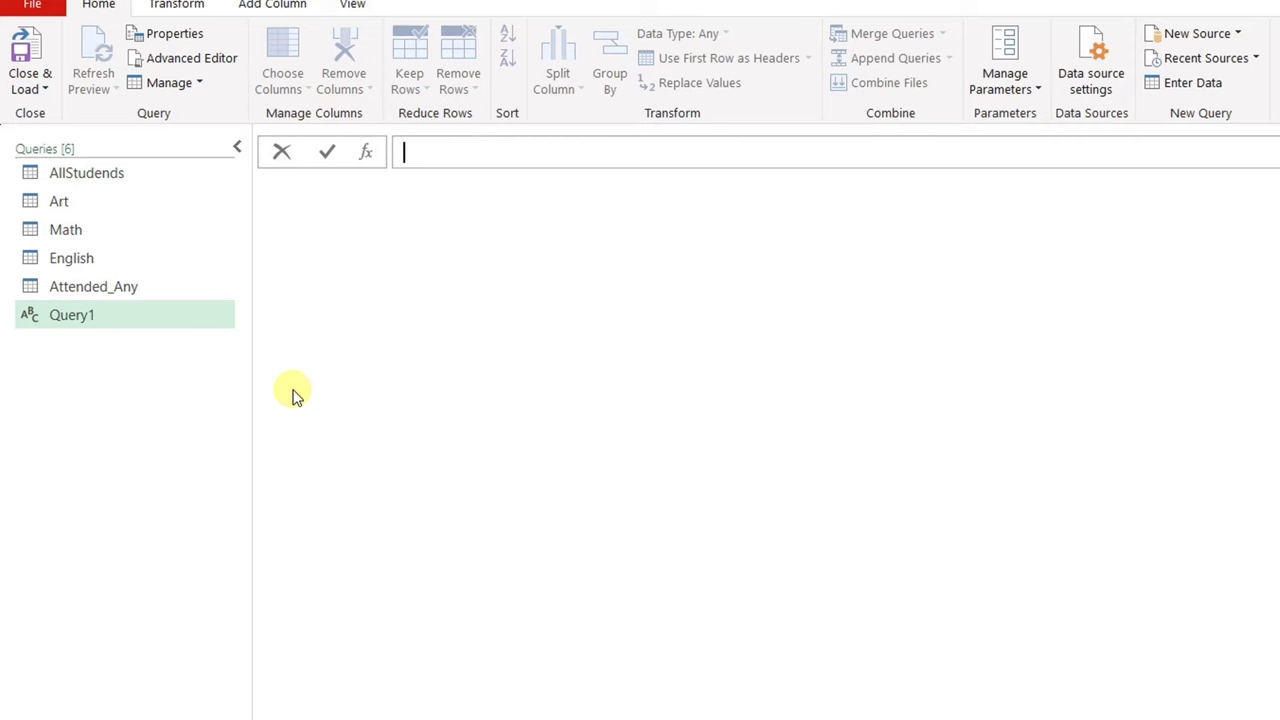
Enter the formula =List.Intersect({Art[ID],Math[ID],English[ID]}) in the blank query to list the IDs shared by all three classes.
text(=List)
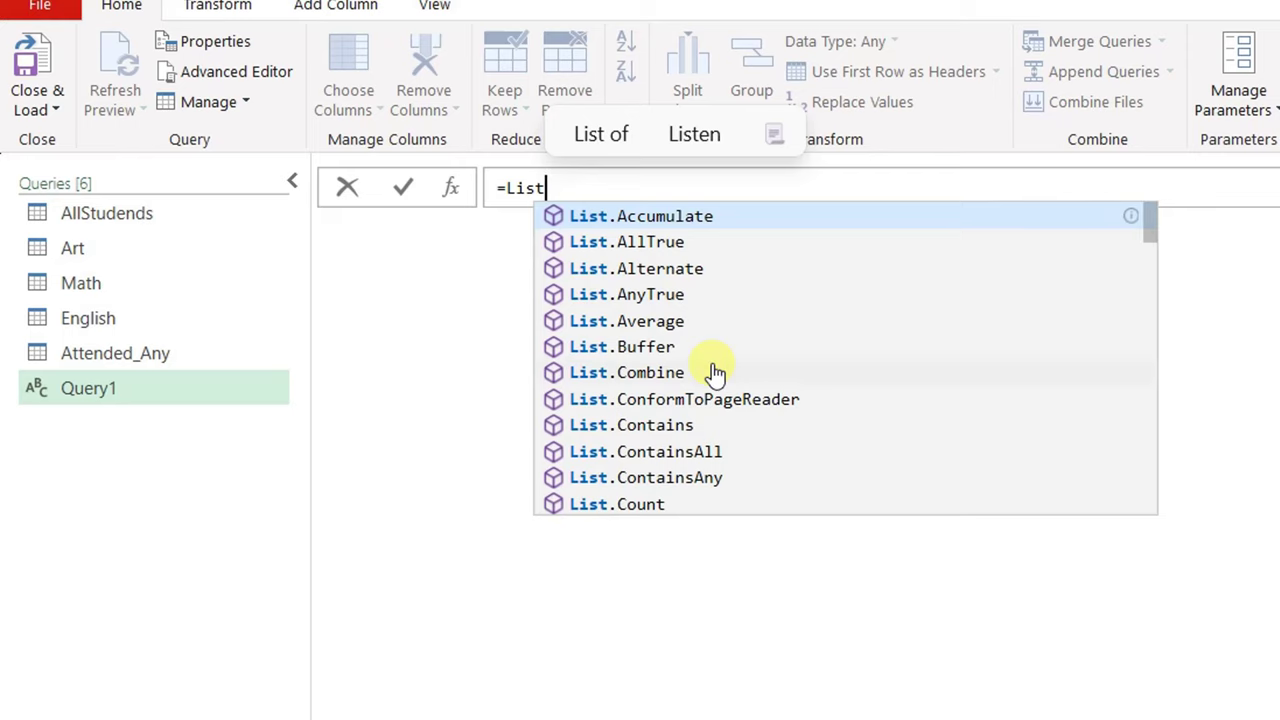
scroll(715, 372, down, 6)
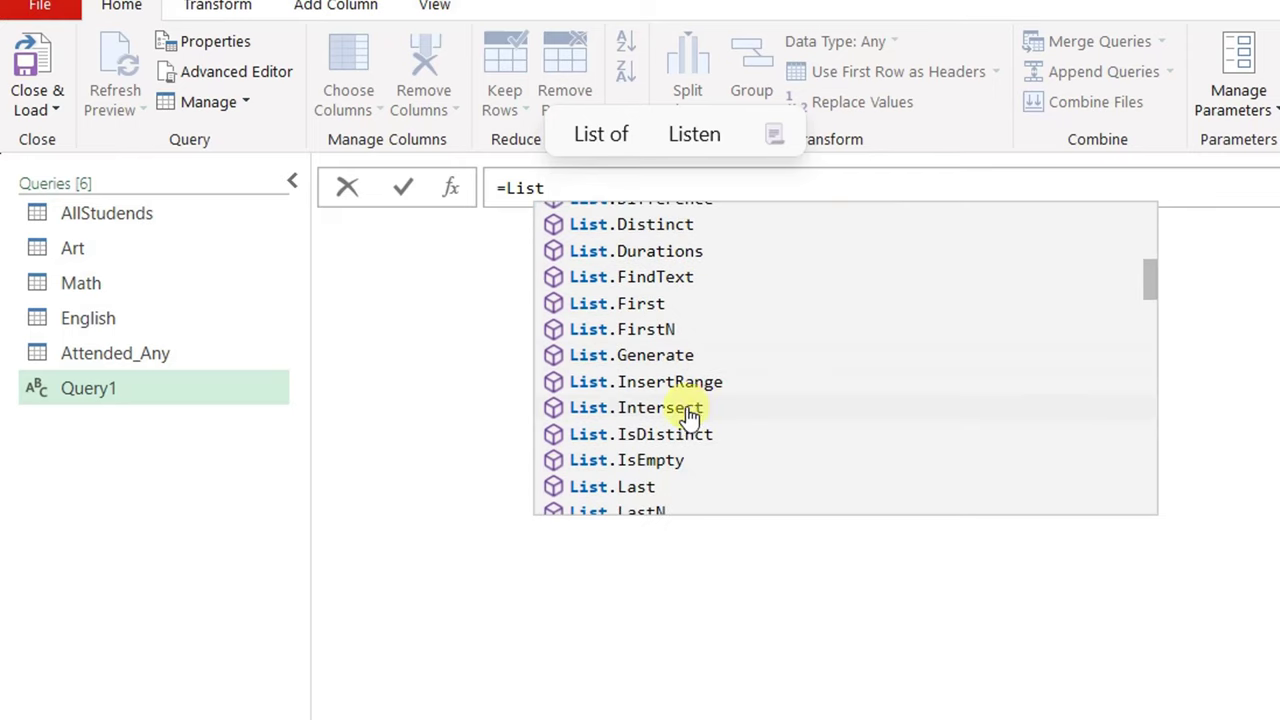
double_click(690, 408)
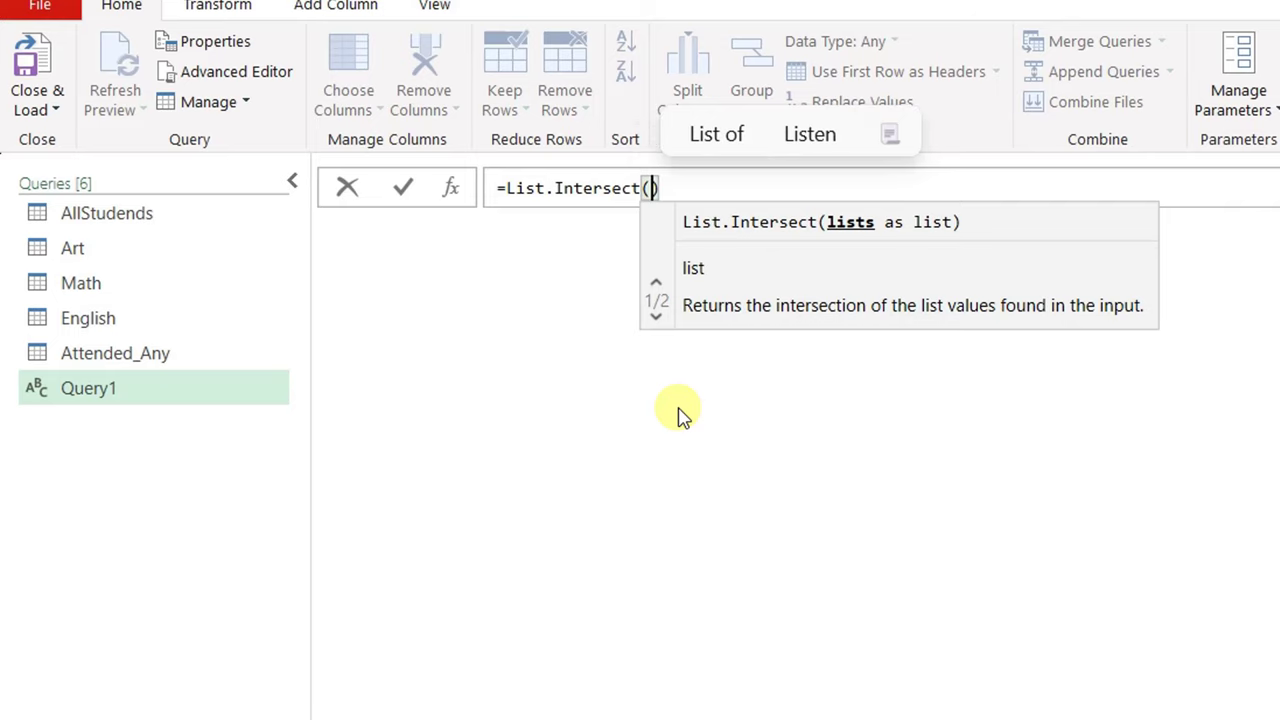
text({)
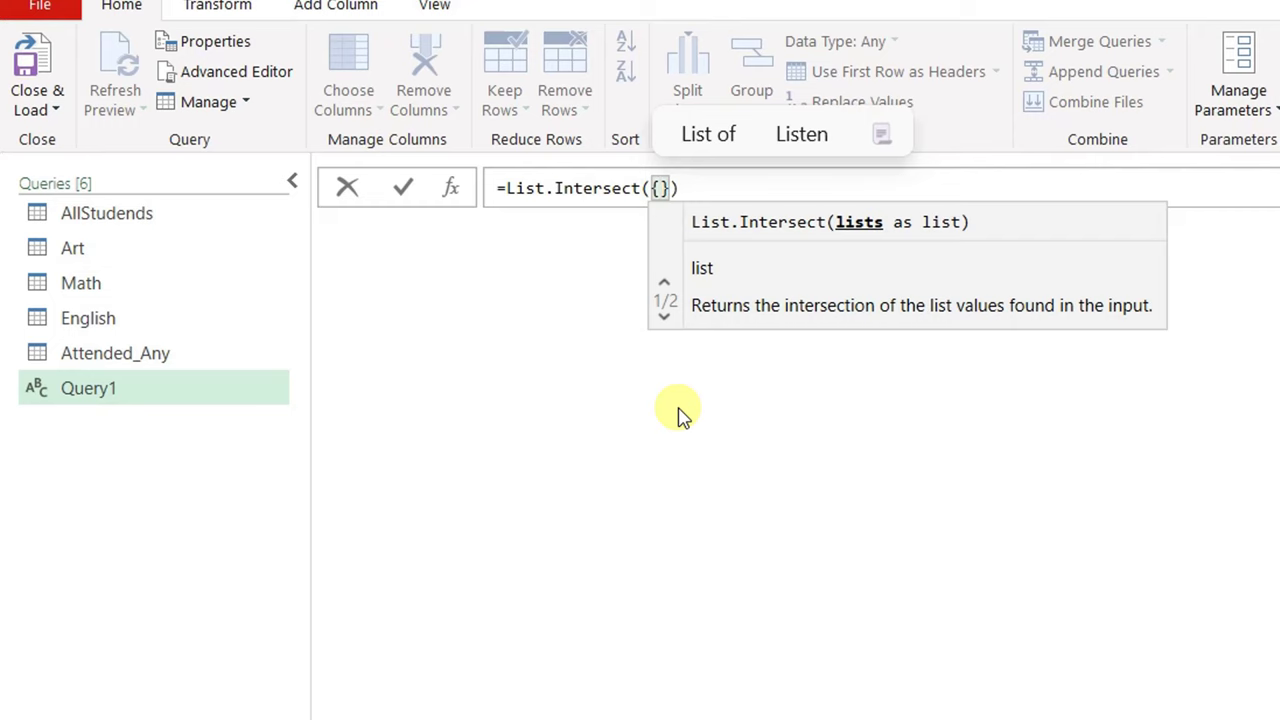
text(Art)
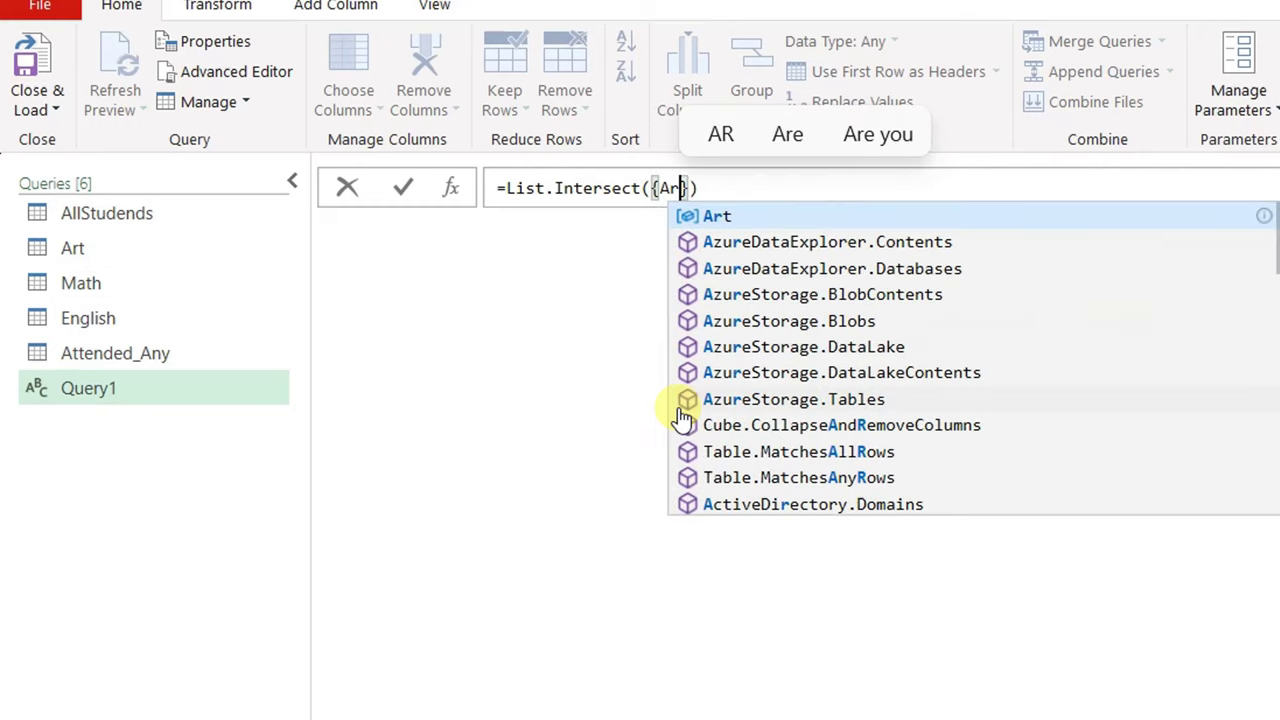
text([ID)
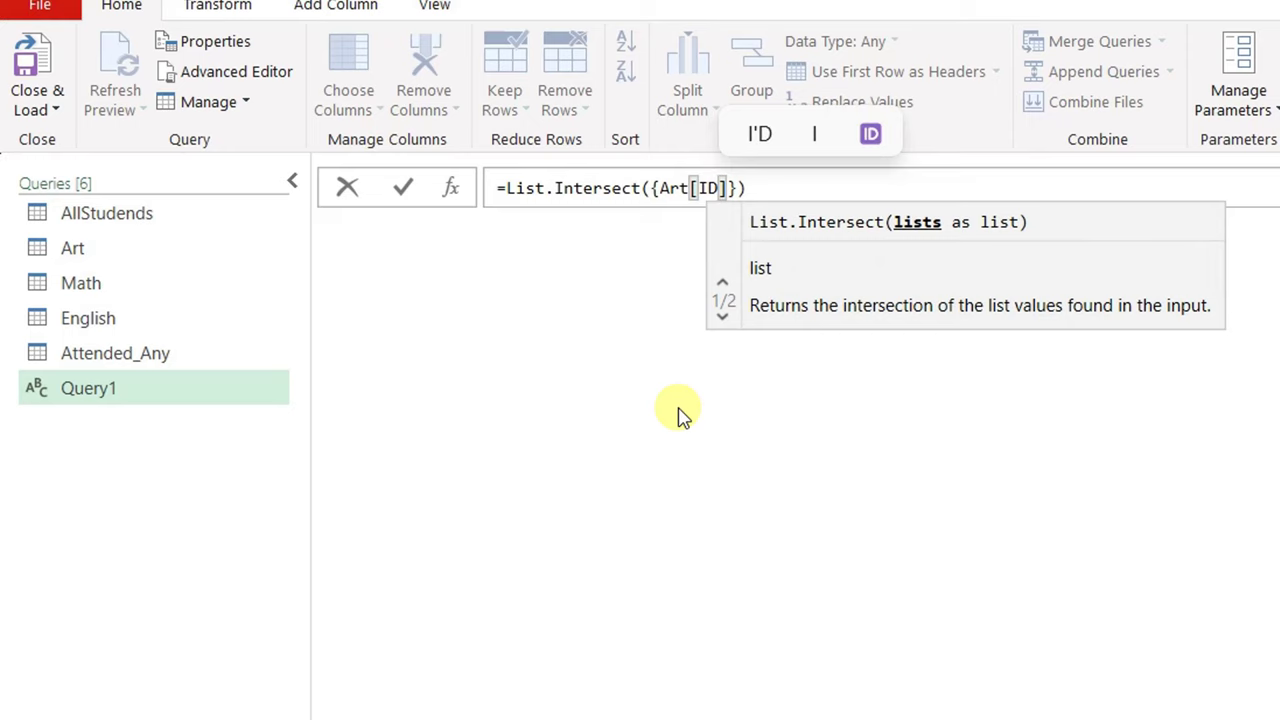
text(],)
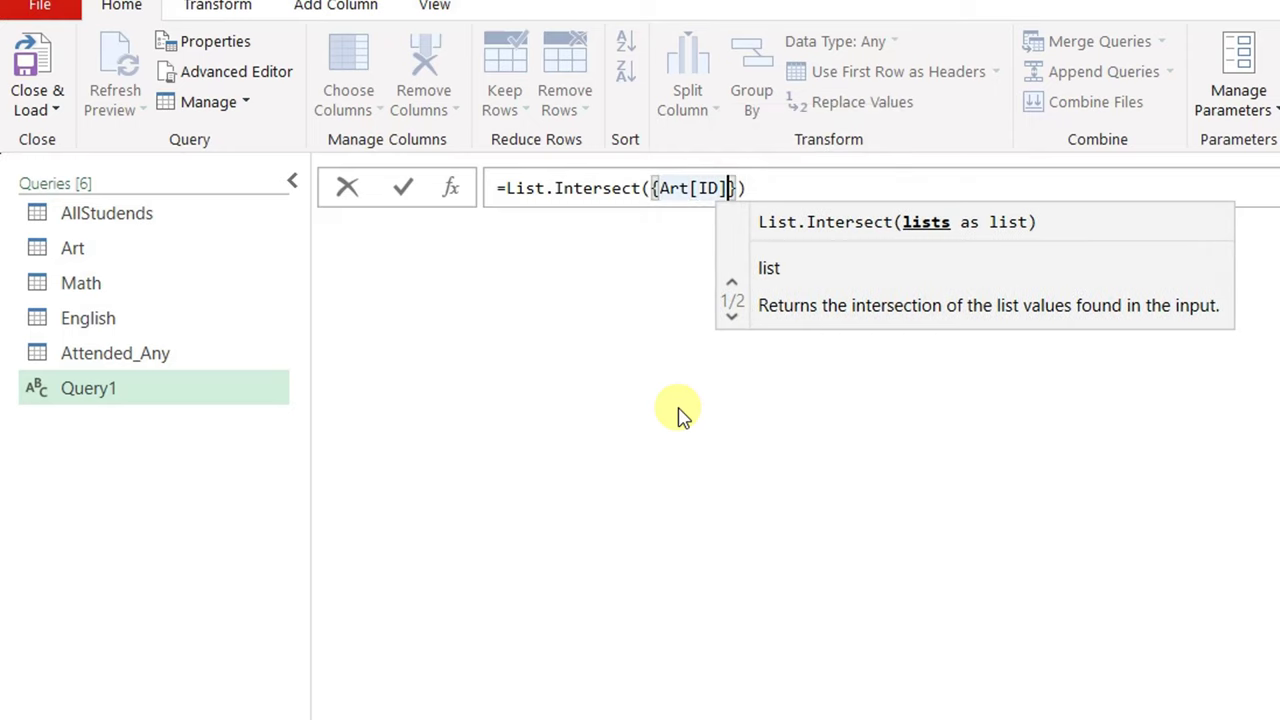
text(Math[)
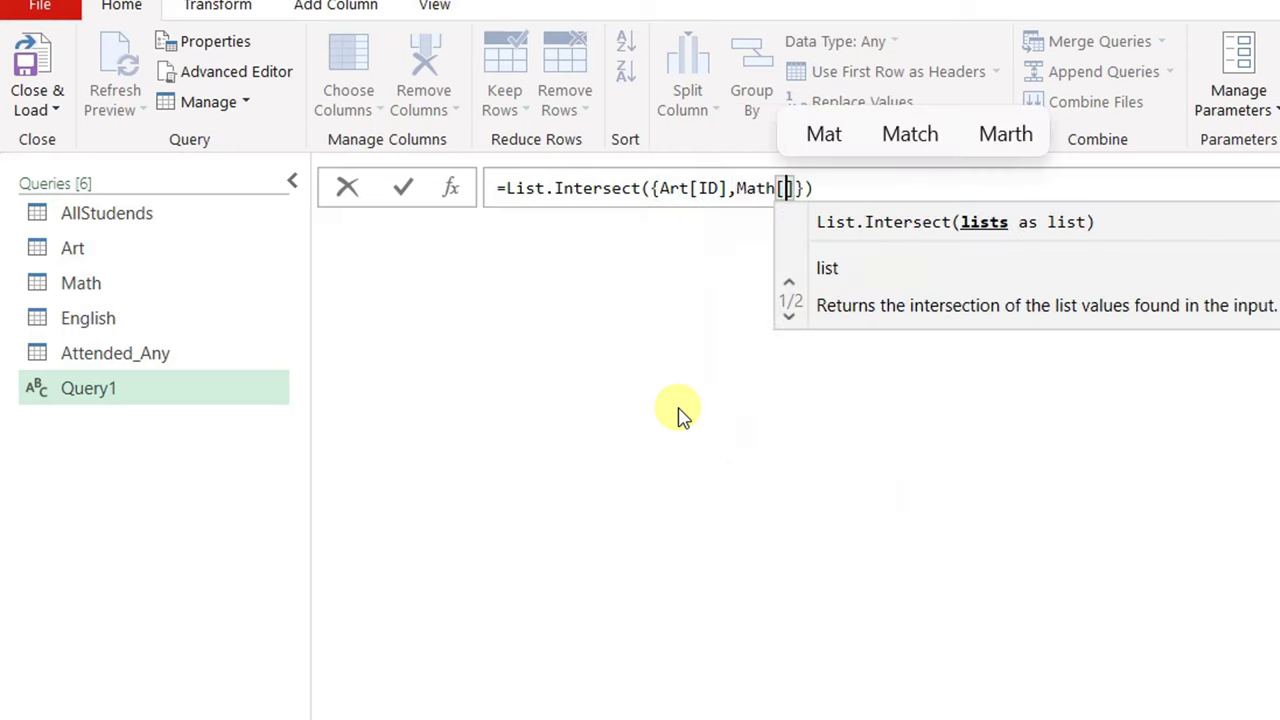
text(ID],)
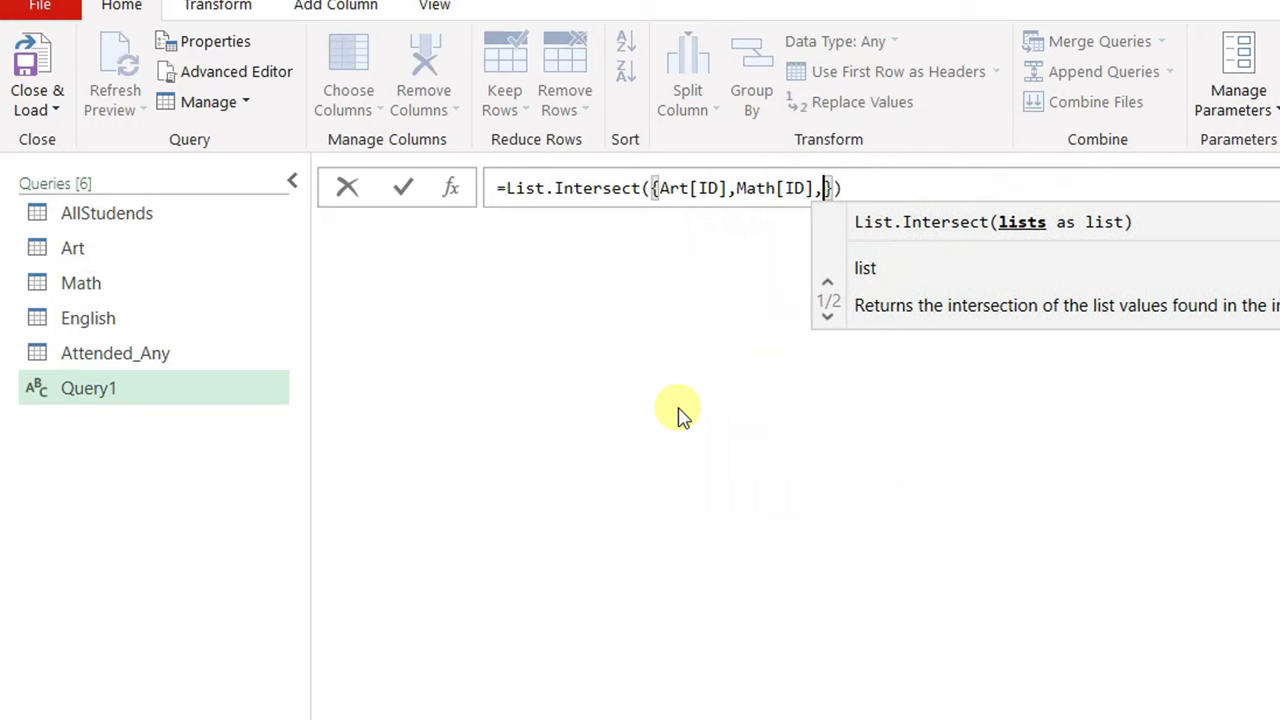
text(English[ID)
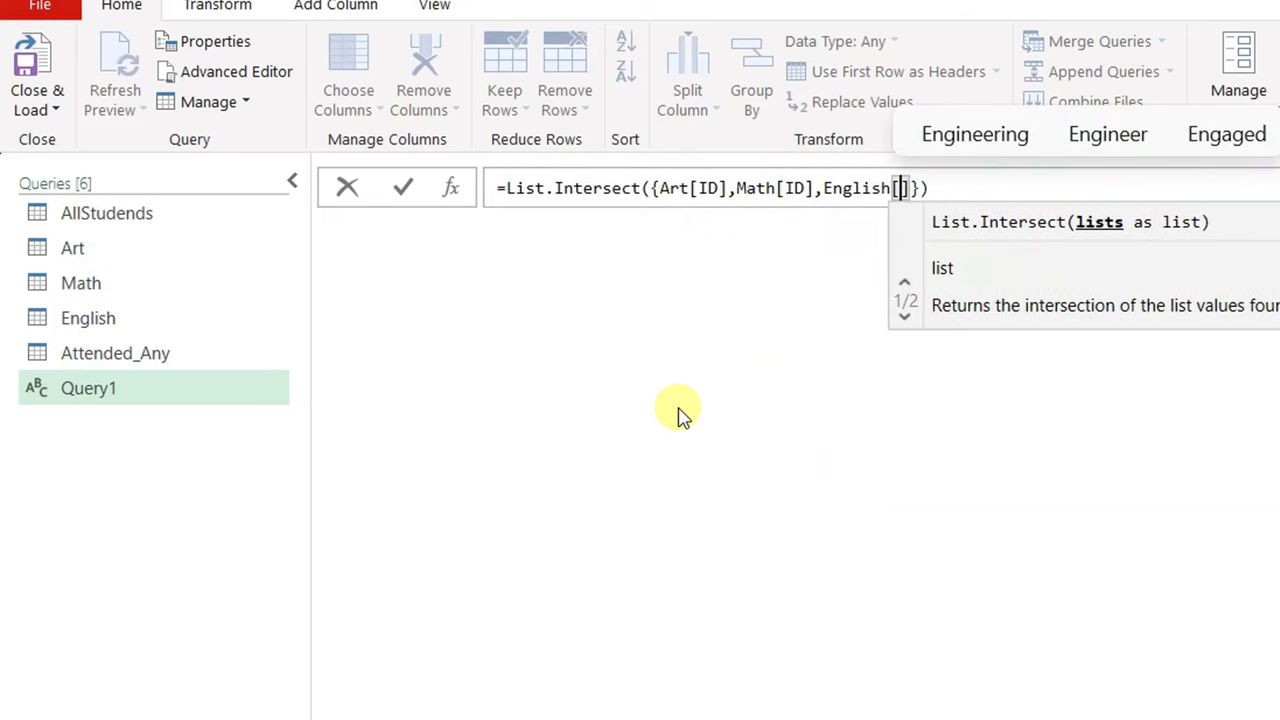
key(Return)
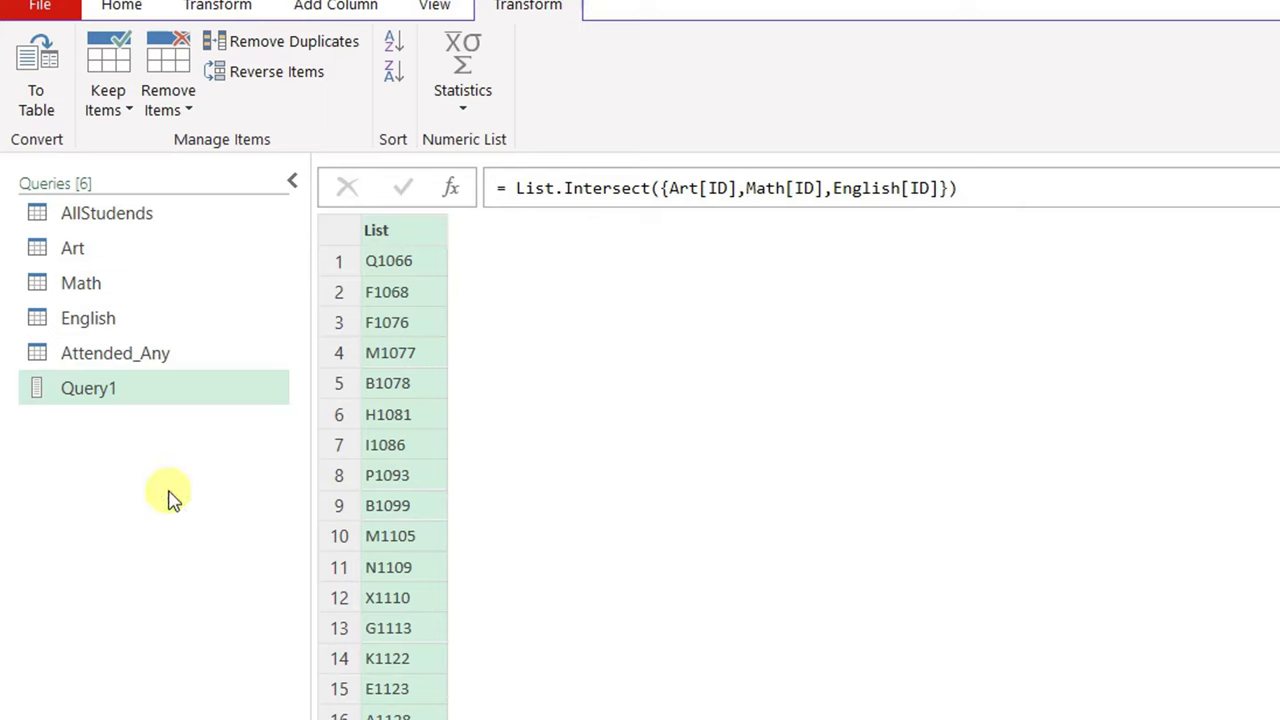
Copy the whole Table.SelectRows formula from the Custom1 step of the Attended_Any query.
click(163, 368)
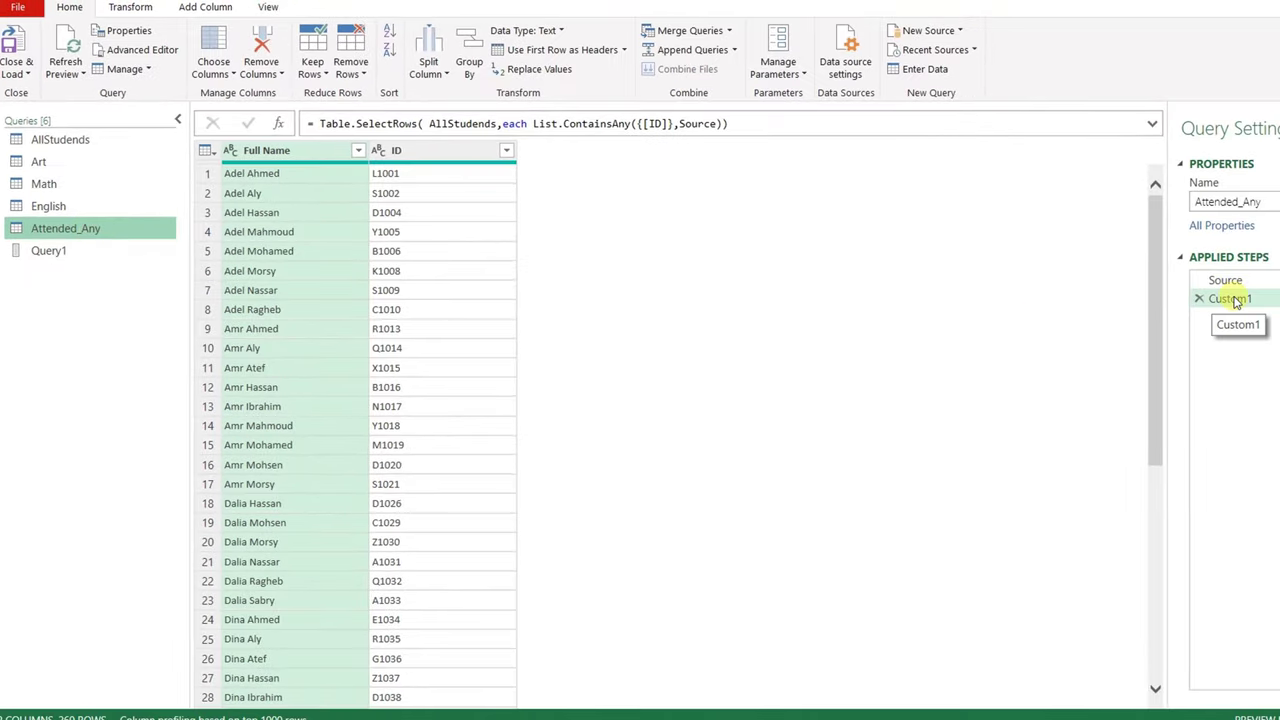
click(735, 124)
drag(735, 124, 308, 105)
key(ctrl+c)
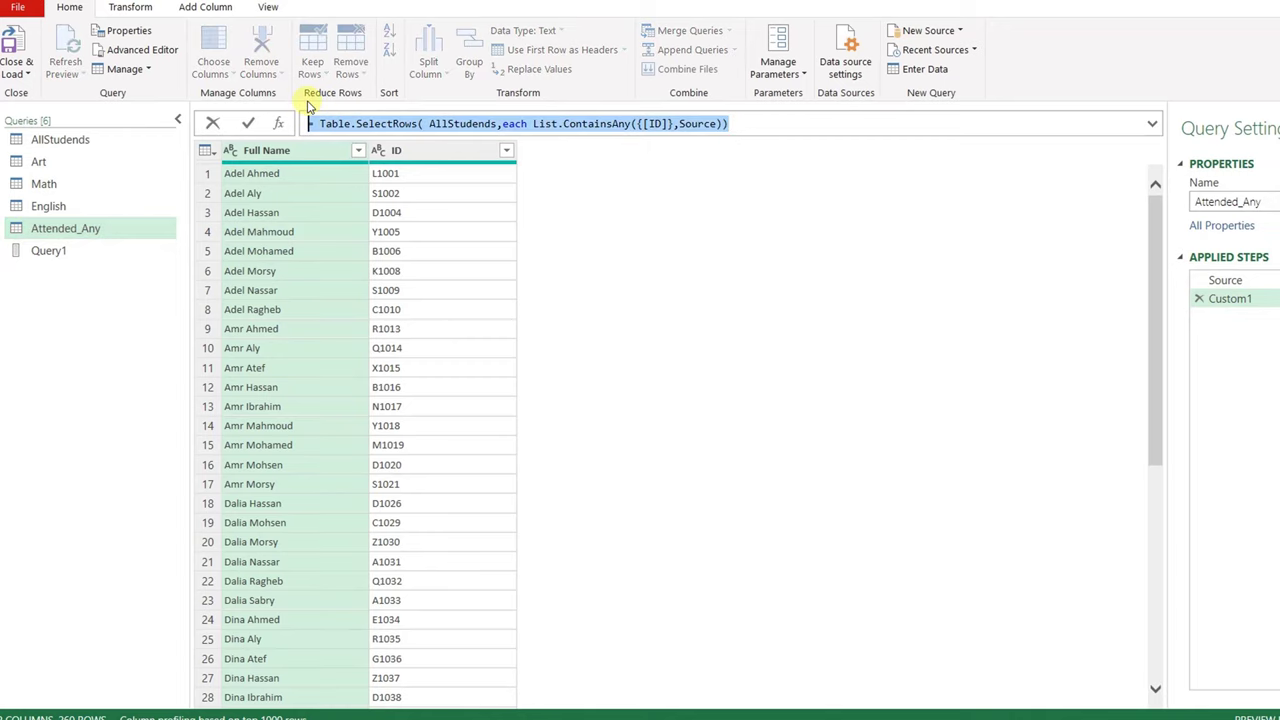
Add a custom step to Query1 and replace its formula with the copied Table.SelectRows row filter.
double_click(58, 252)
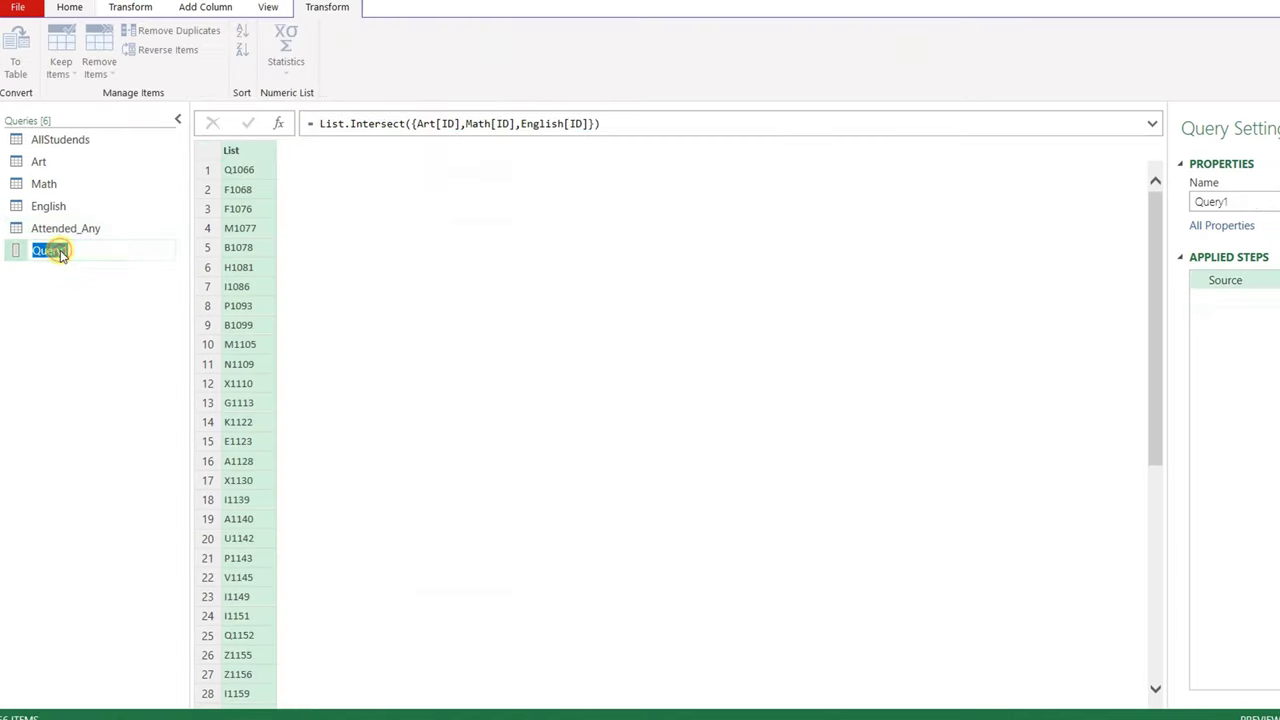
click(278, 123)
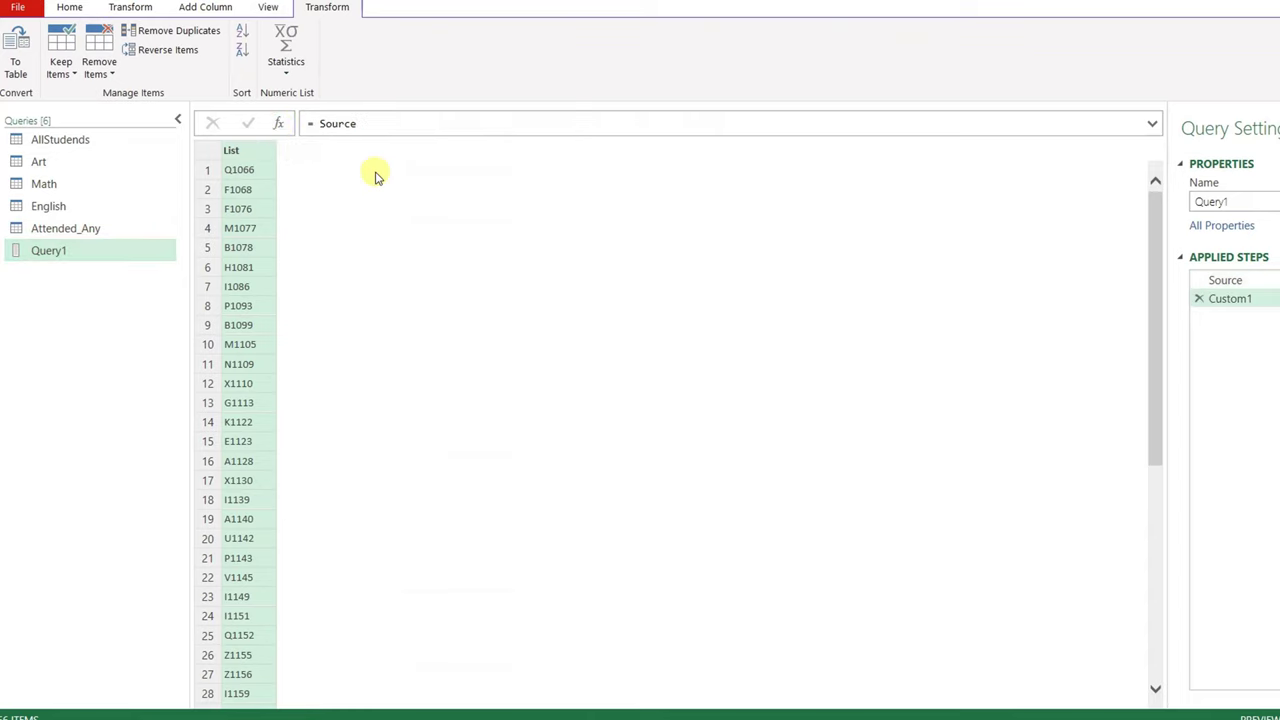
click(340, 122)
double_click(340, 122)
key(BackSpace)
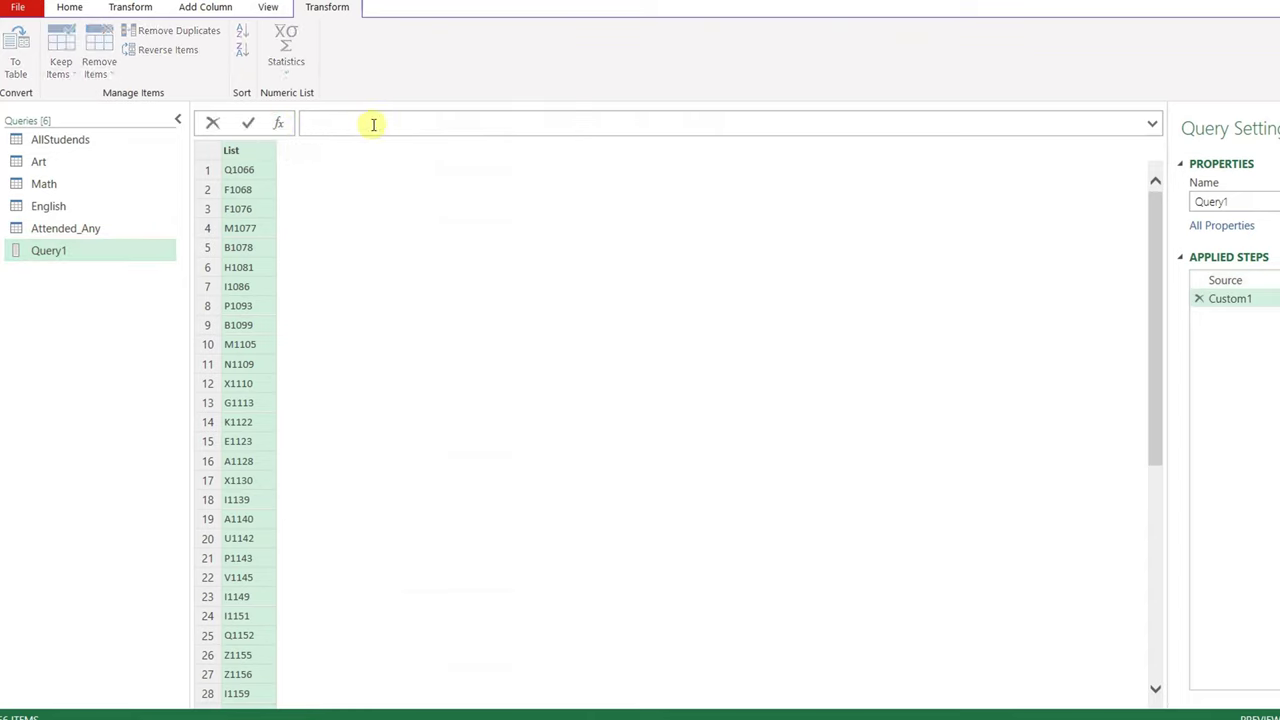
key(ctrl+v)
click(249, 126)
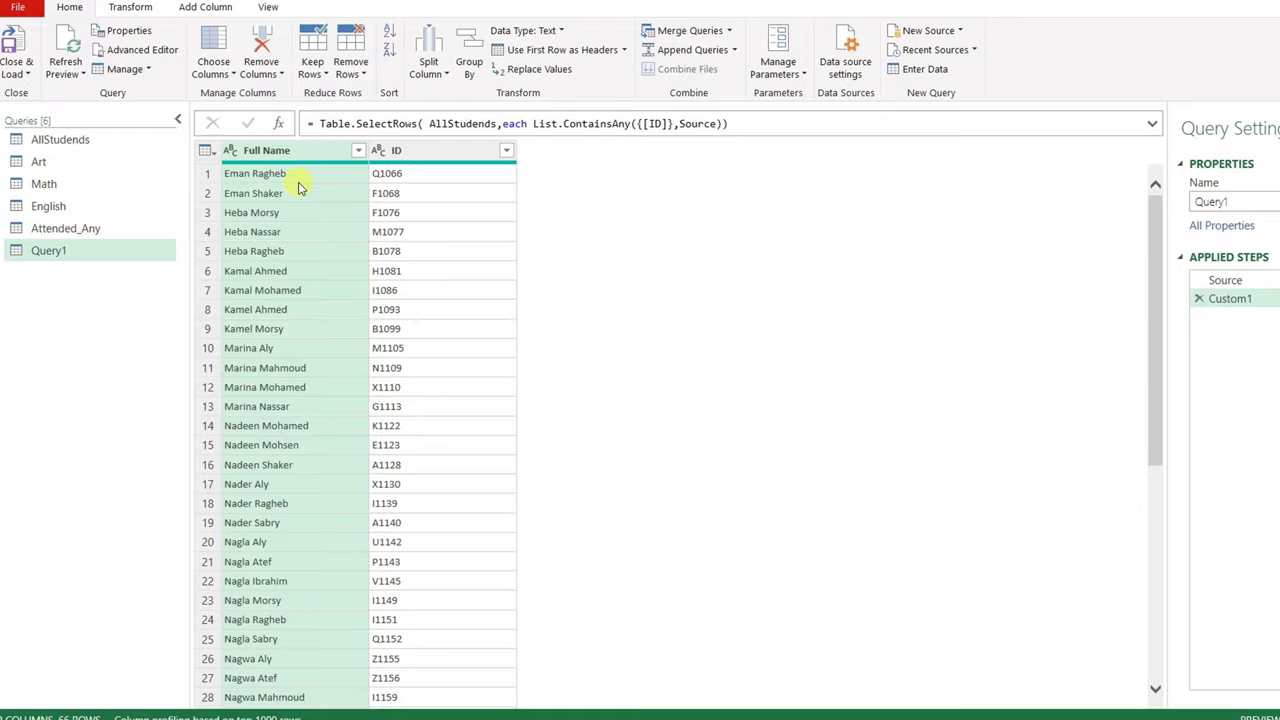
Rename Query1 as Attended_All.
drag(1234, 200, 1184, 196)
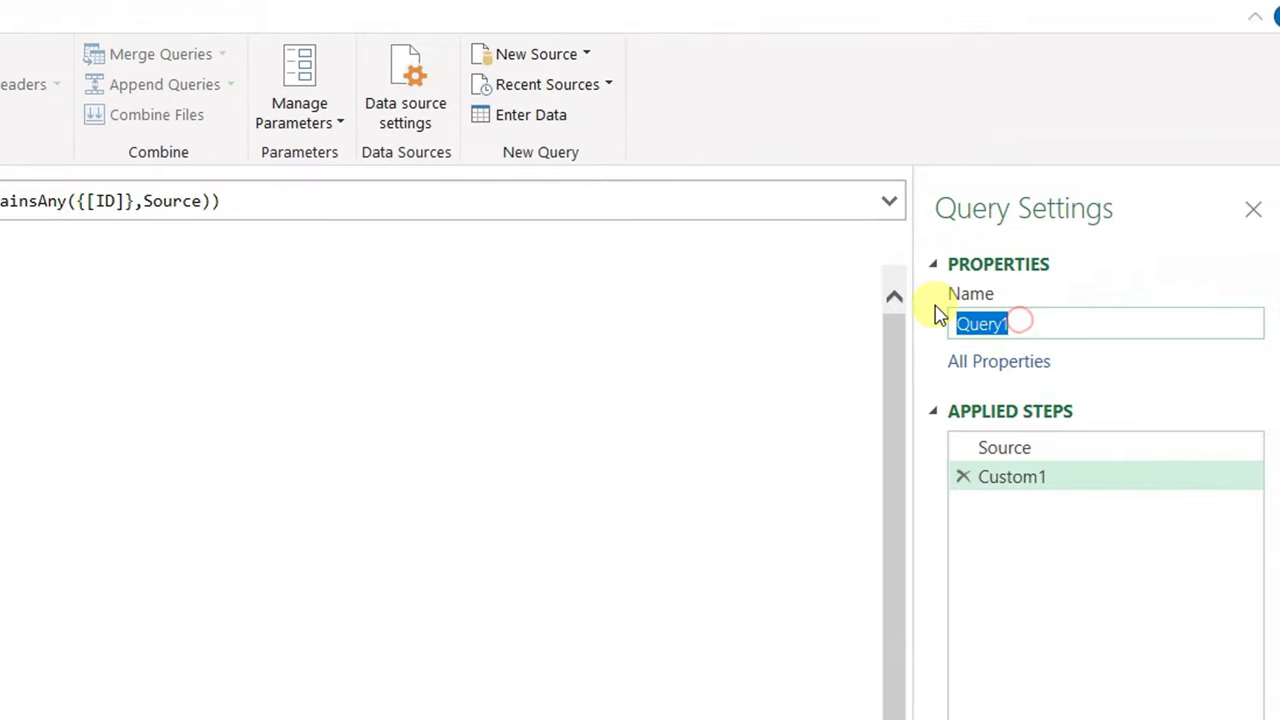
text(Atte)
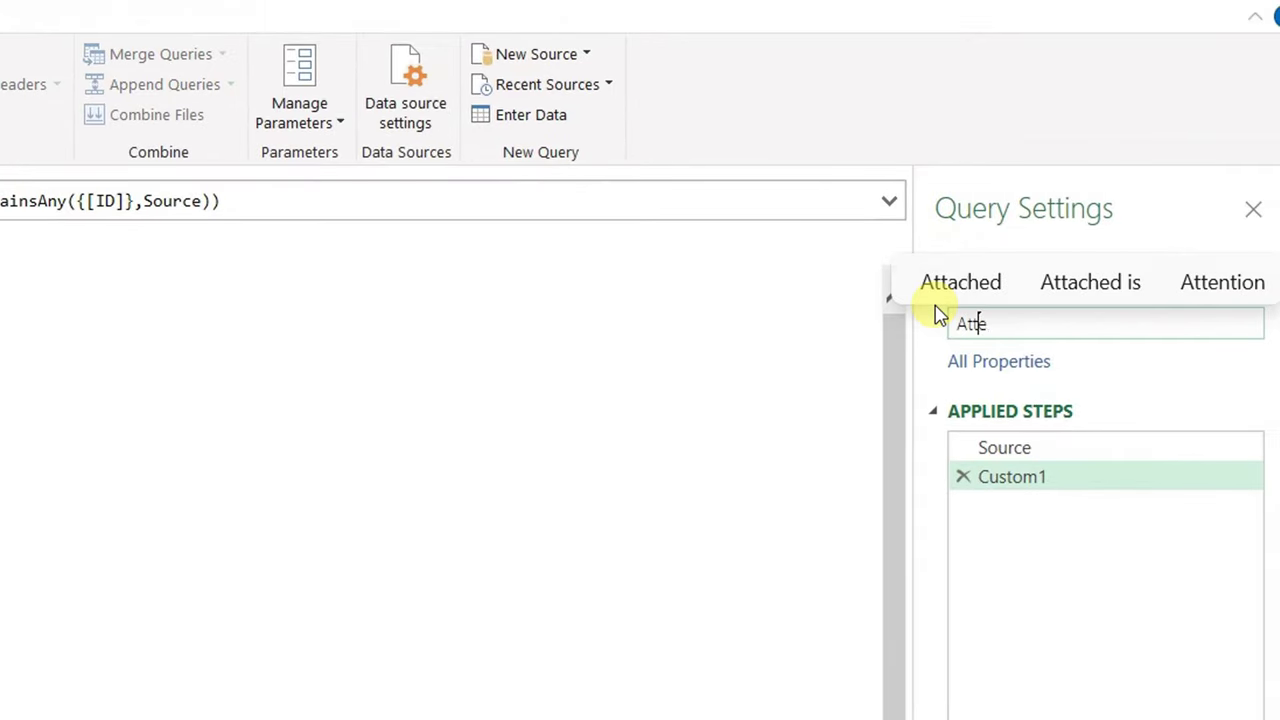
text(nded_All)
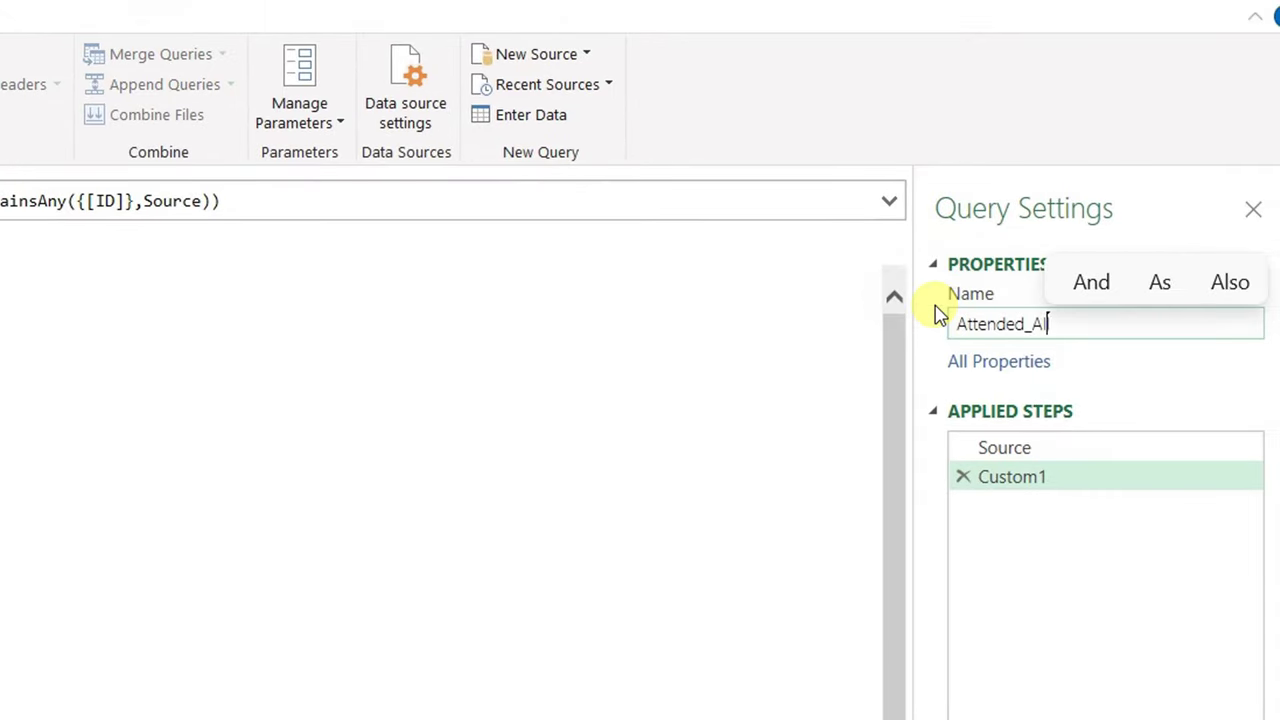
click(737, 289)
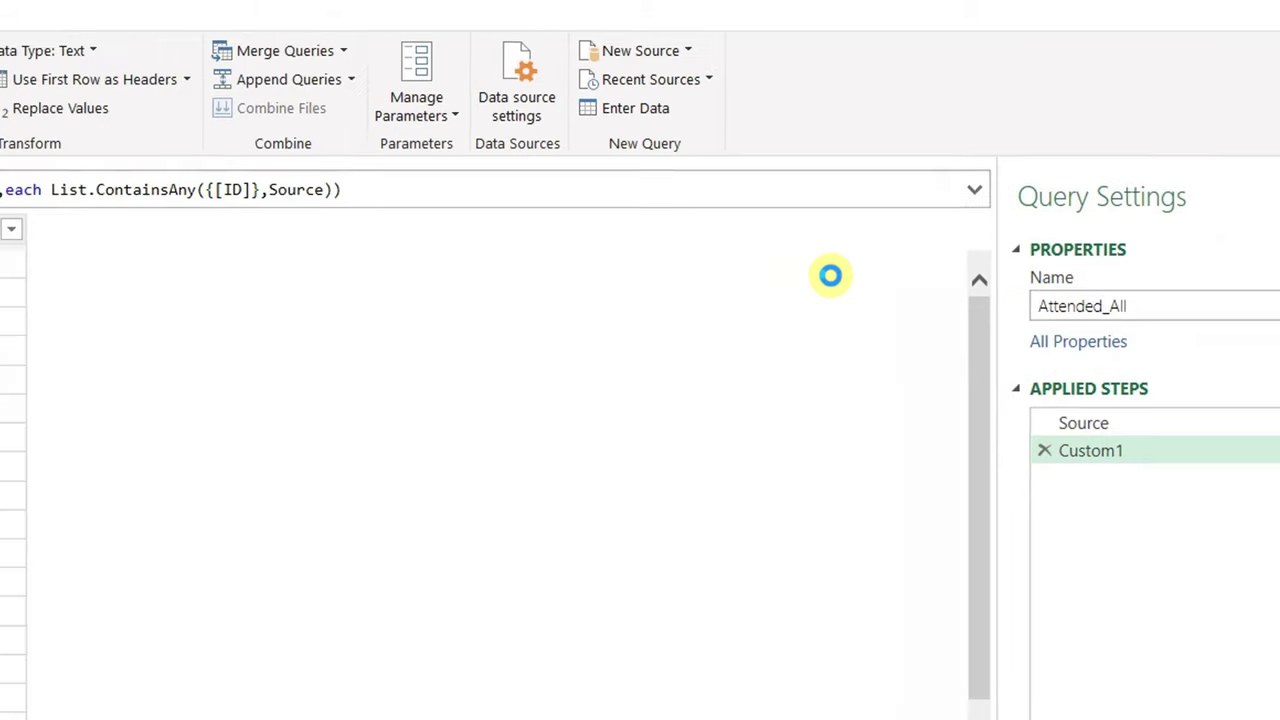
Load Attended_All as a table into the existing worksheet at cell E5 of the Output sheet.
click(15, 87)
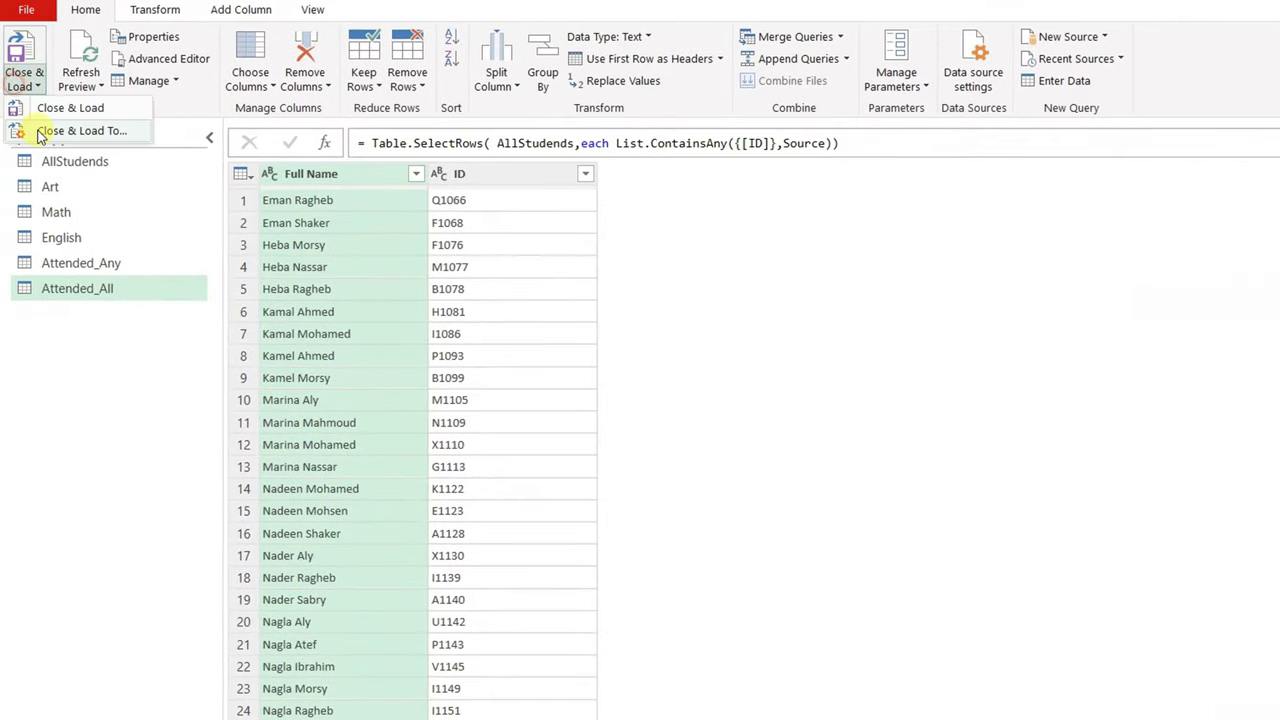
click(22, 130)
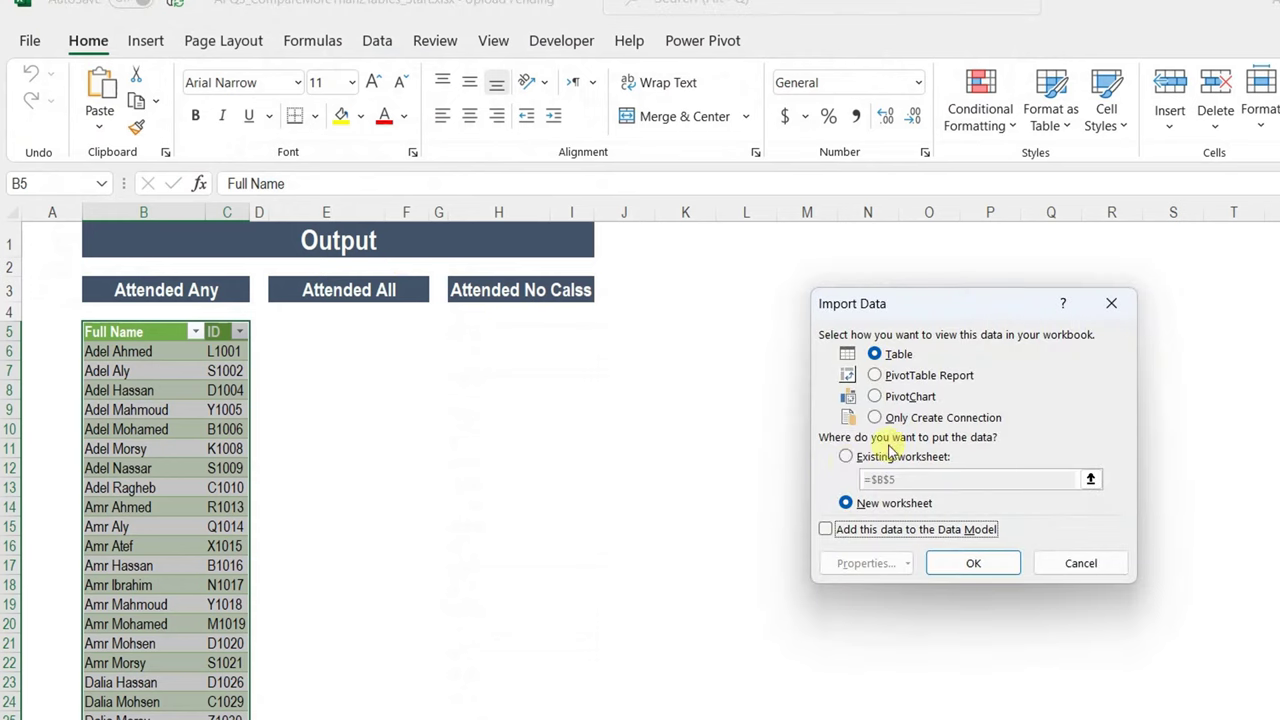
click(845, 456)
click(306, 332)
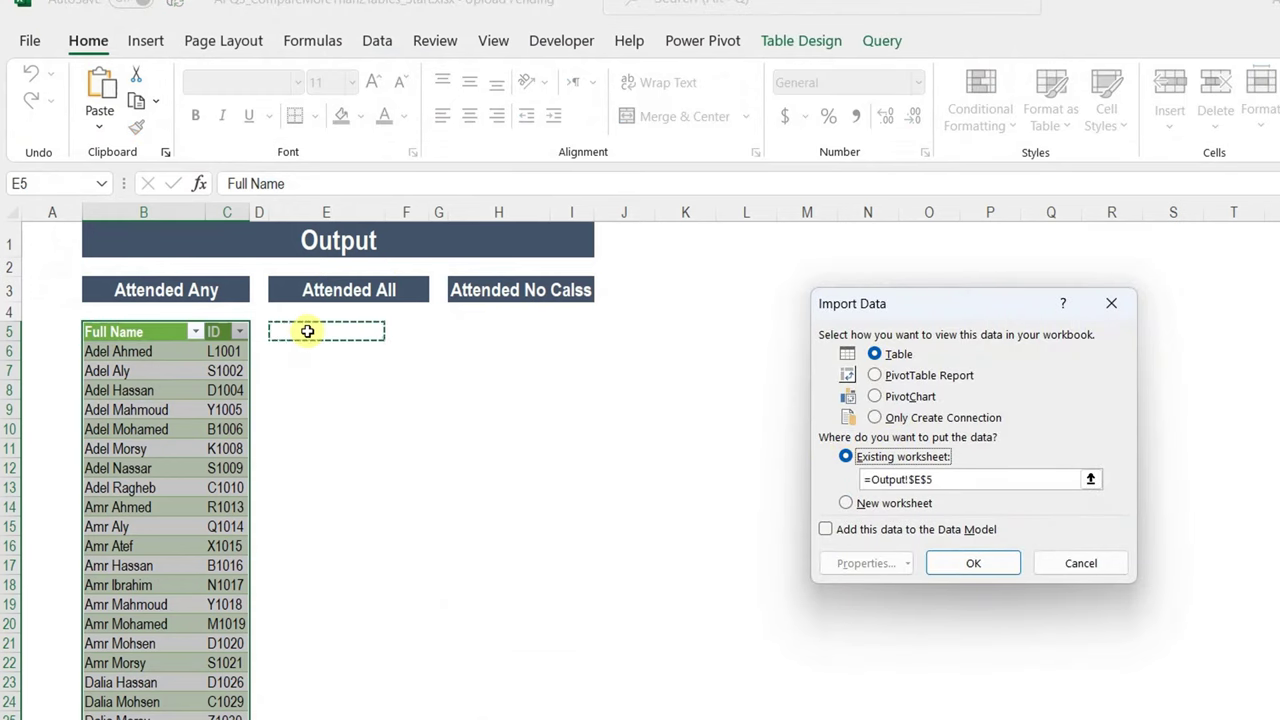
click(962, 563)
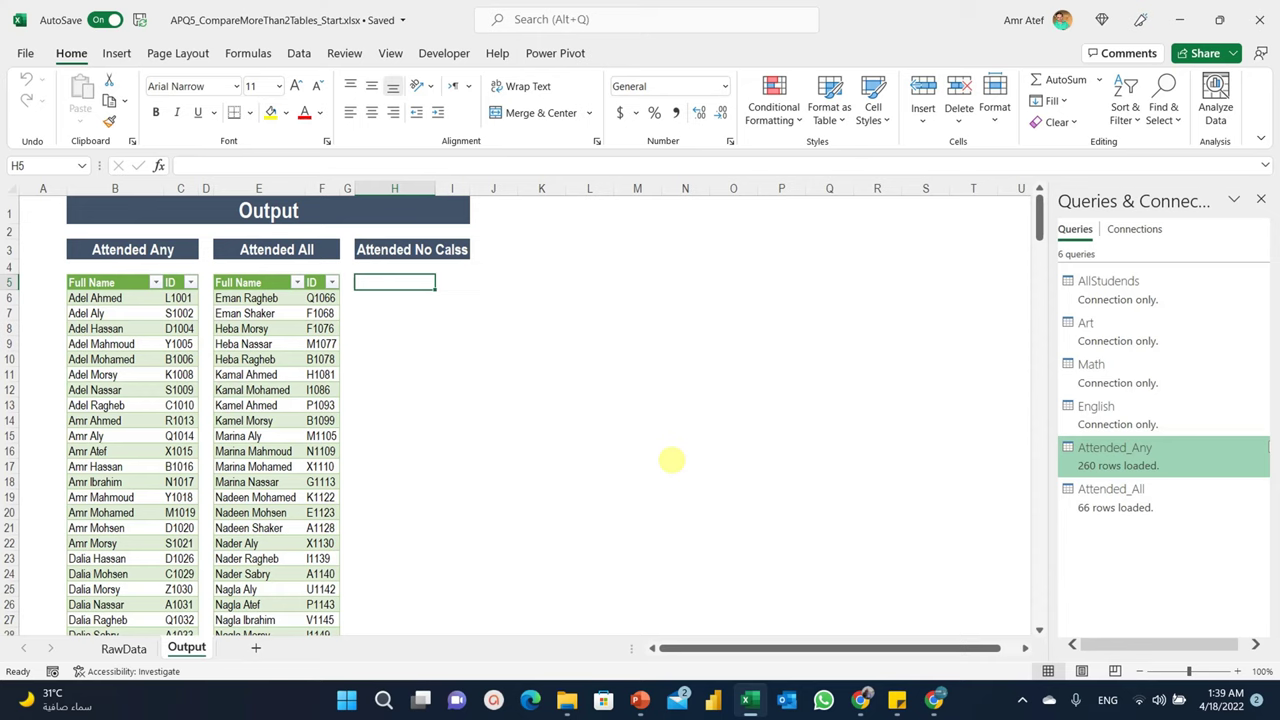
Glance at the RawData input tables, then reopen the Power Query Editor from Attended_Any and create another blank query.
click(118, 648)
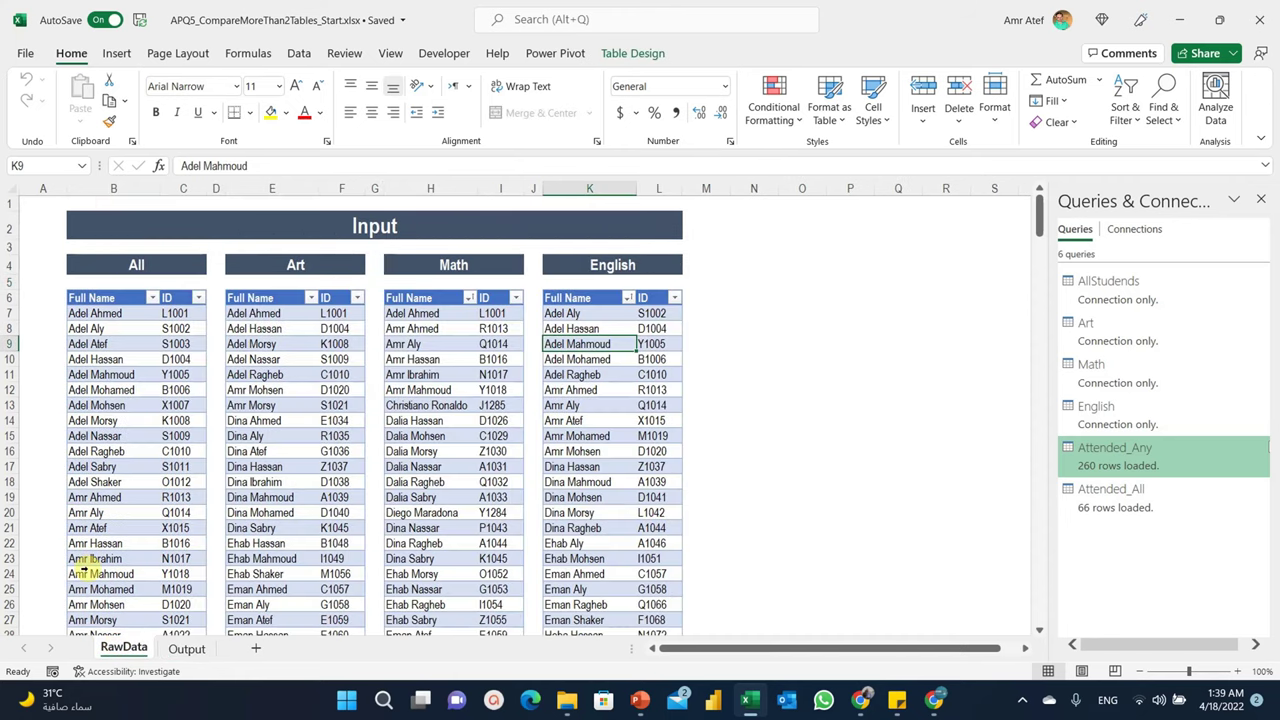
click(186, 648)
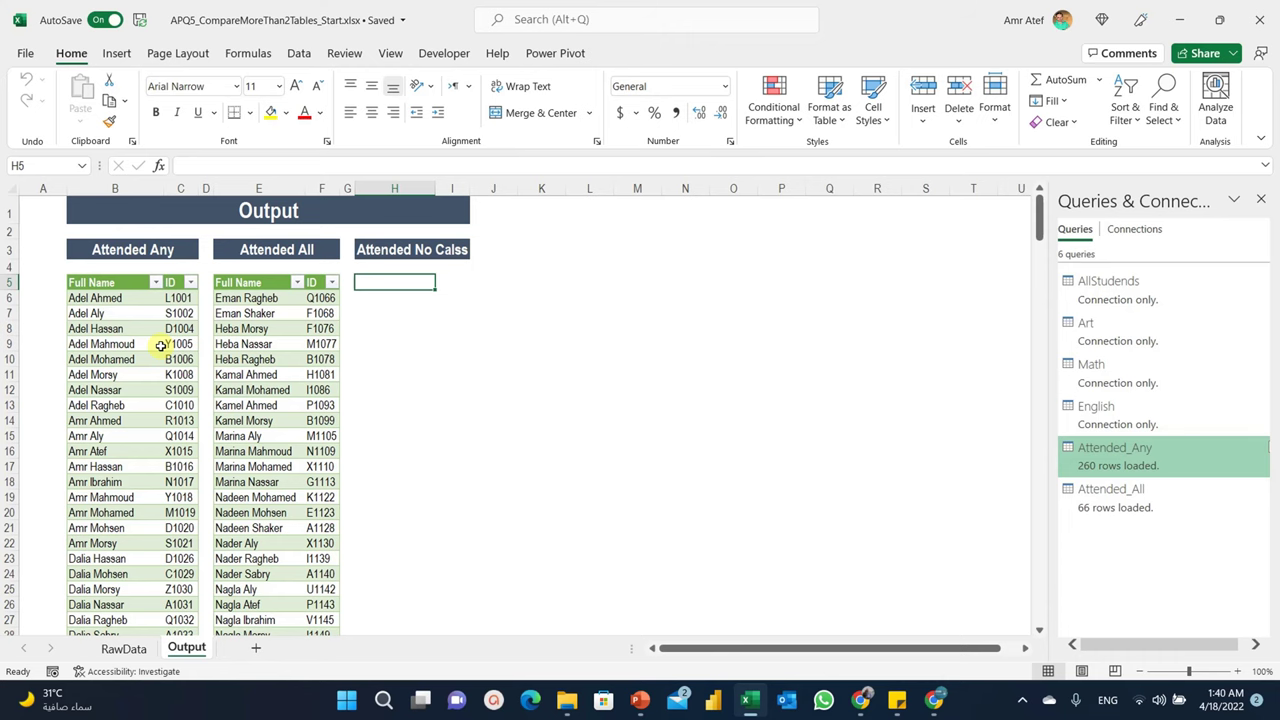
double_click(1070, 448)
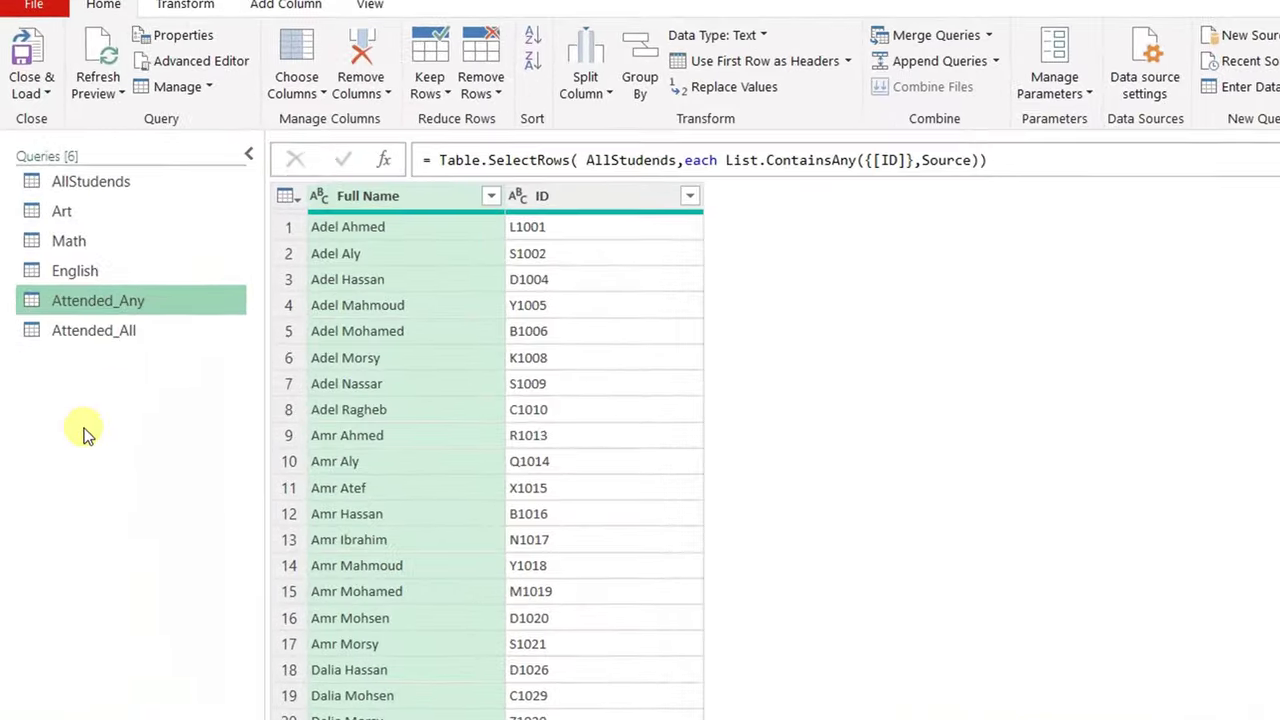
right_click(62, 341)
mouse_move(122, 385)
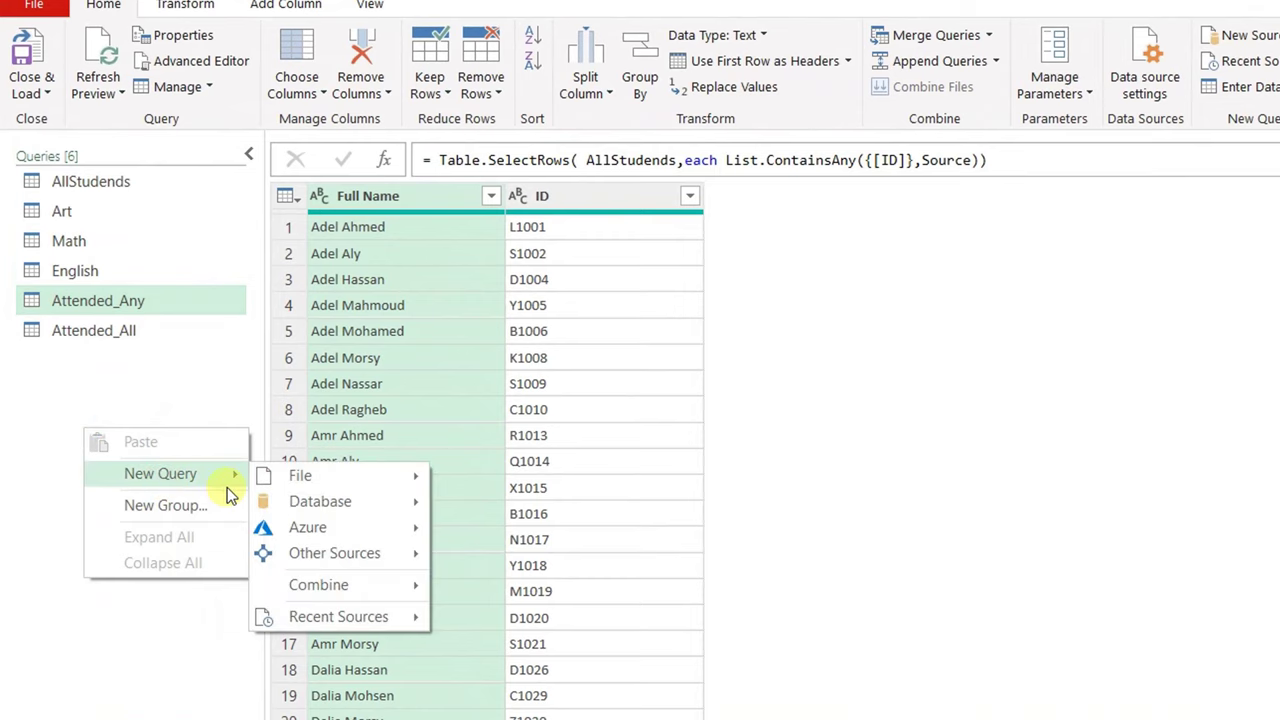
mouse_move(352, 562)
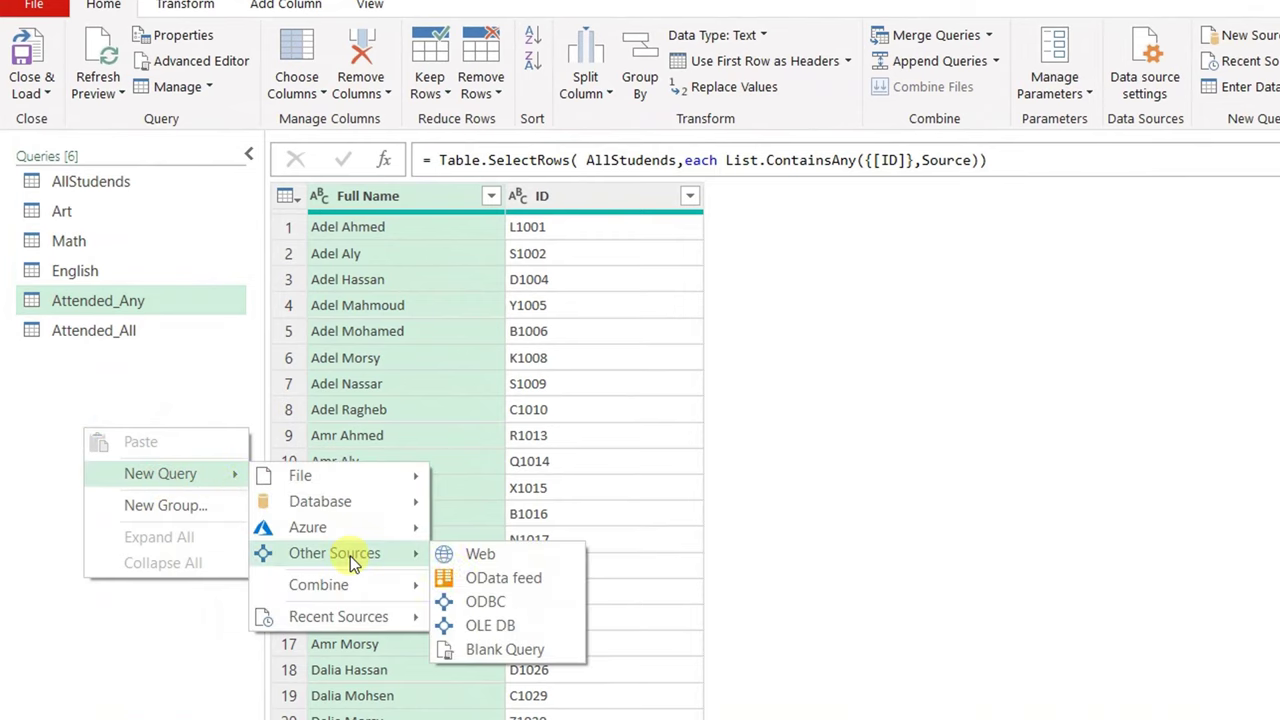
click(488, 650)
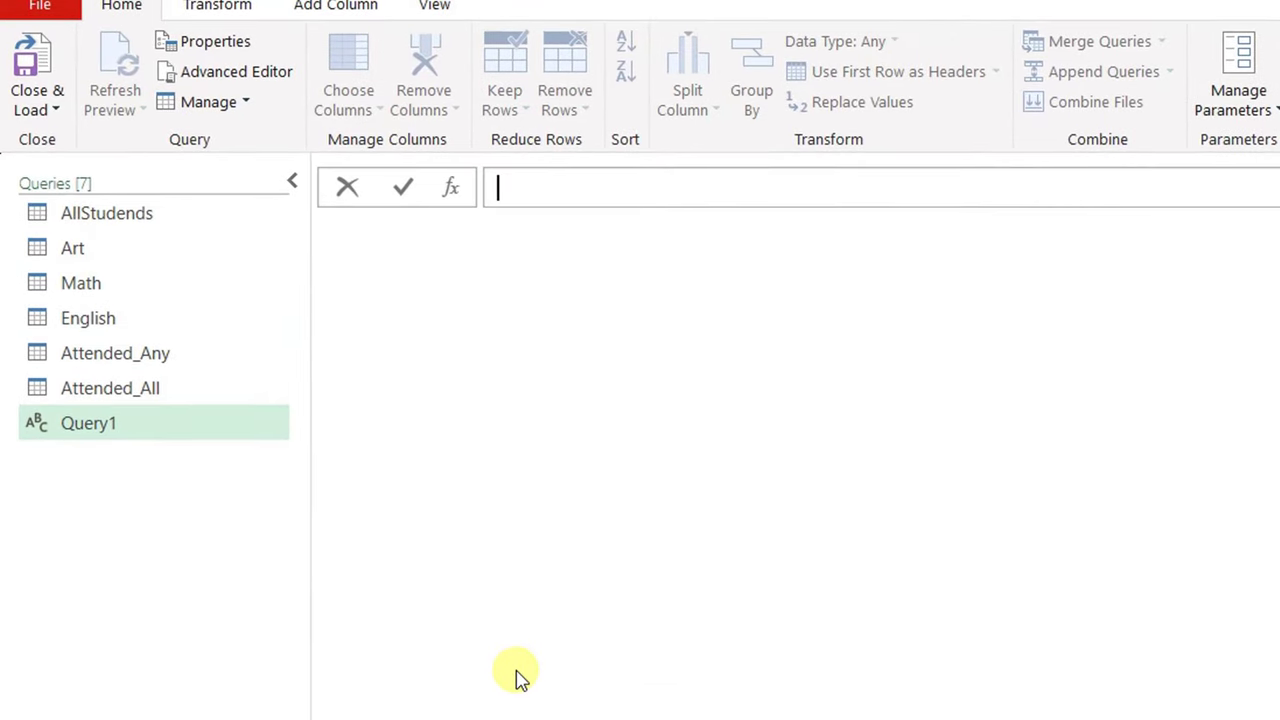
Begin Query1's formula with List.Difference, using AllStudends[ID] as the first list.
text(=list)
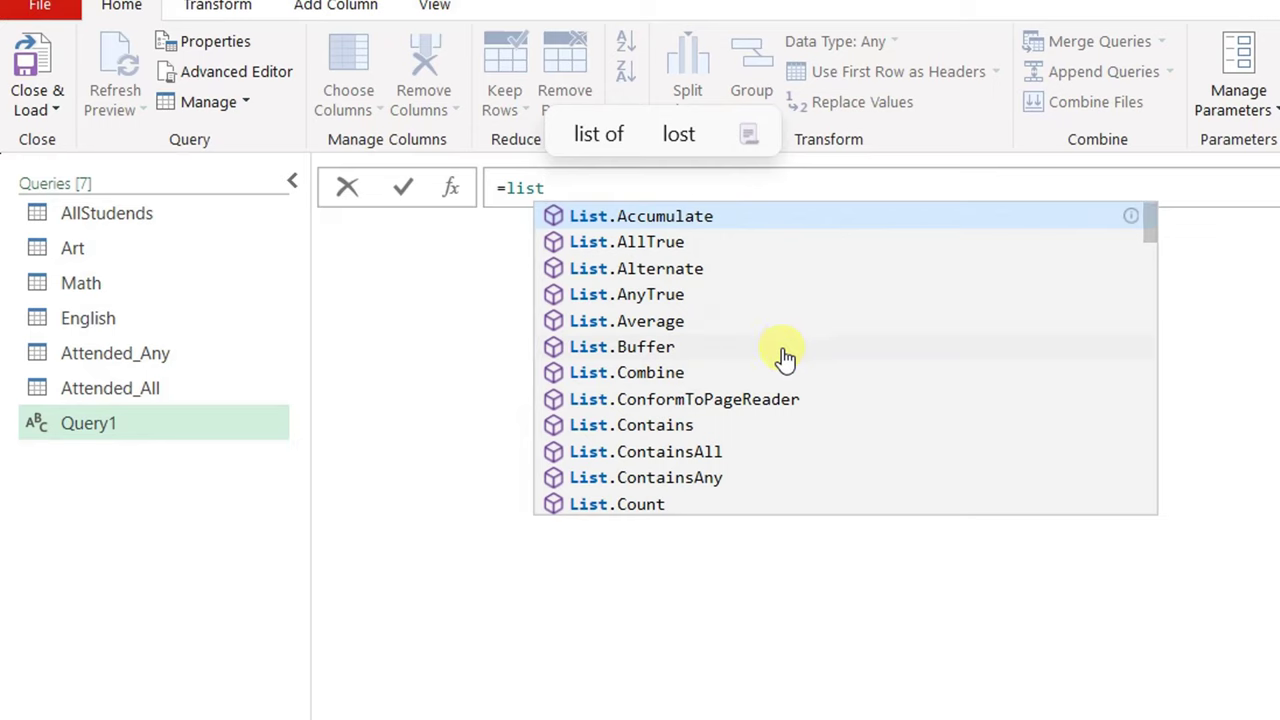
scroll(786, 357, down, 4)
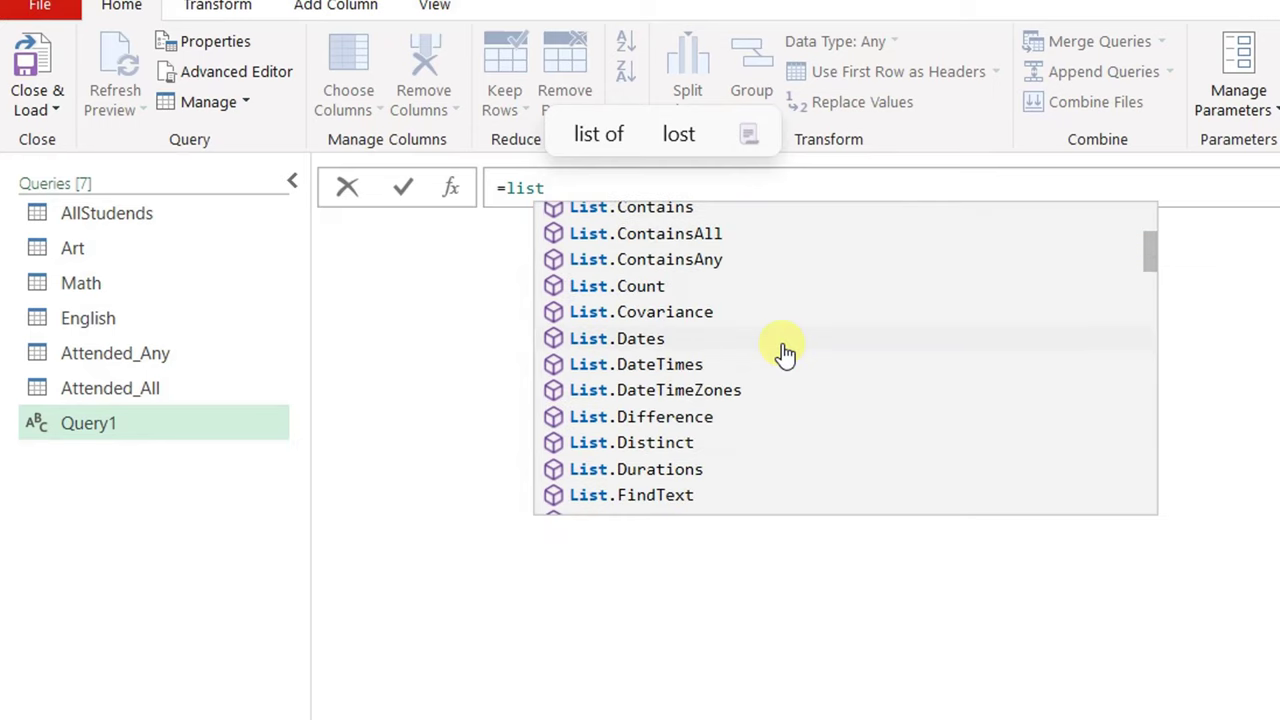
click(677, 343)
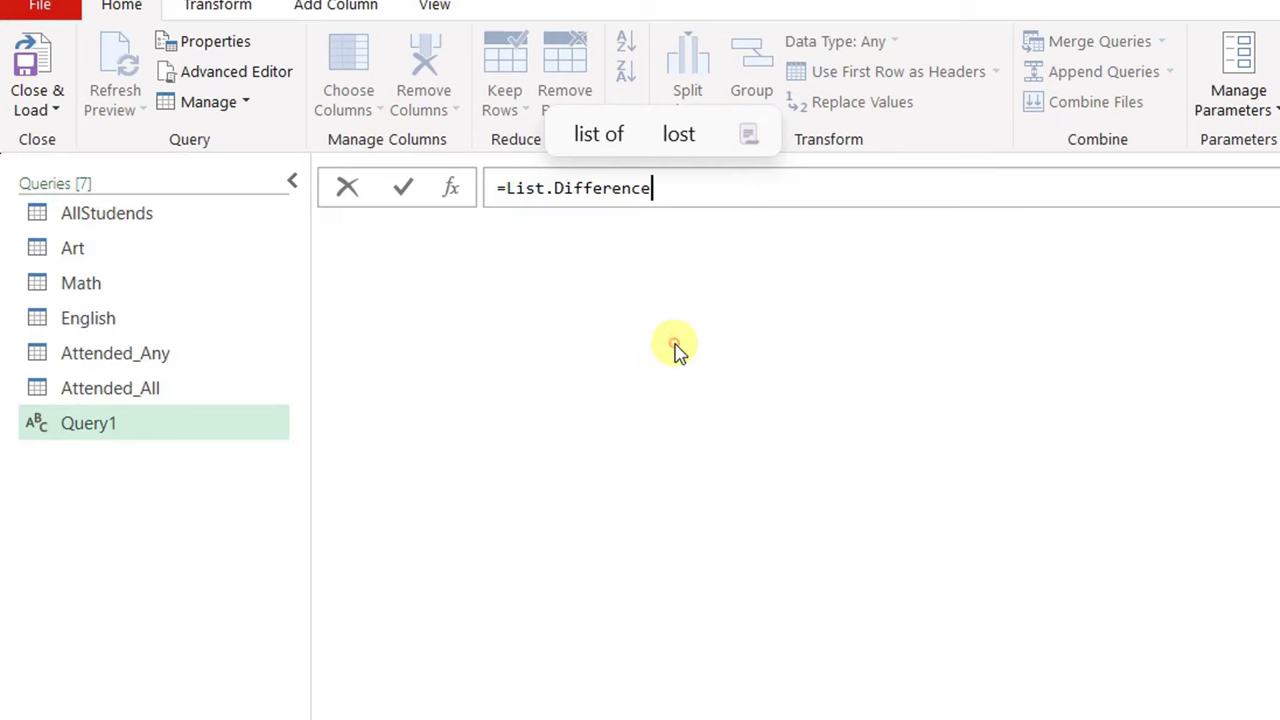
text(()
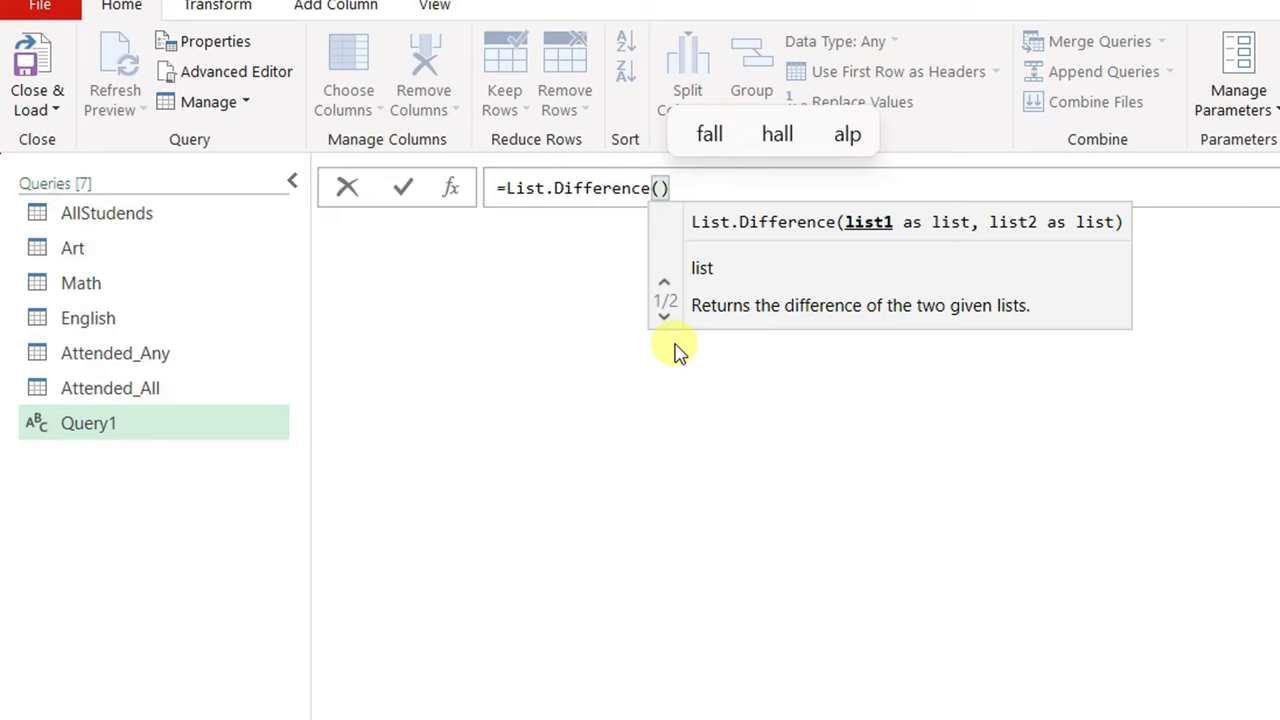
text(all)
key(Tab)
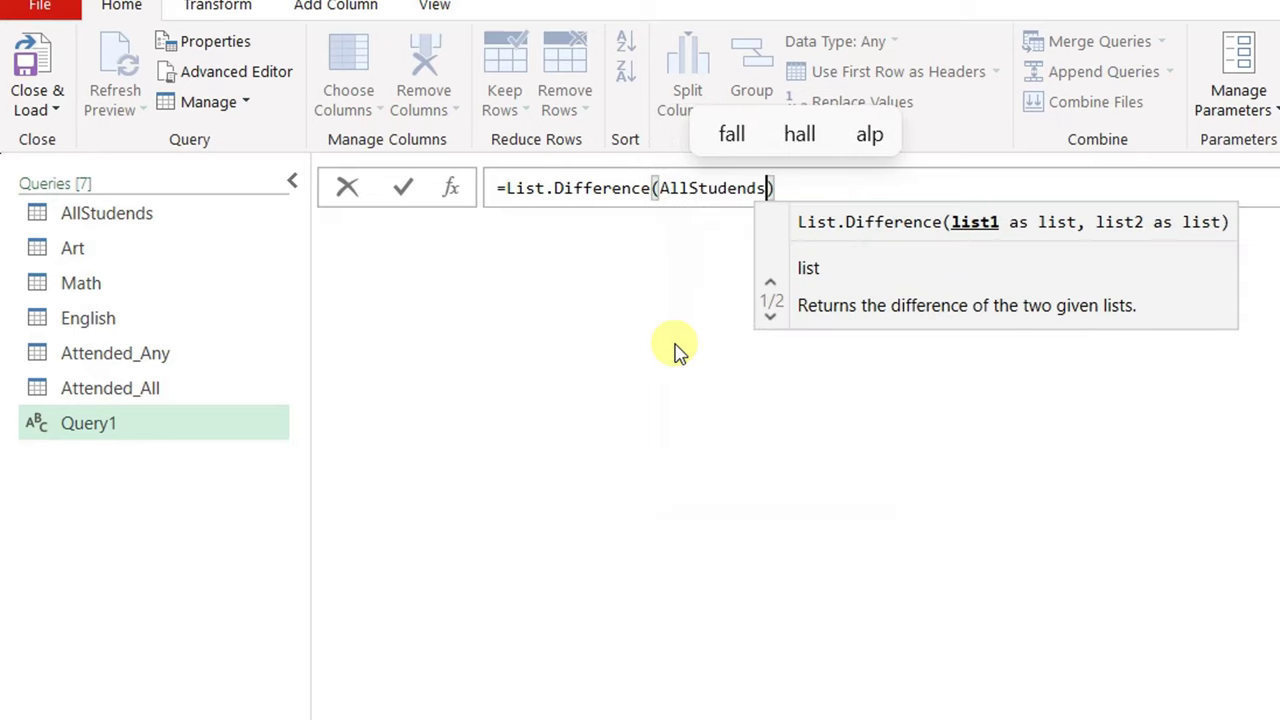
text([)
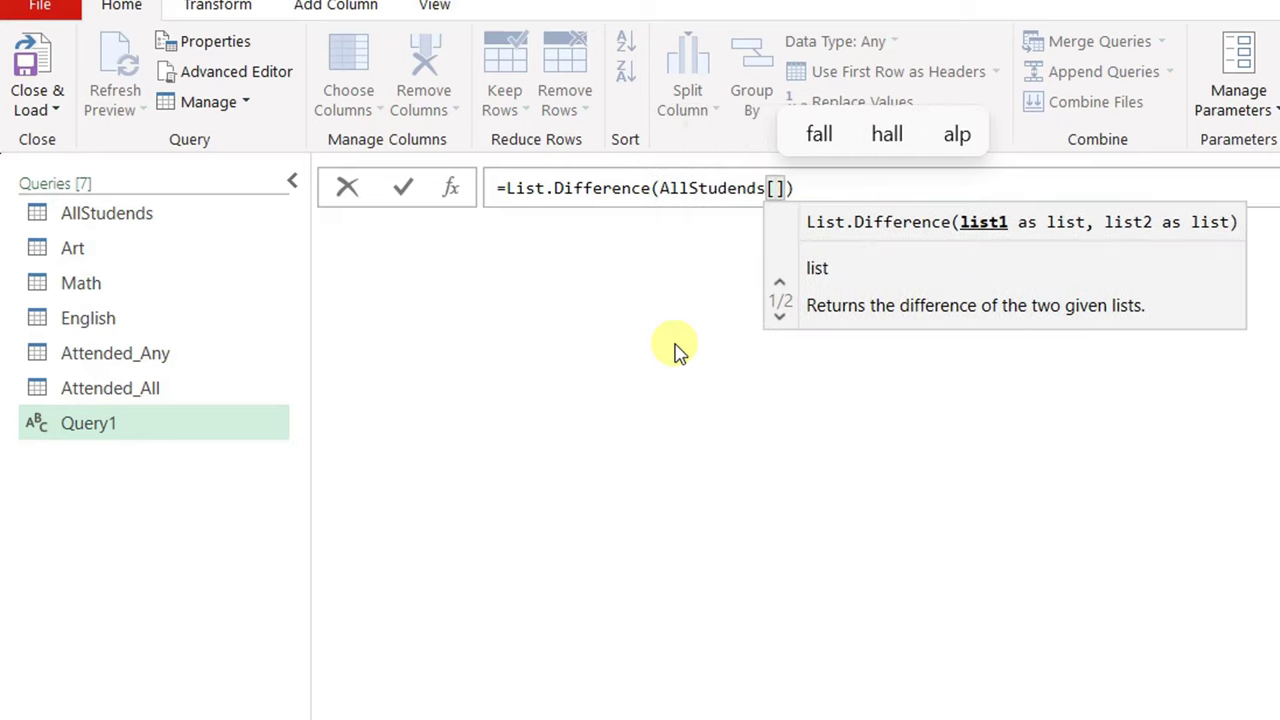
text(ID)
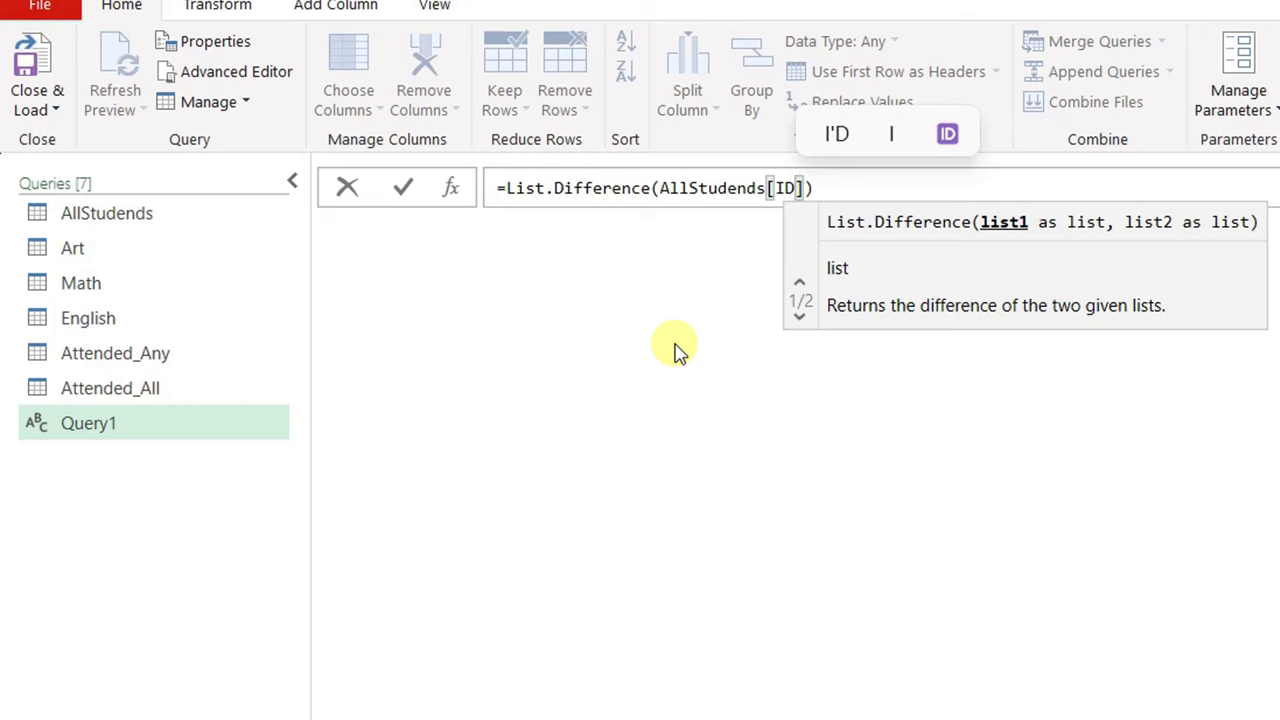
key(Right)
text(,)
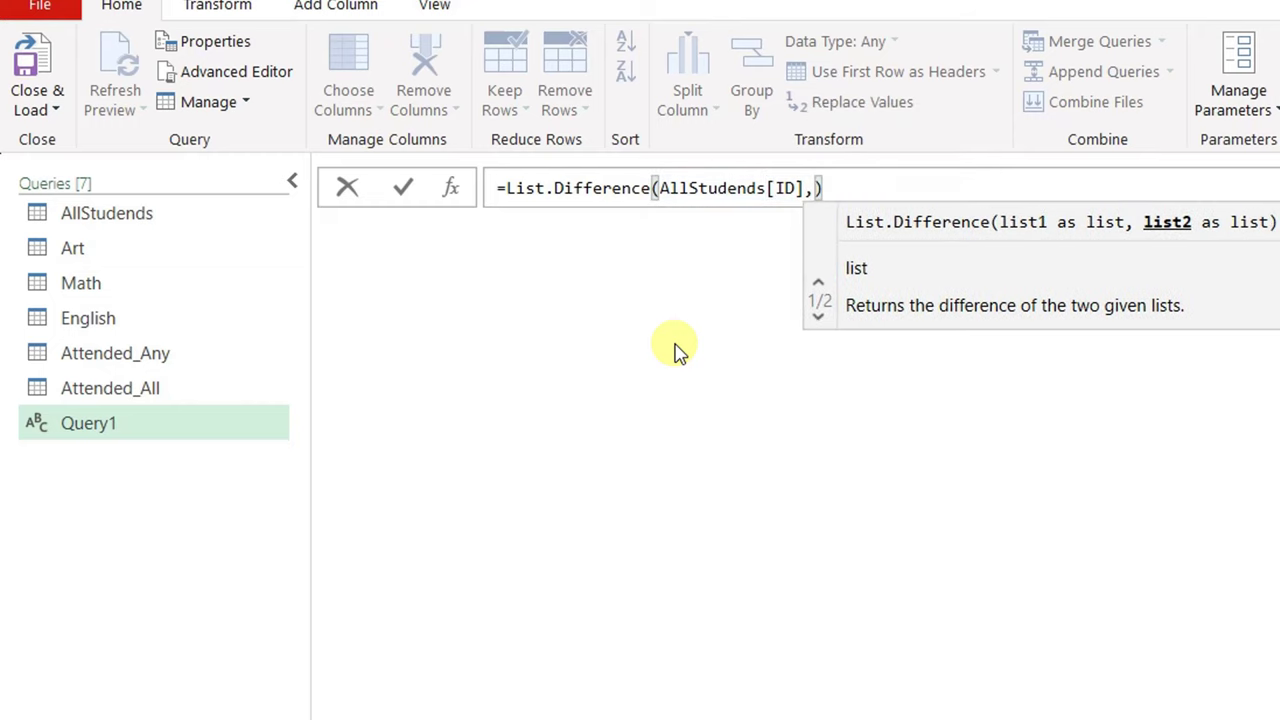
Complete the List.Difference formula with Attended_Any[ID] as the second list and commit it.
text(Att)
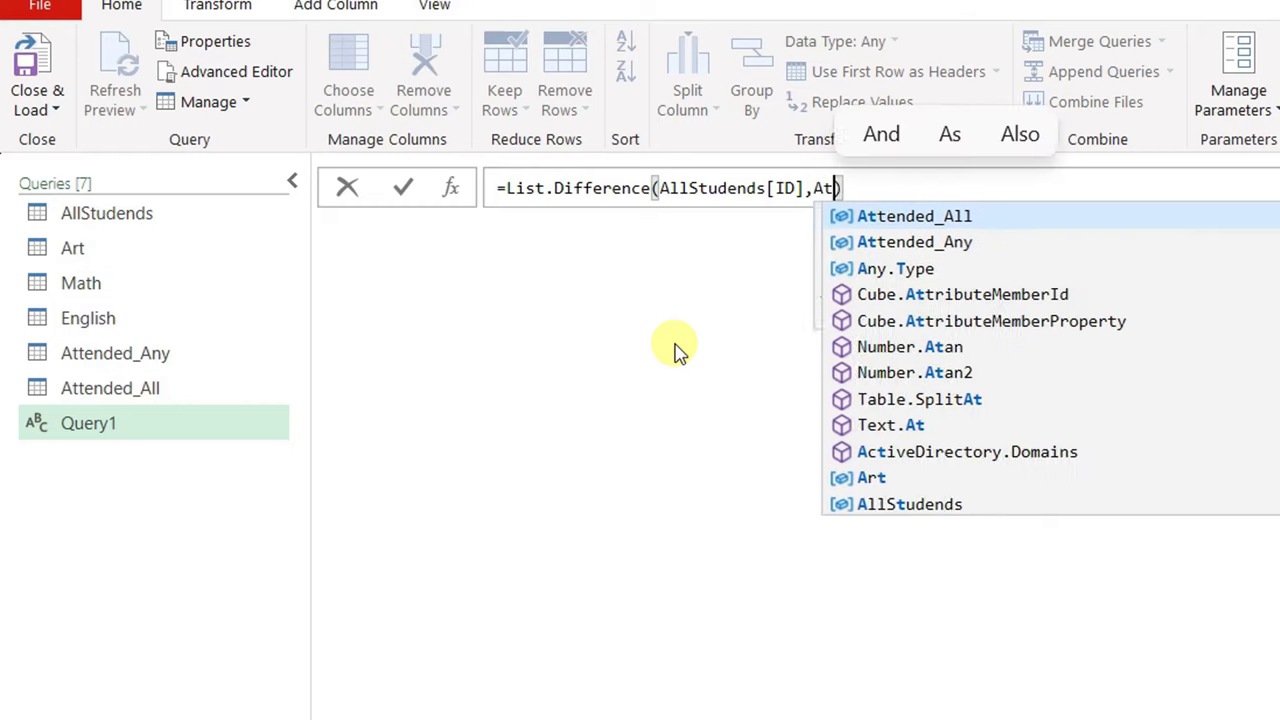
key(Down)
key(Tab)
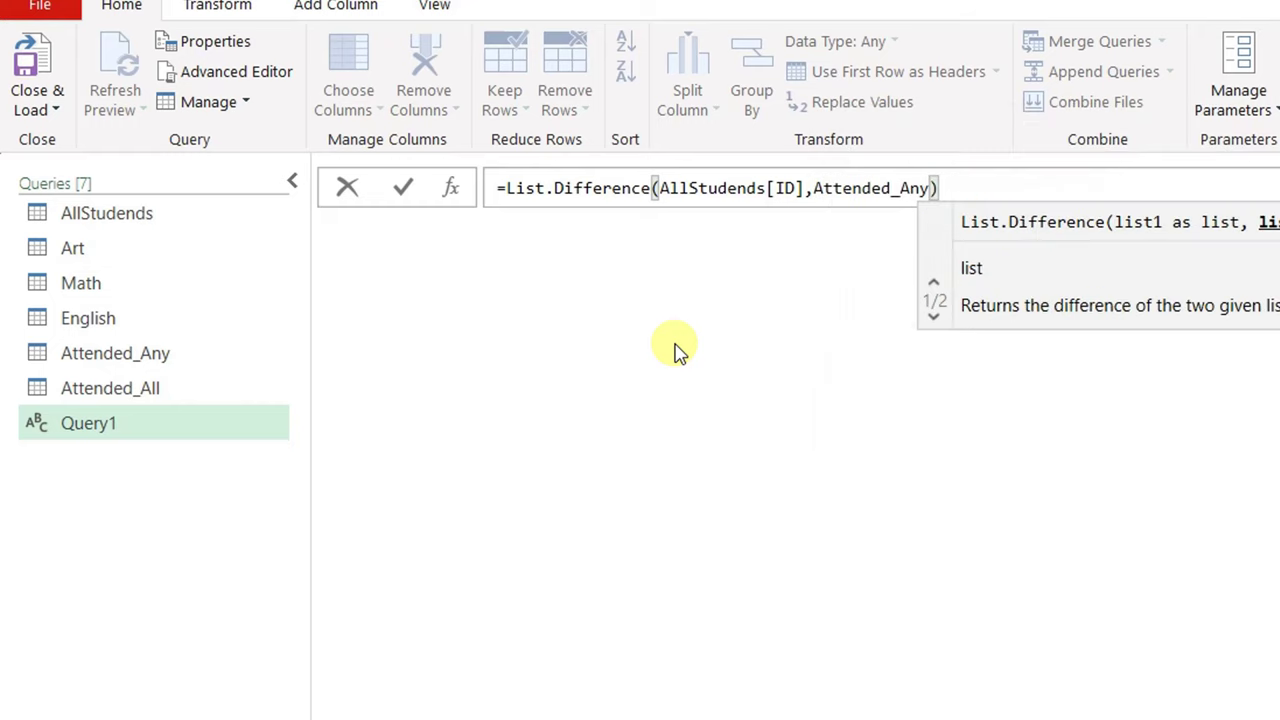
text([ID)
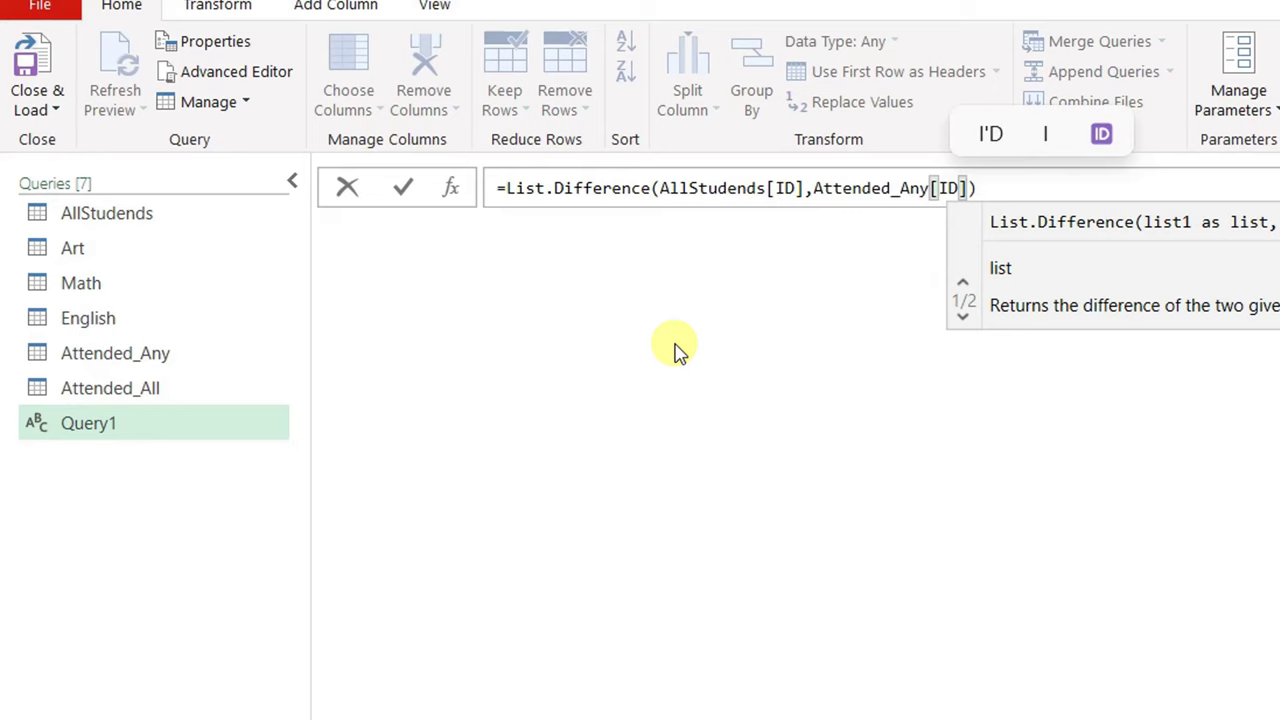
click(403, 187)
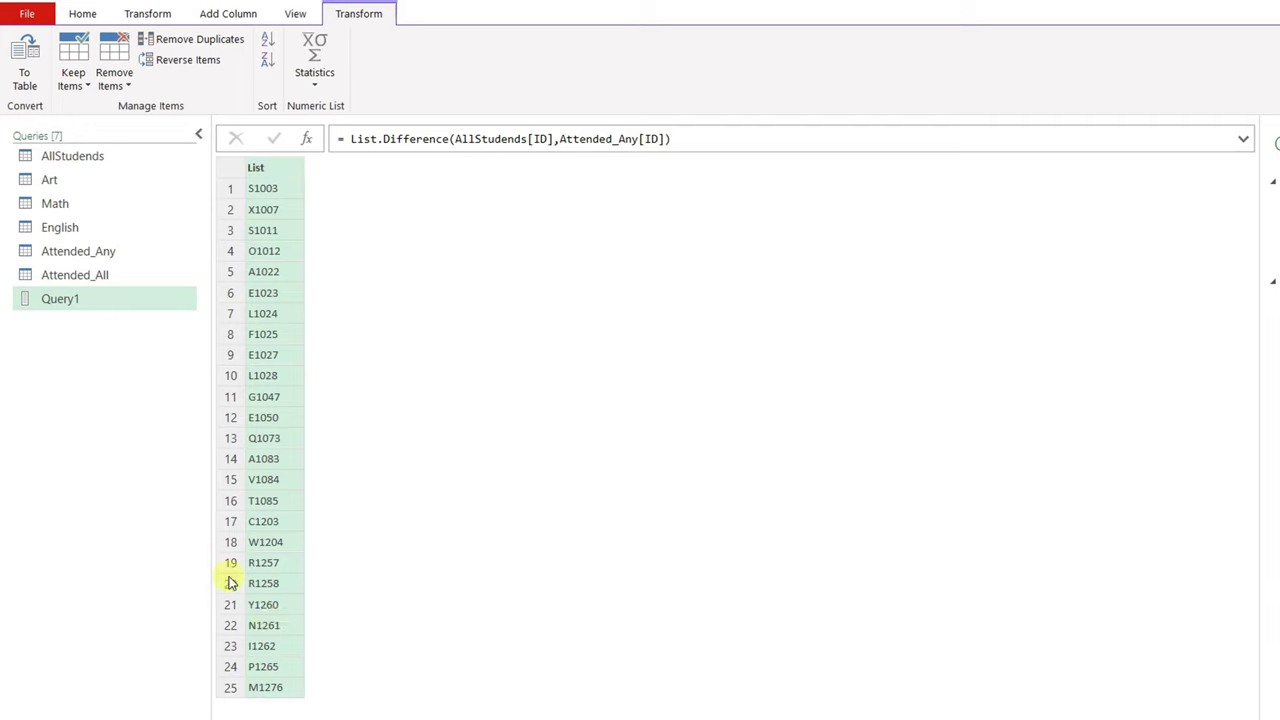
Convert the resulting list to a table with no delimiter and rename its column ID.
click(24, 80)
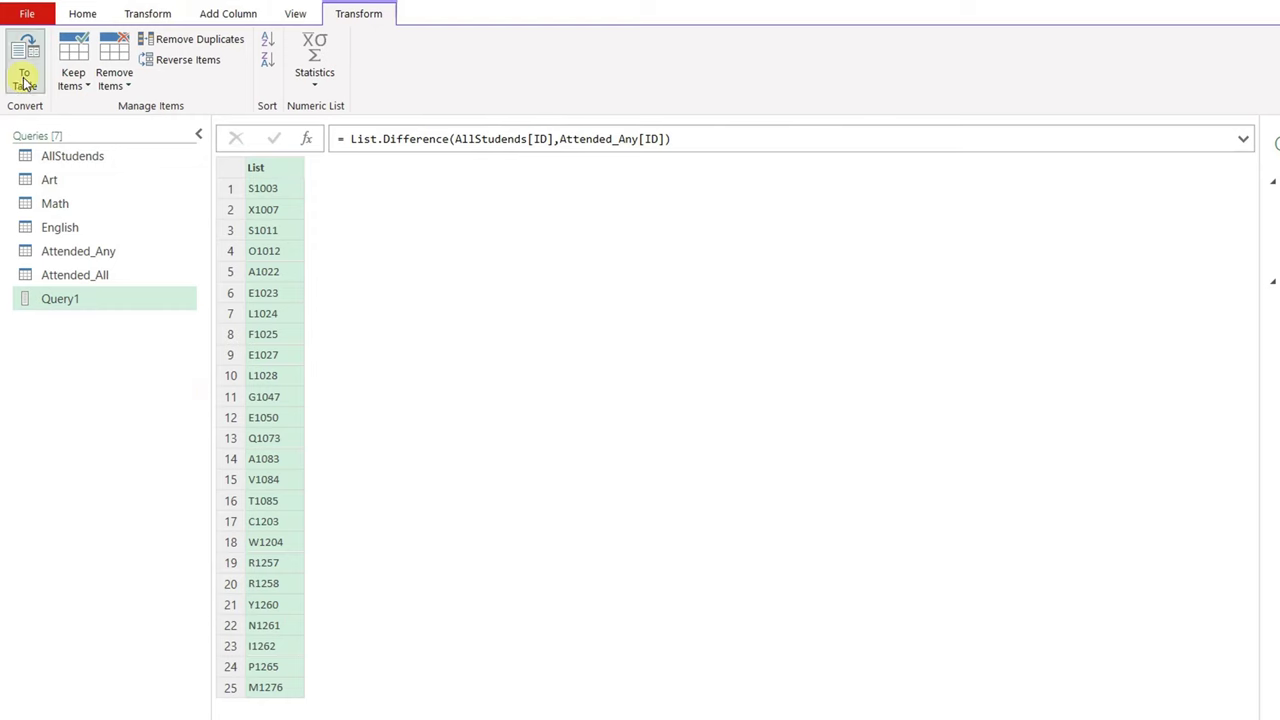
click(976, 474)
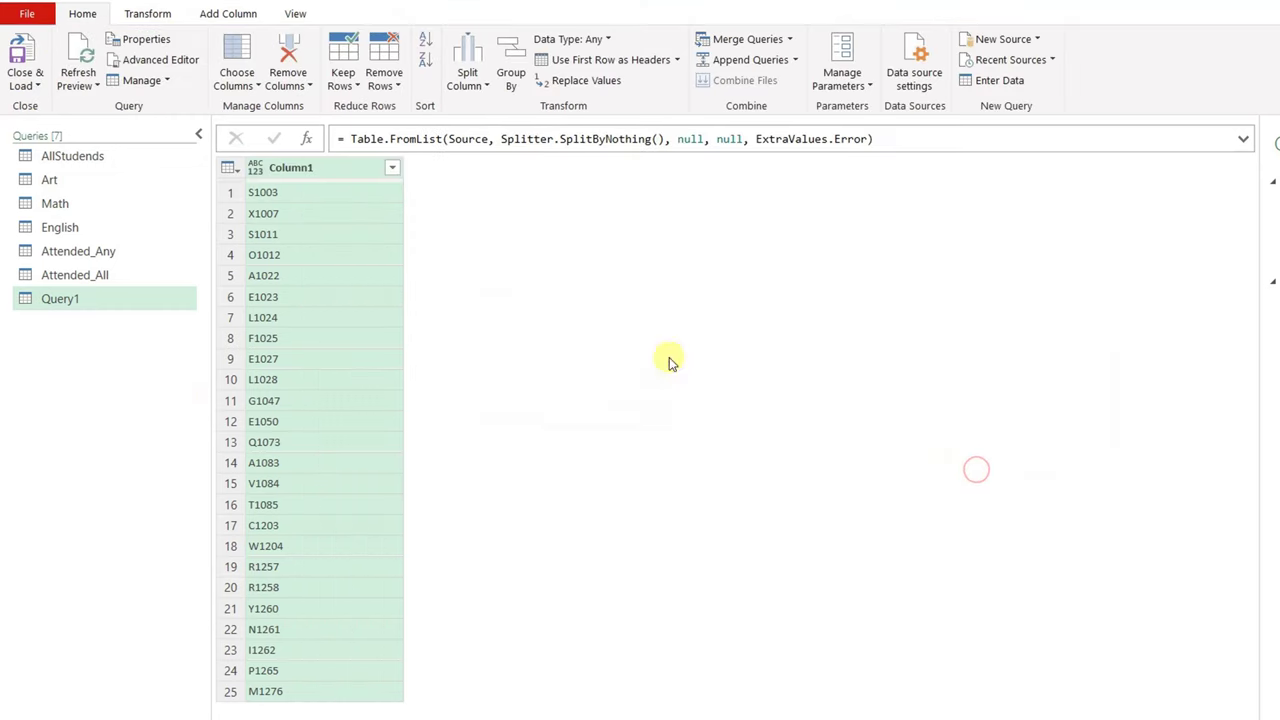
double_click(322, 169)
text(ID)
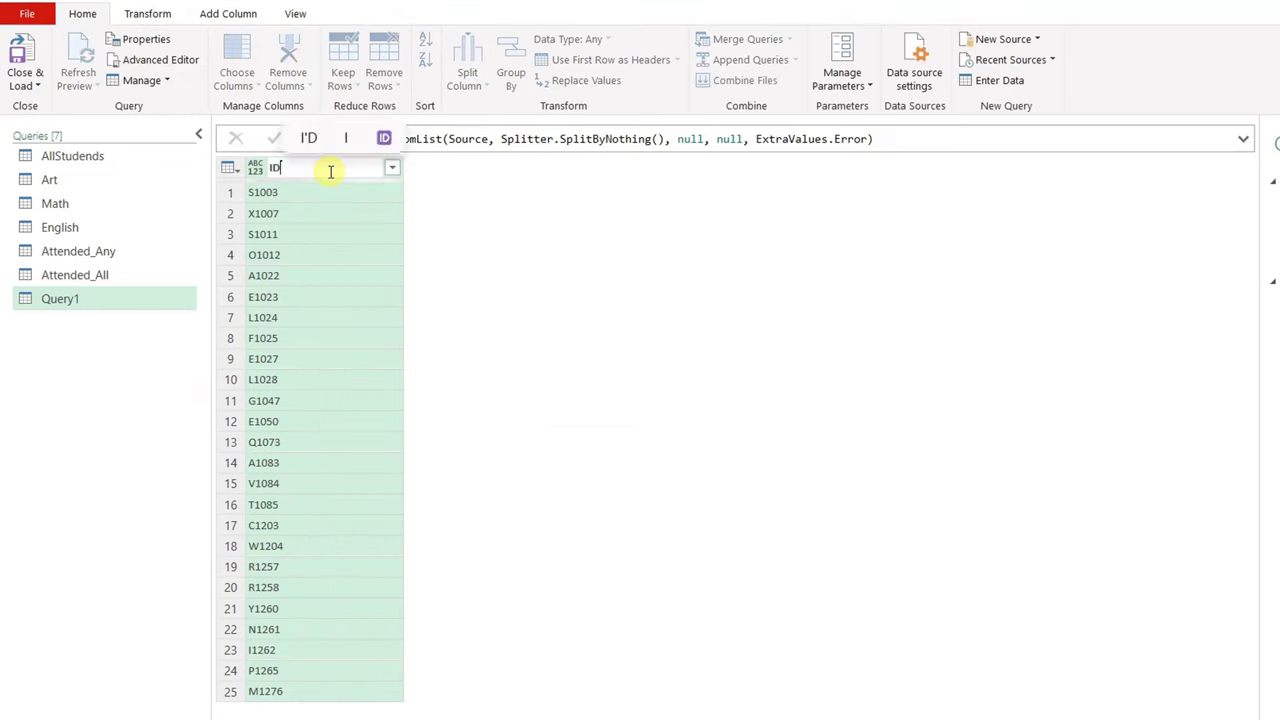
key(Return)
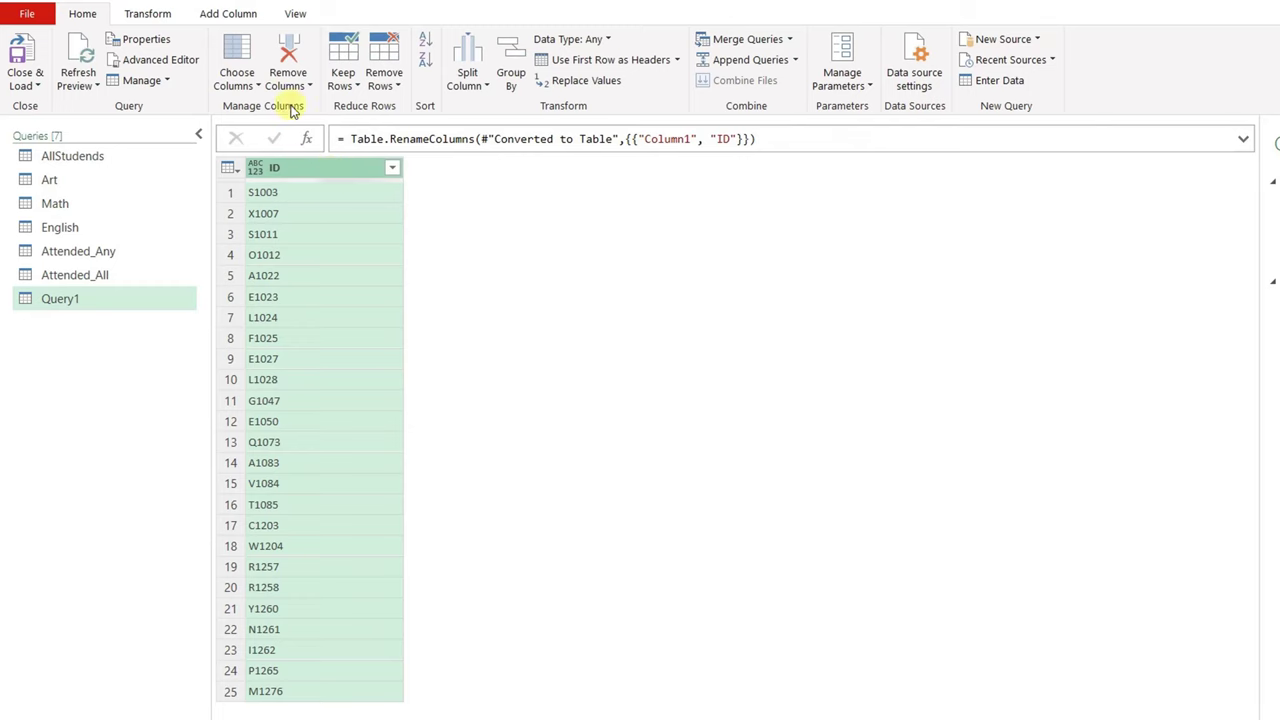
Merge Query1 with AllStudends on the ID columns using a Left Outer join, and preview the first nested table.
click(762, 45)
click(468, 213)
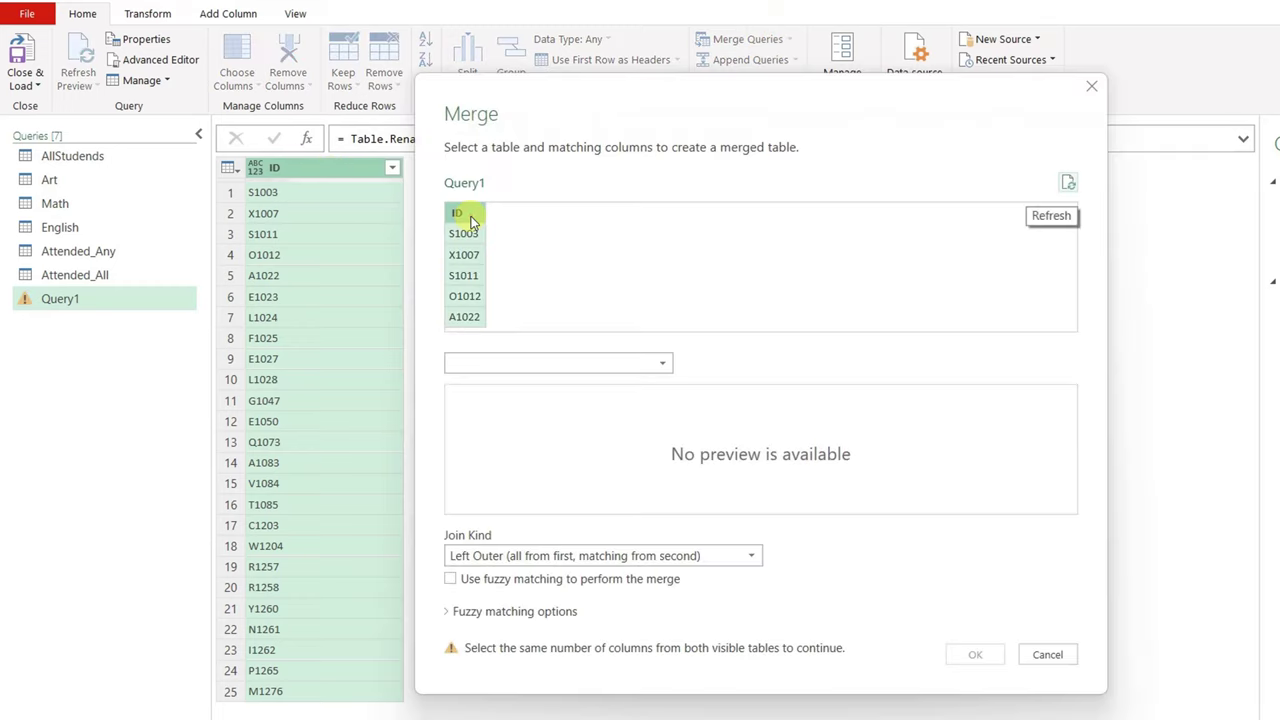
click(551, 366)
click(543, 386)
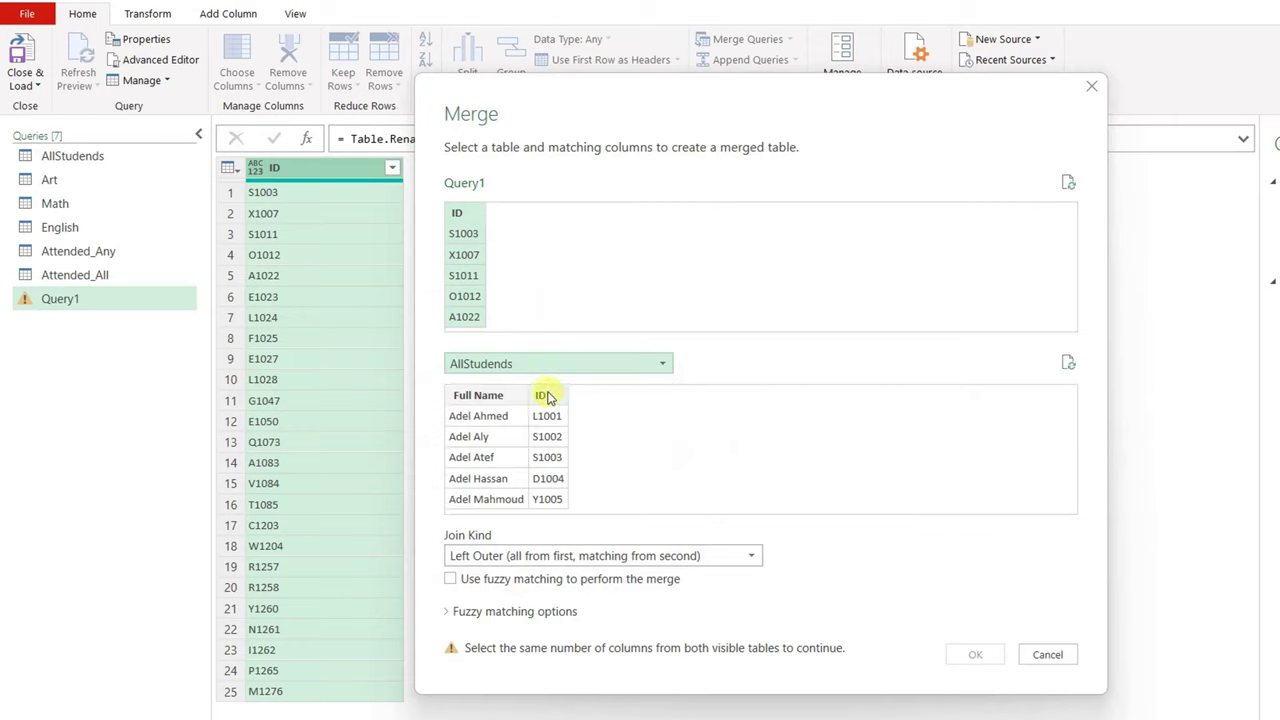
click(543, 395)
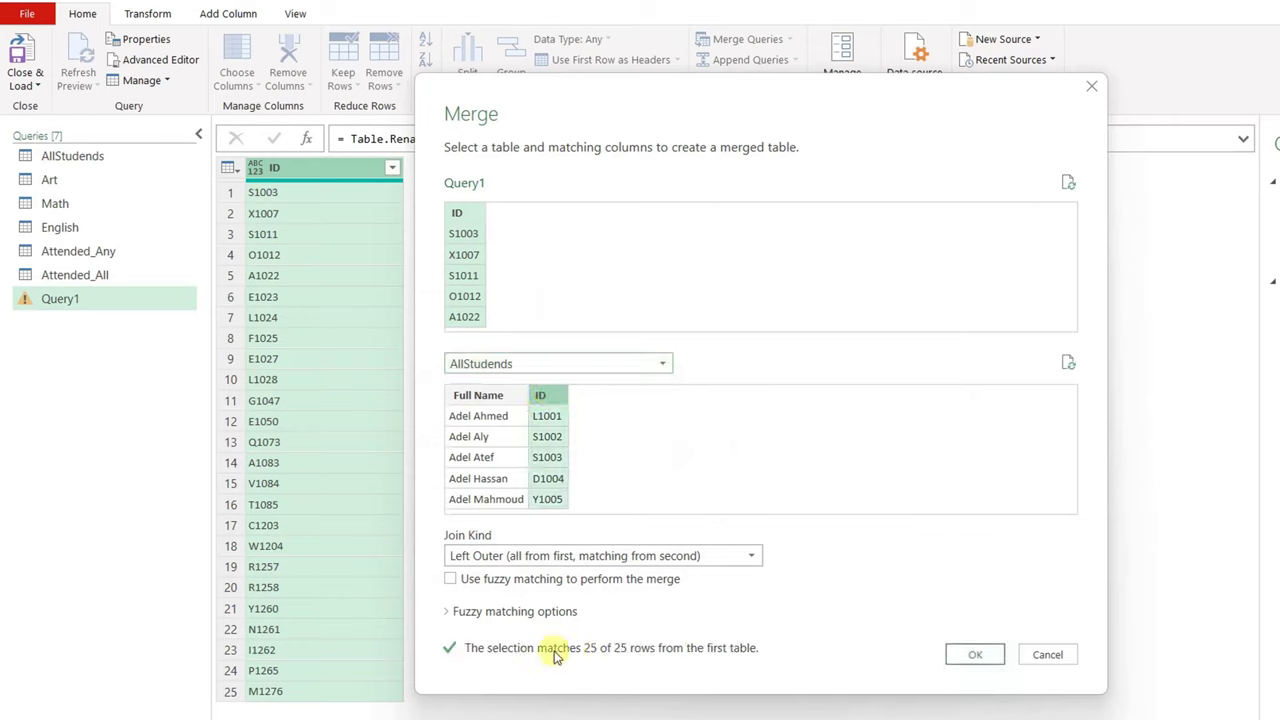
click(995, 657)
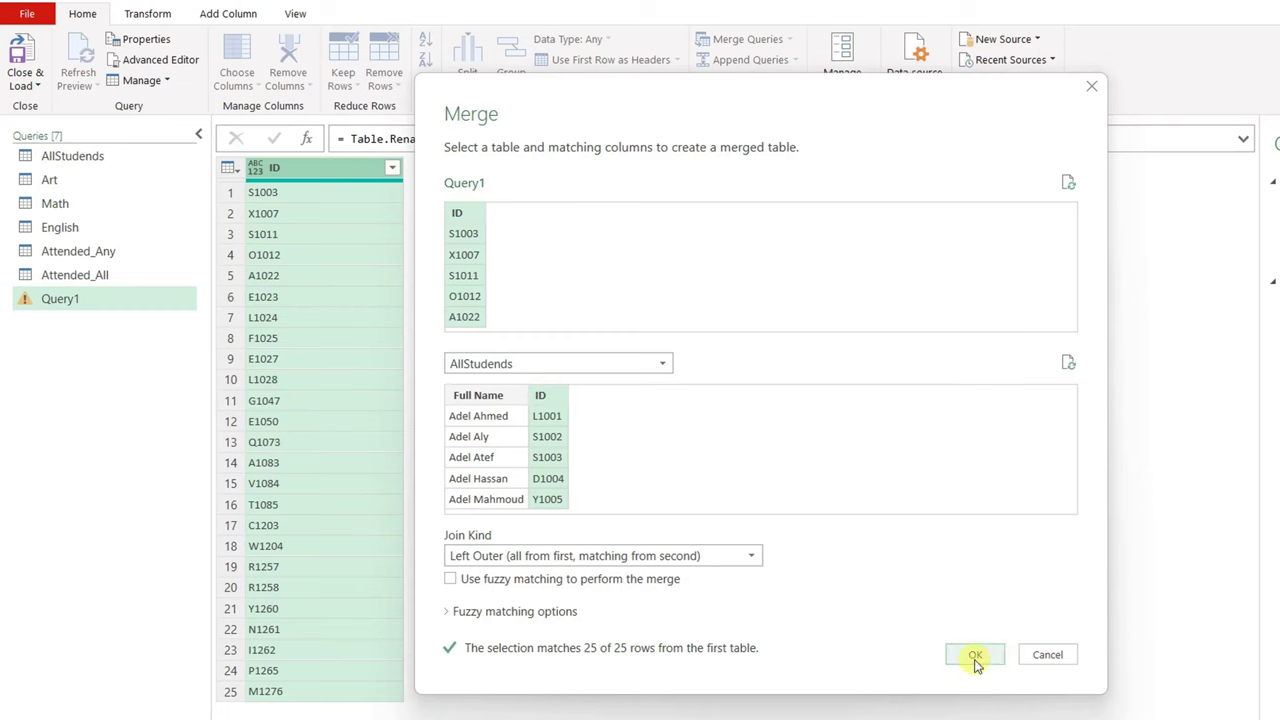
click(486, 190)
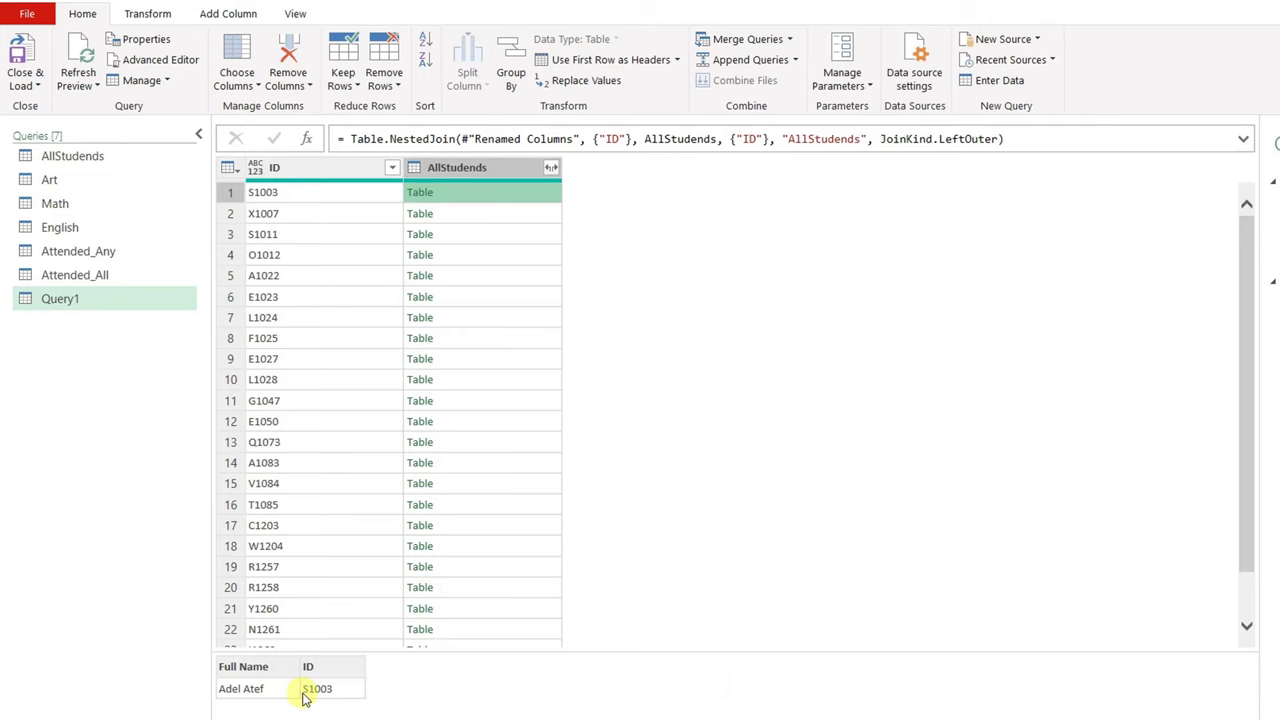
Expand the merged AllStudends column to Full Name only, without the original column name as prefix.
click(551, 167)
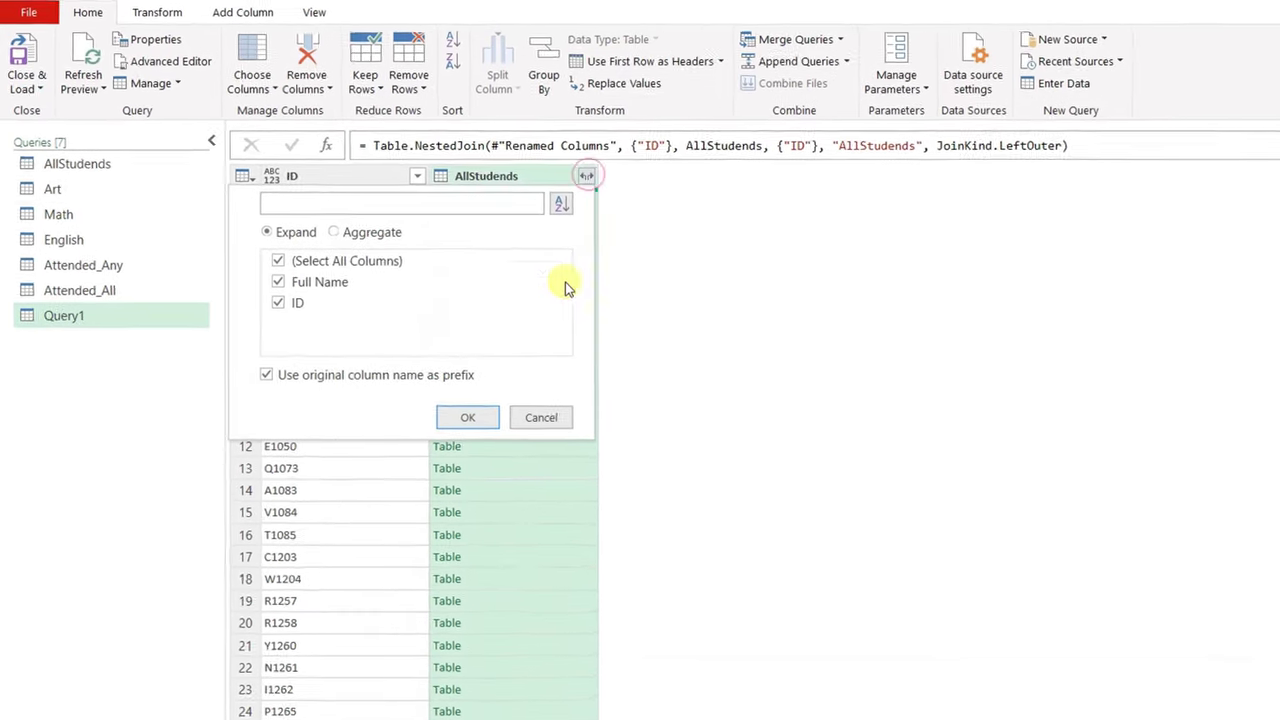
click(261, 247)
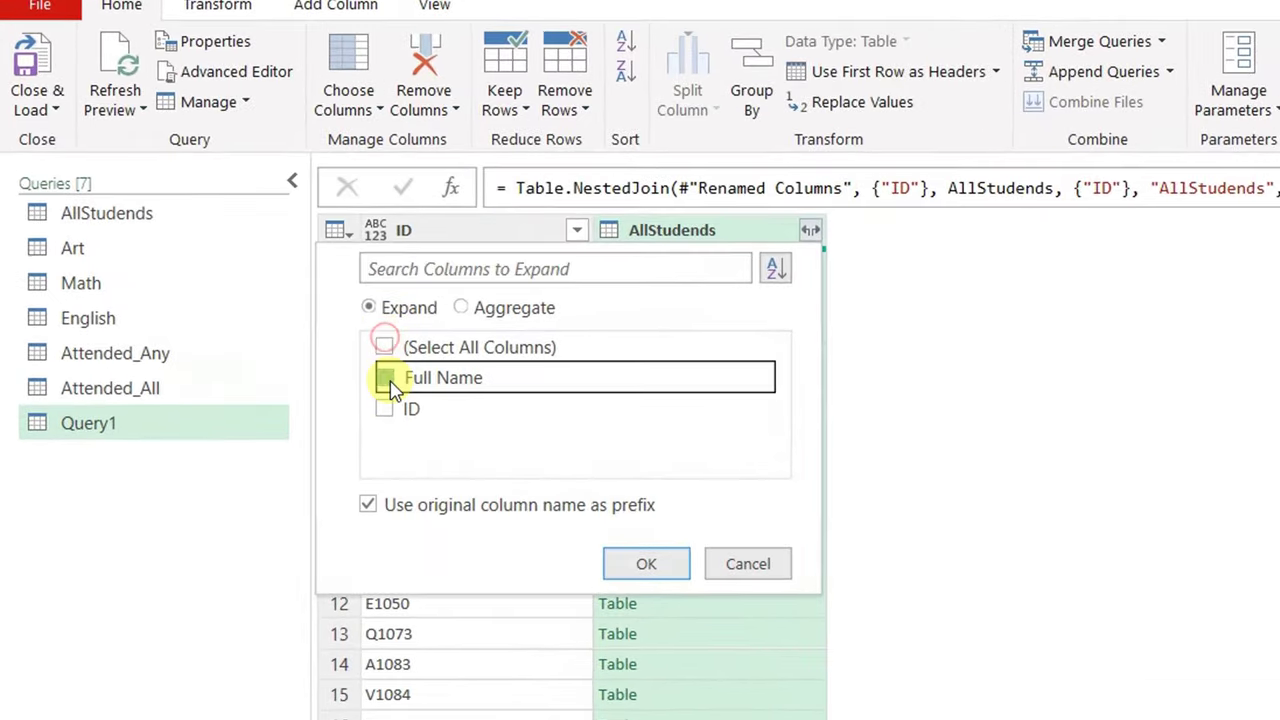
click(386, 380)
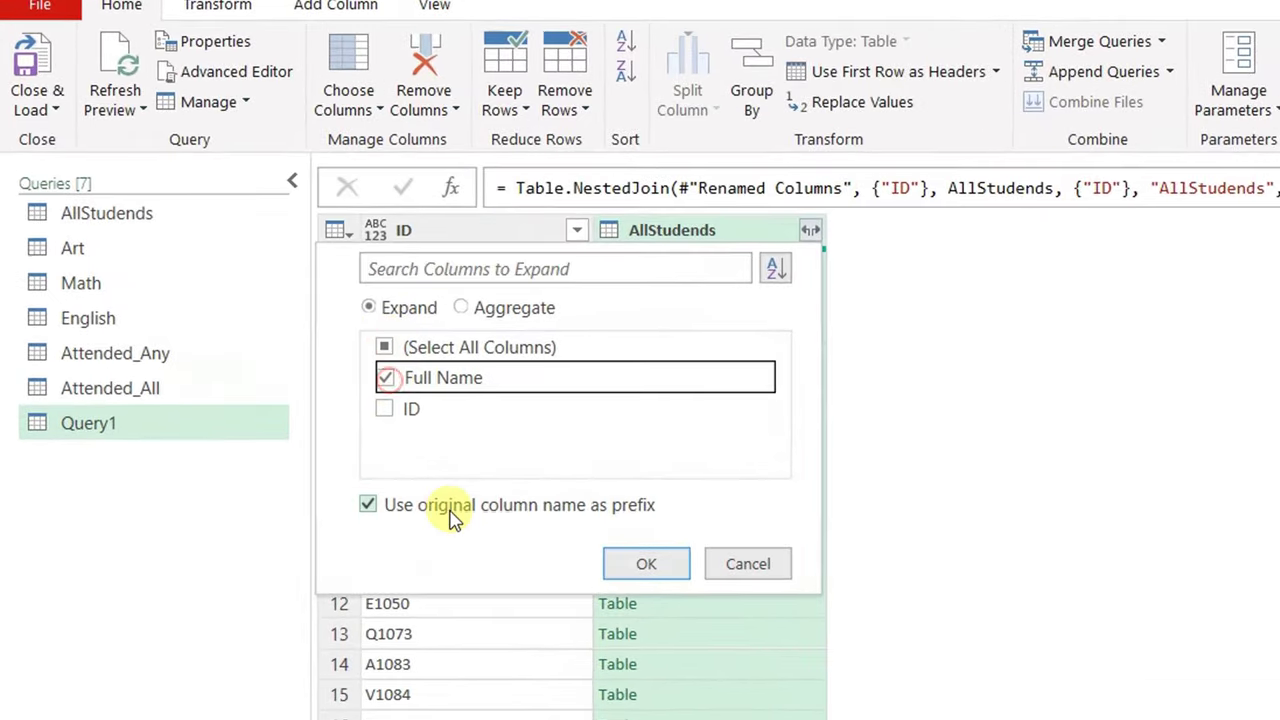
click(370, 505)
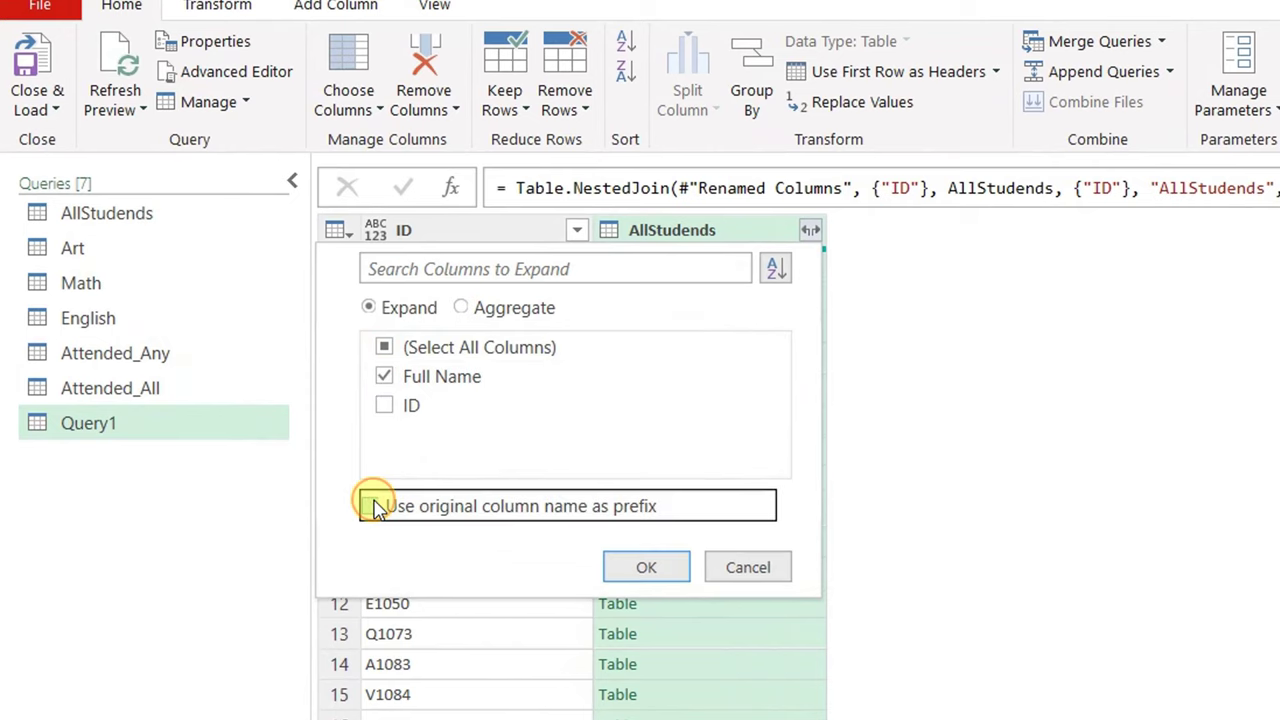
click(647, 570)
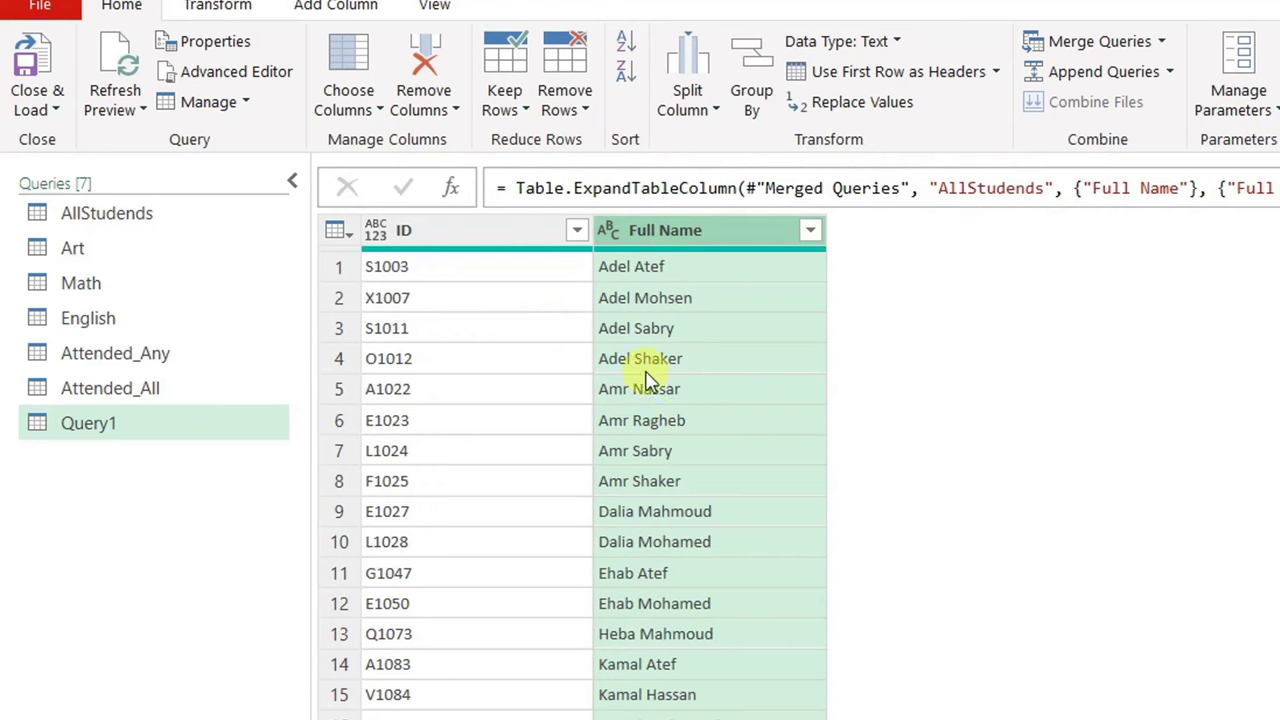
Set the ID column's data type to Text and move it after the Full Name column.
click(374, 232)
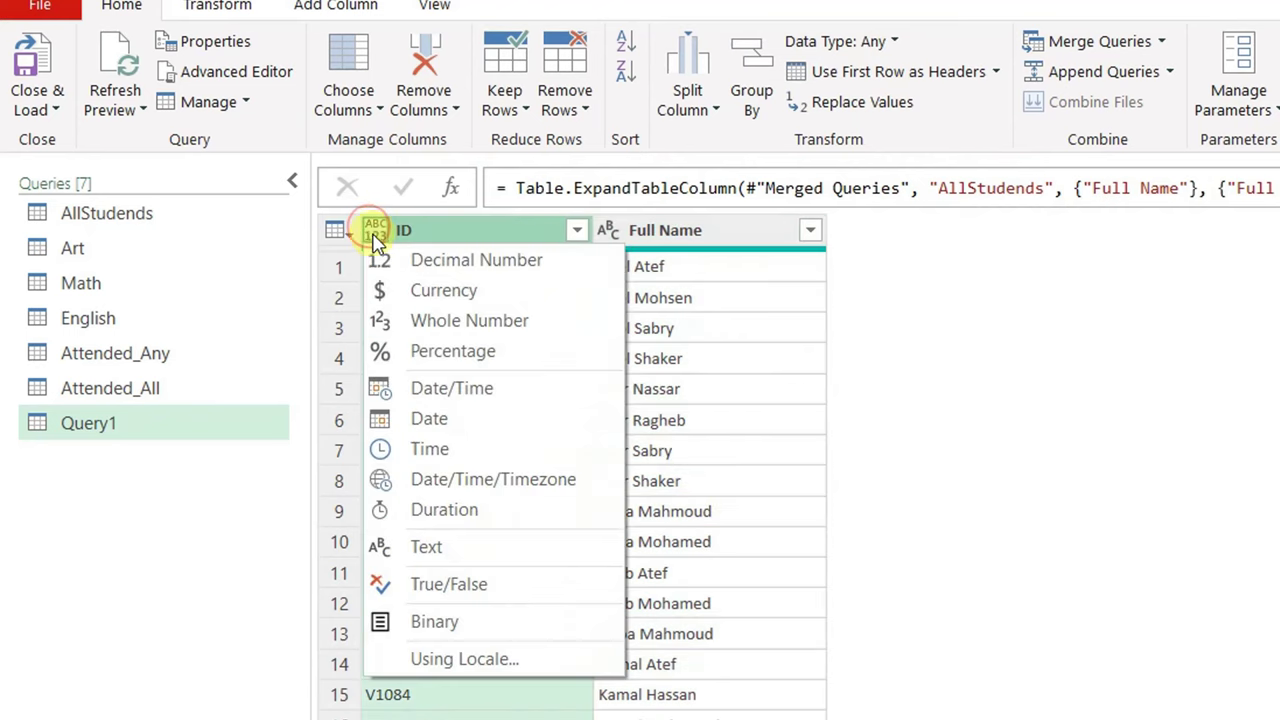
click(462, 547)
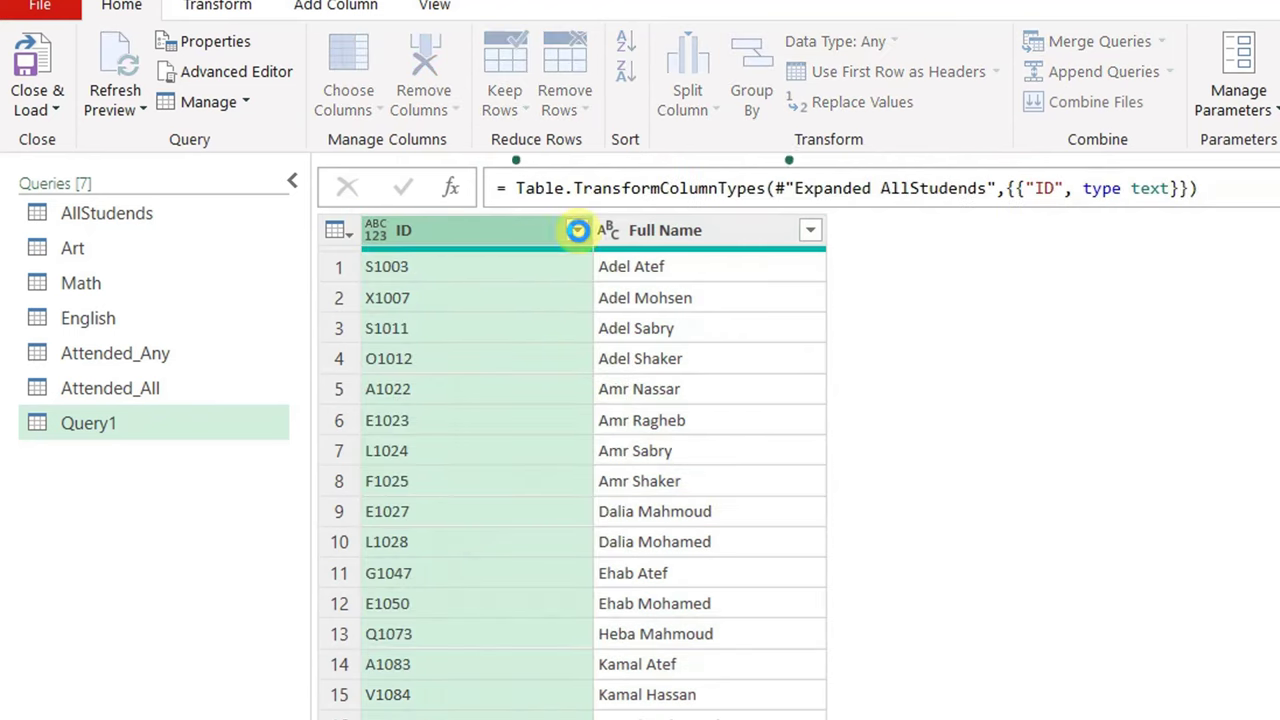
drag(460, 231, 845, 275)
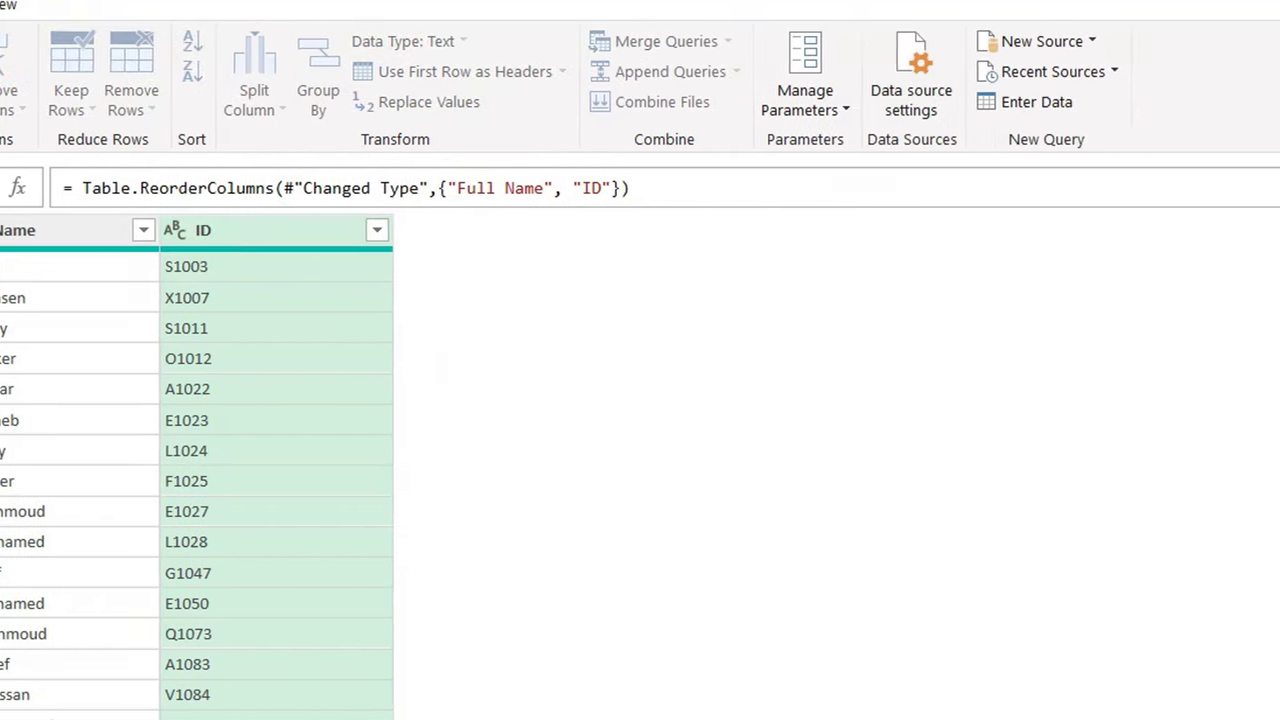
Rename Query1 as Attended_No_Classes.
click(962, 310)
text(A)
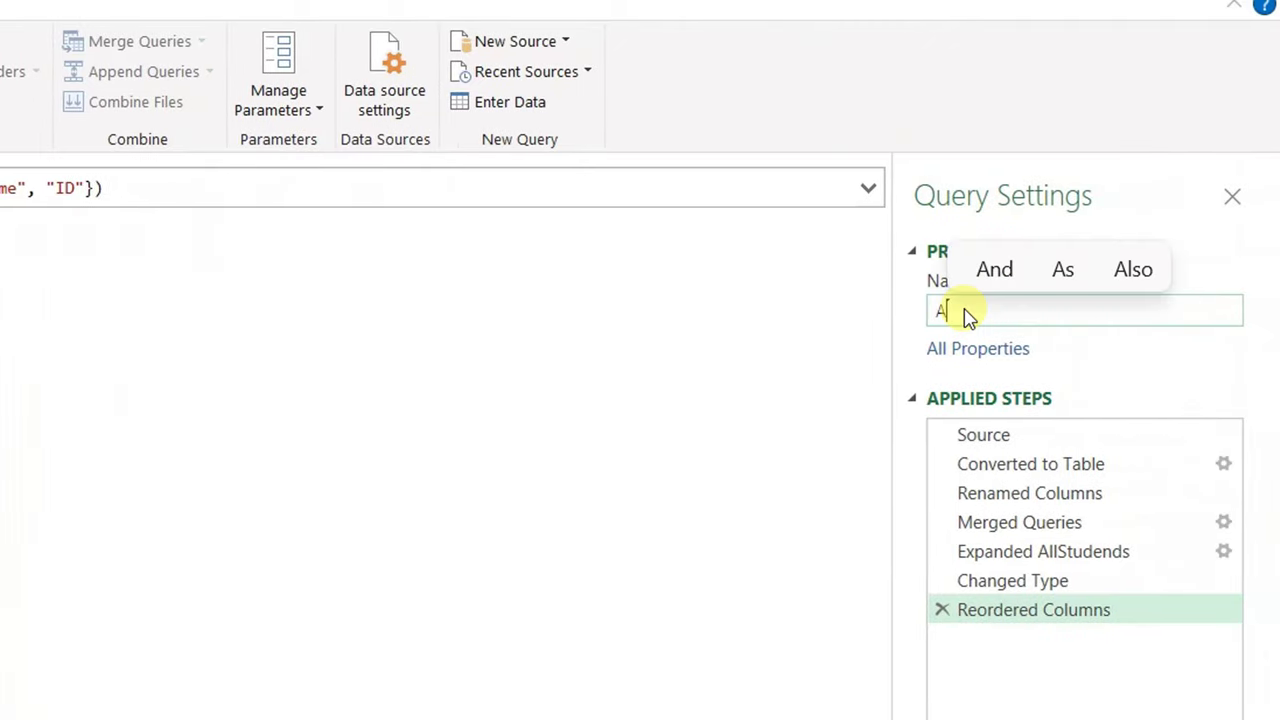
text(ttended_No_Classes)
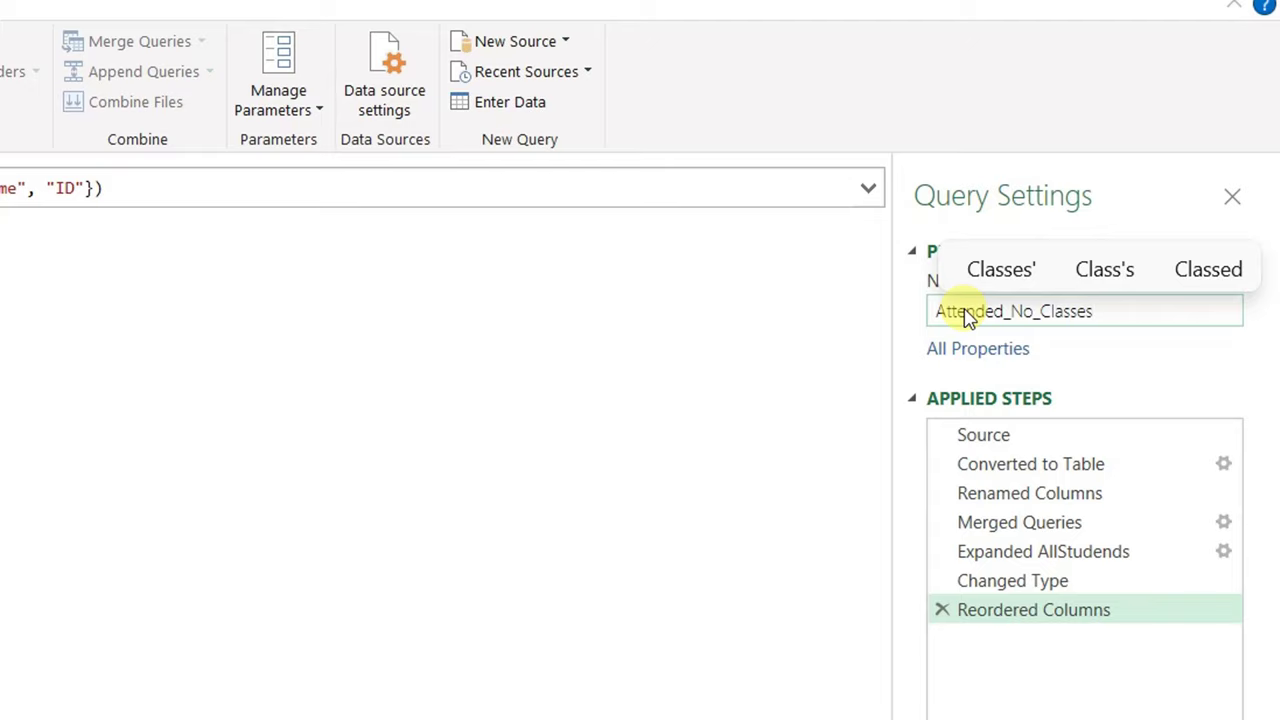
key(Return)
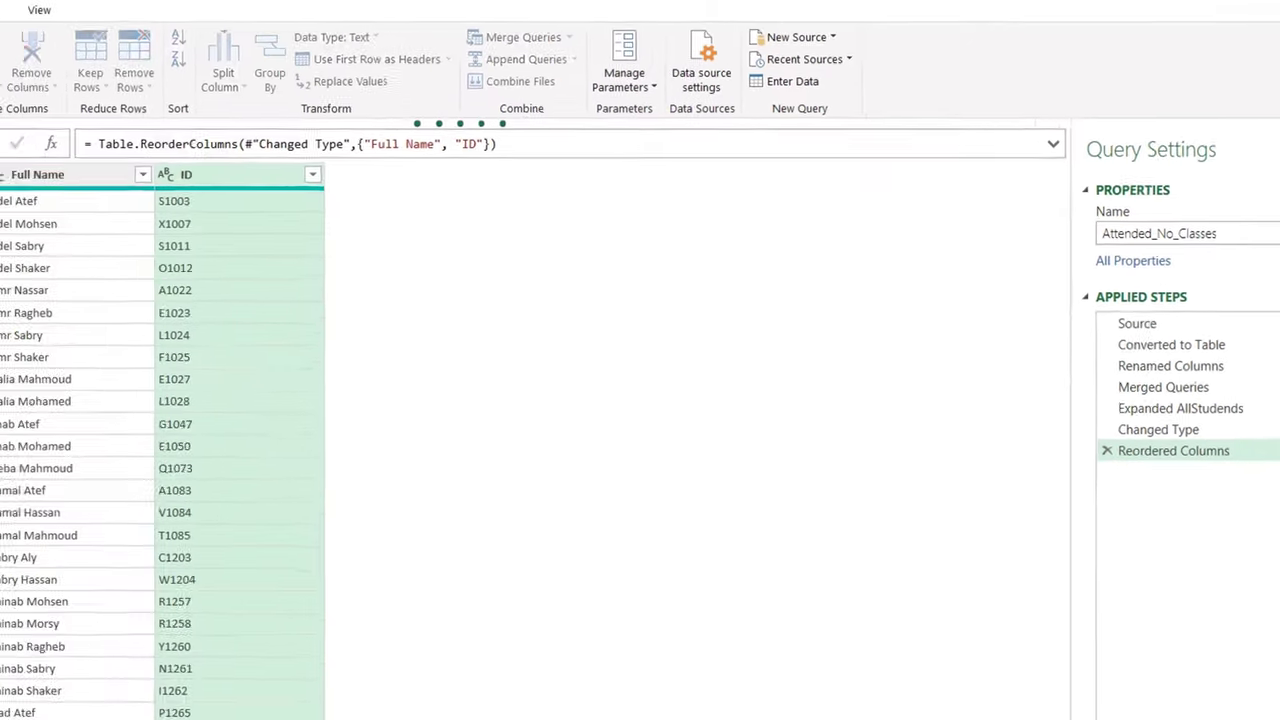
Load Attended_No_Classes as a table into the existing worksheet at cell H5 of the Output sheet.
click(22, 74)
click(45, 116)
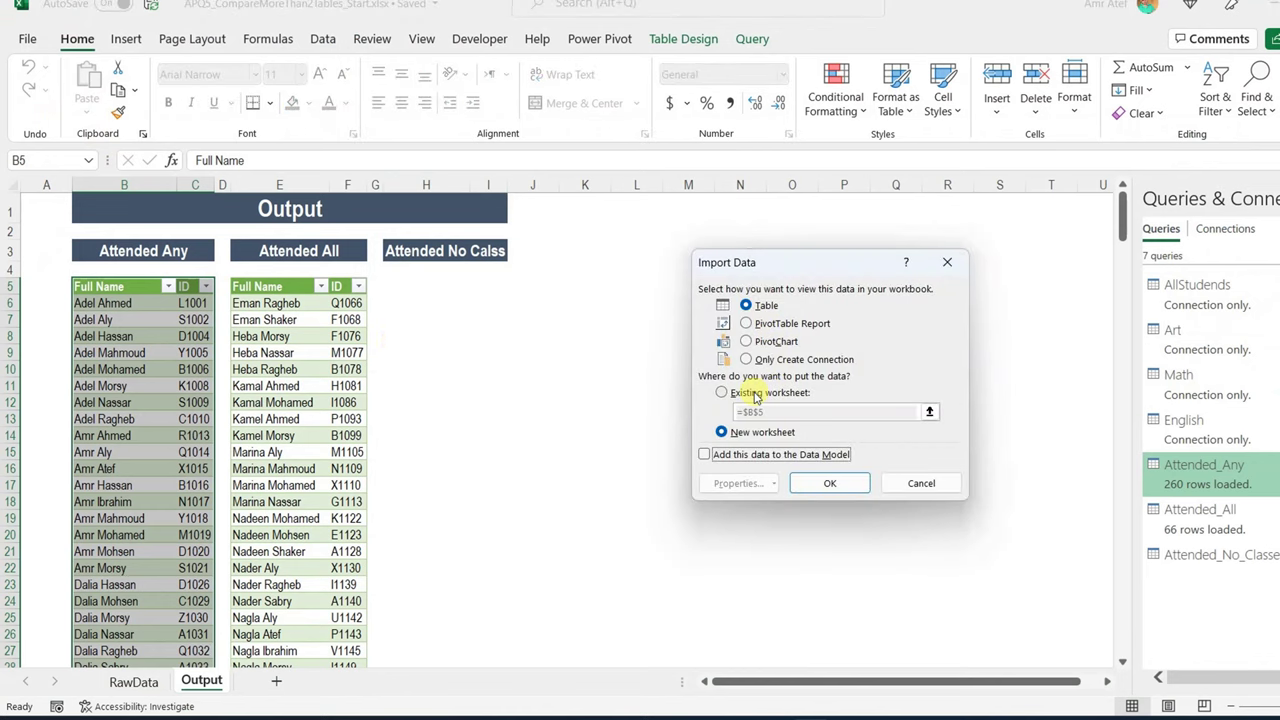
click(765, 392)
click(421, 292)
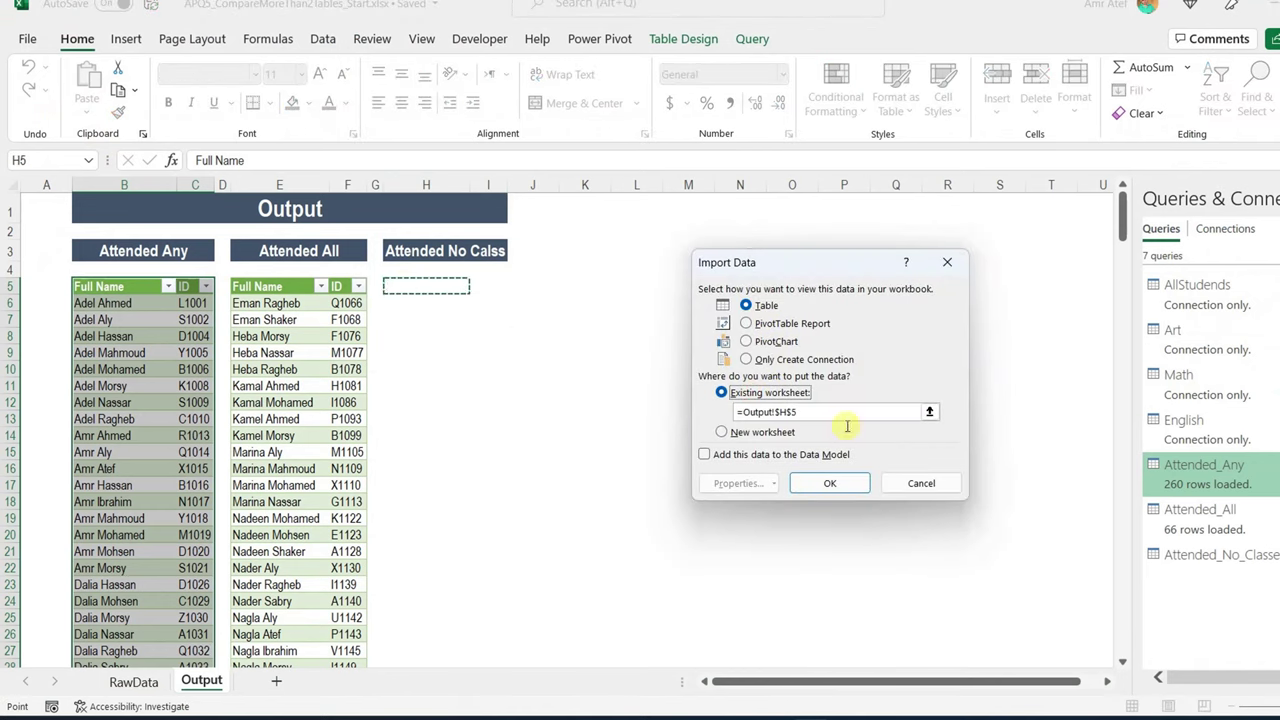
click(830, 483)
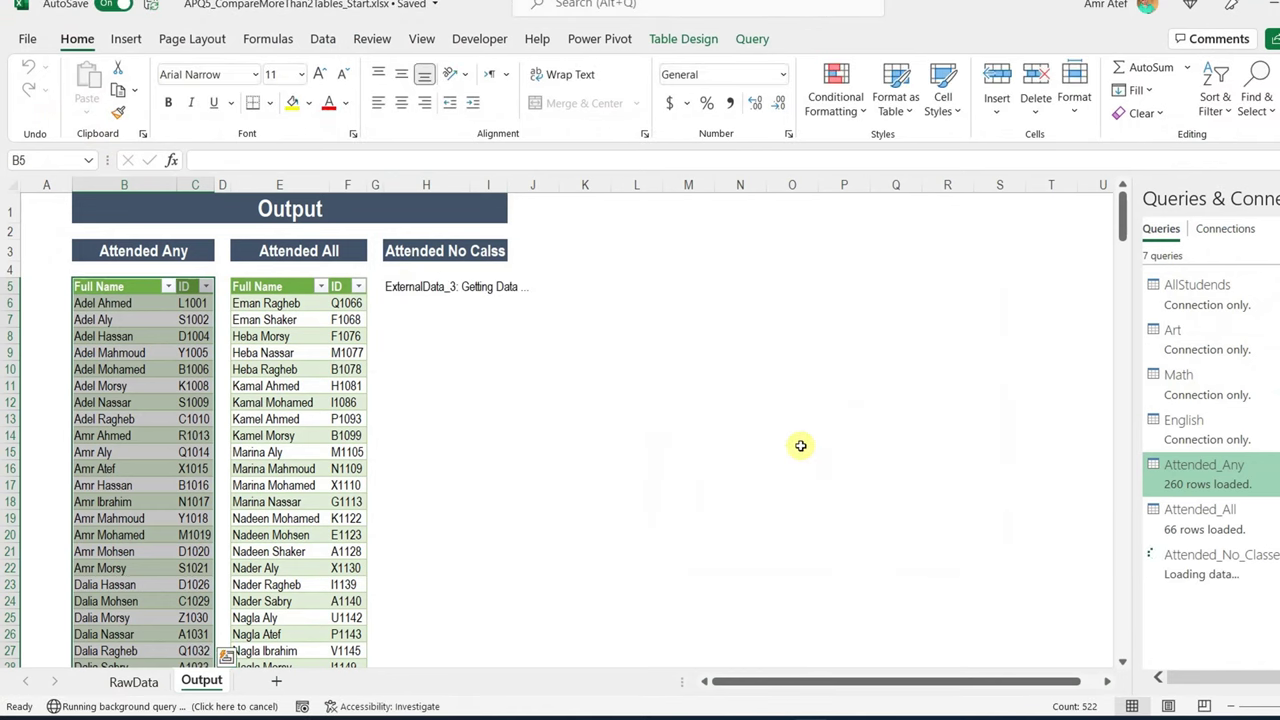